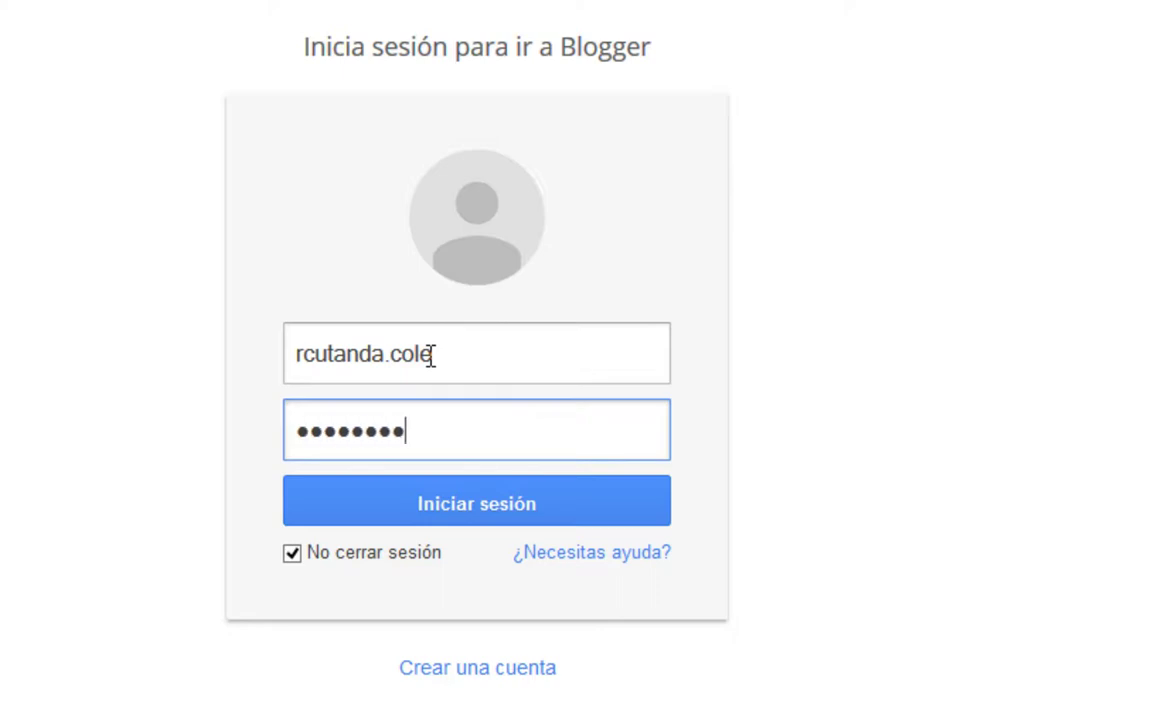
# - Sign in to Blogger and open the list of posts of the blog "Mi blog de Ciencias Sociales"
pyautogui.click(527, 507)
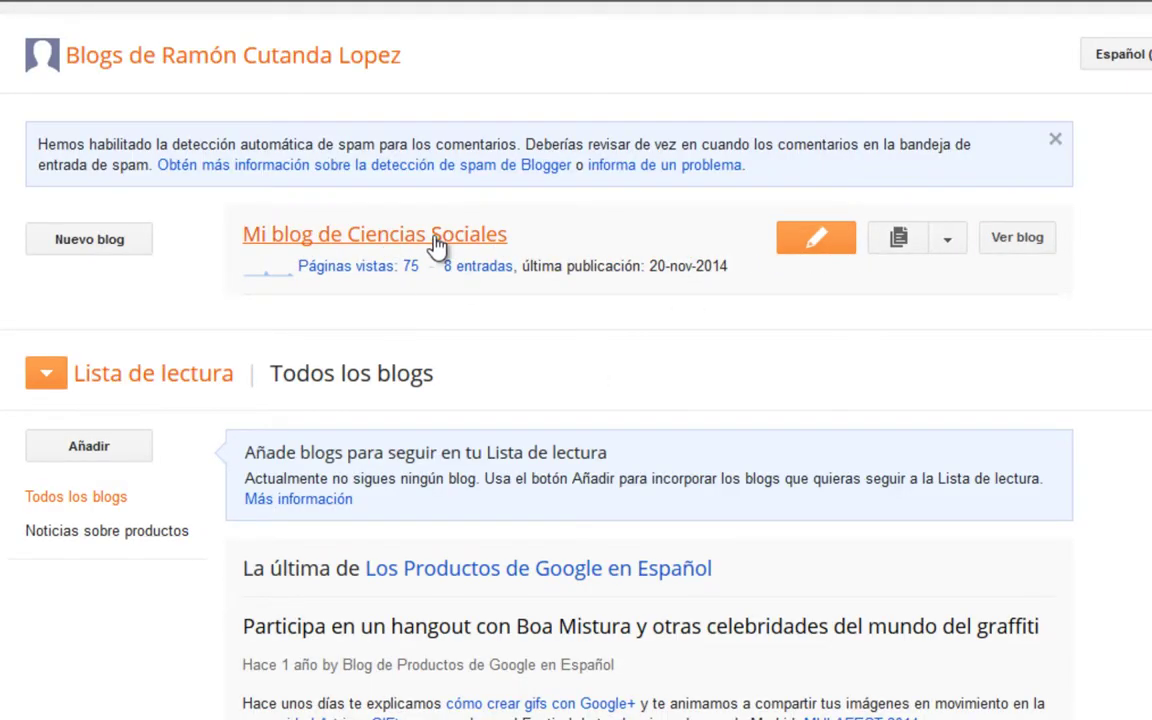
pyautogui.click(429, 237)
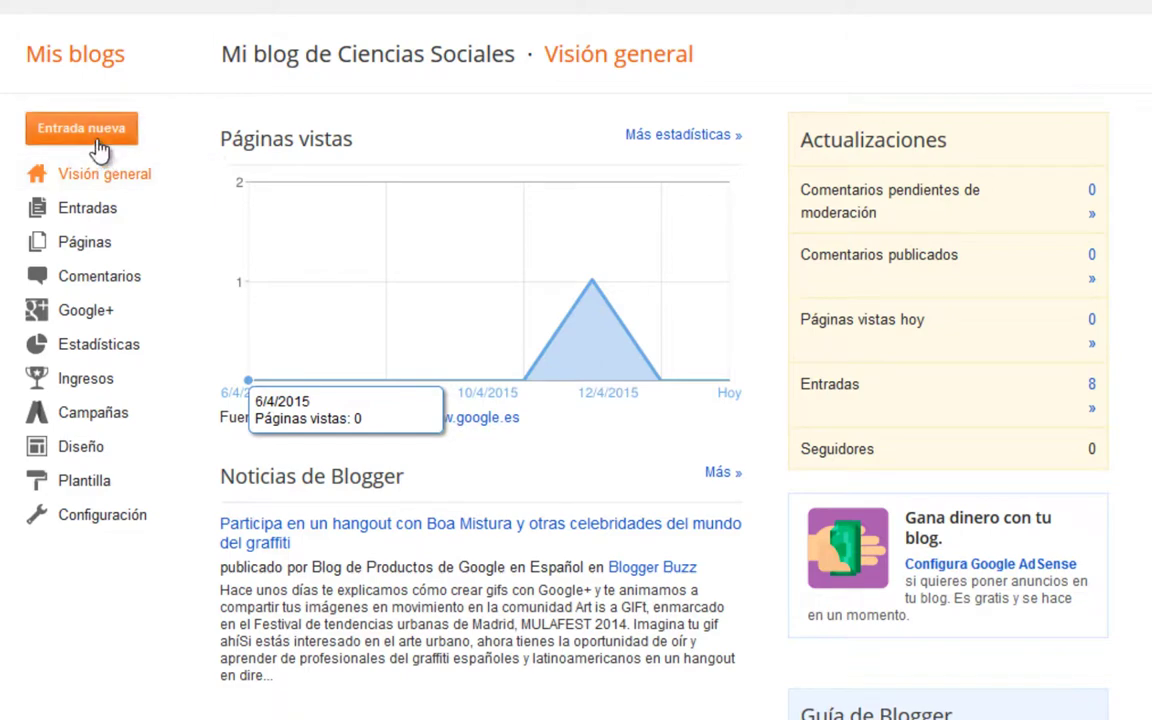
pyautogui.click(106, 220)
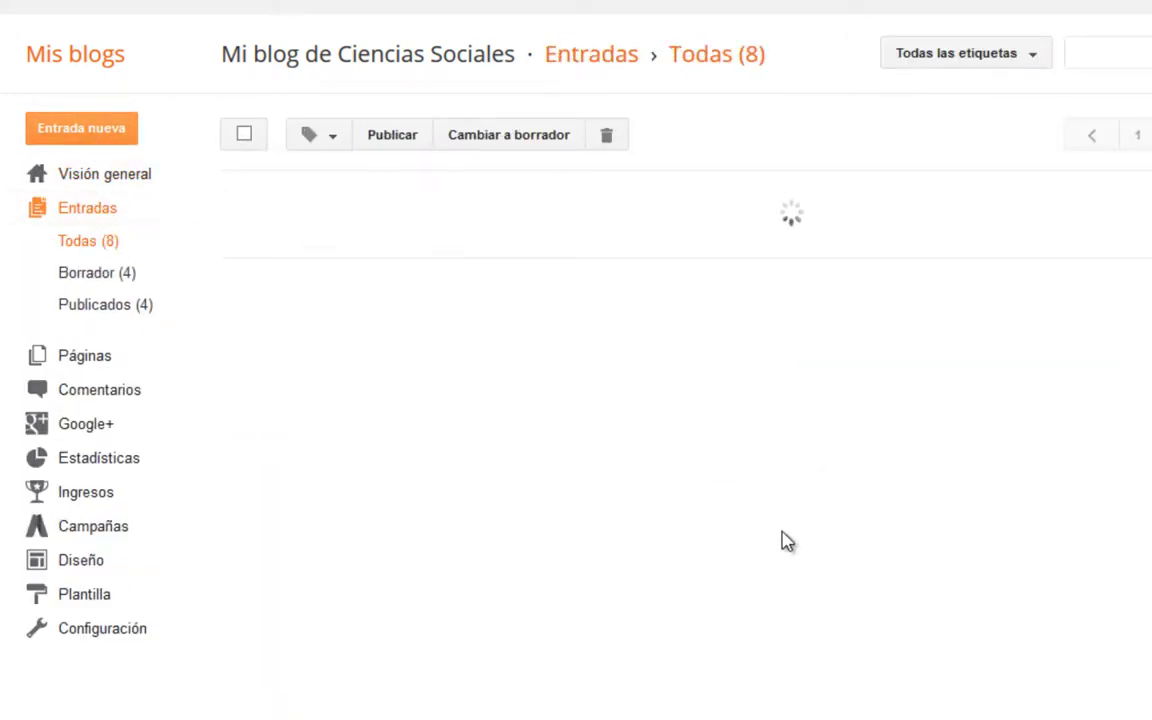
# - Delete the untitled draft post from the blog's list of posts
pyautogui.click(243, 188)
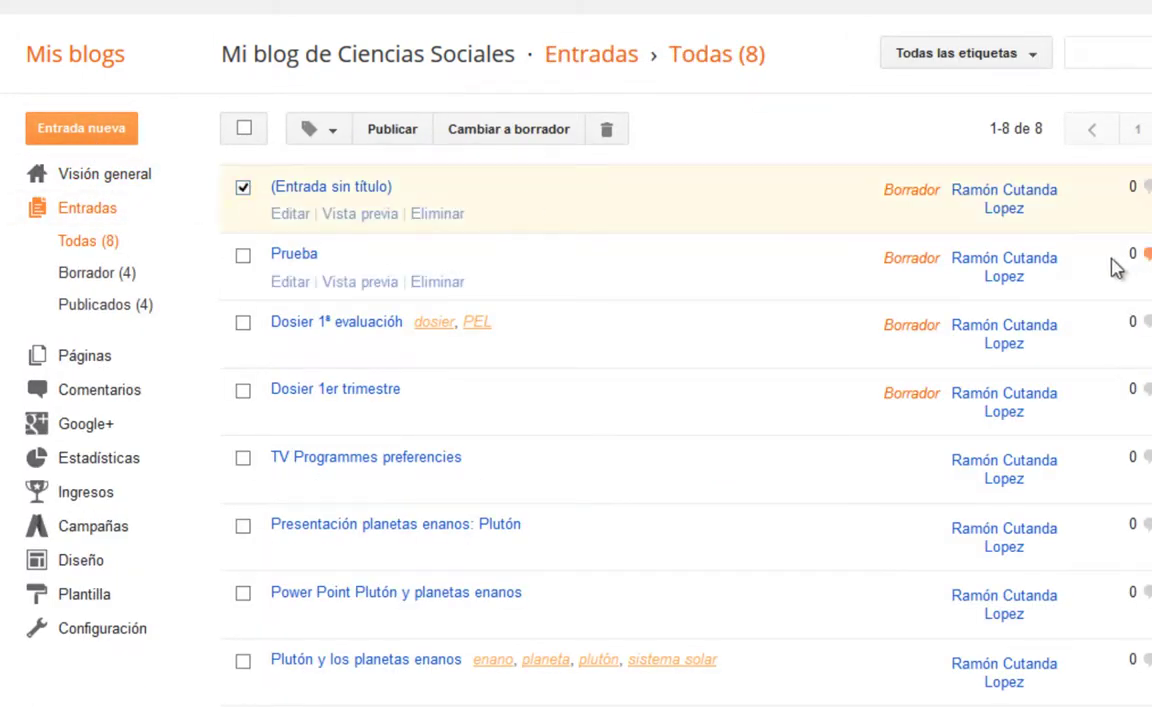
pyautogui.click(435, 214)
pyautogui.click(671, 435)
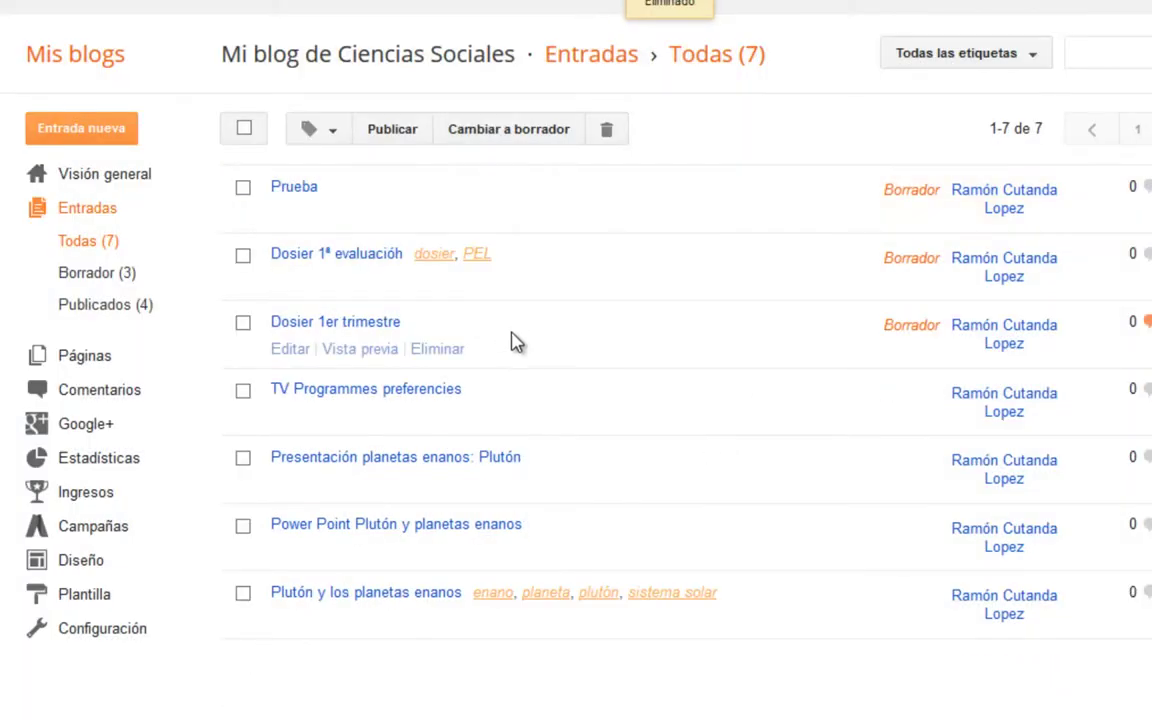
# - Create a new blog post titled "Agregando fotos"
pyautogui.click(95, 121)
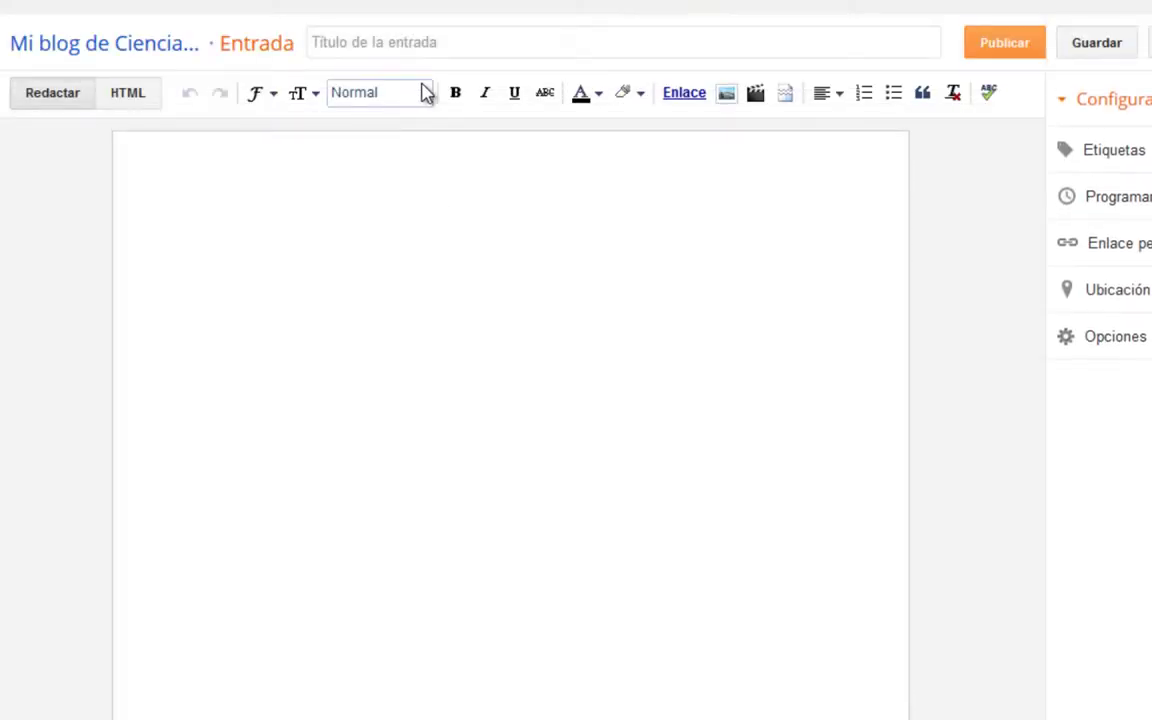
pyautogui.click(399, 47)
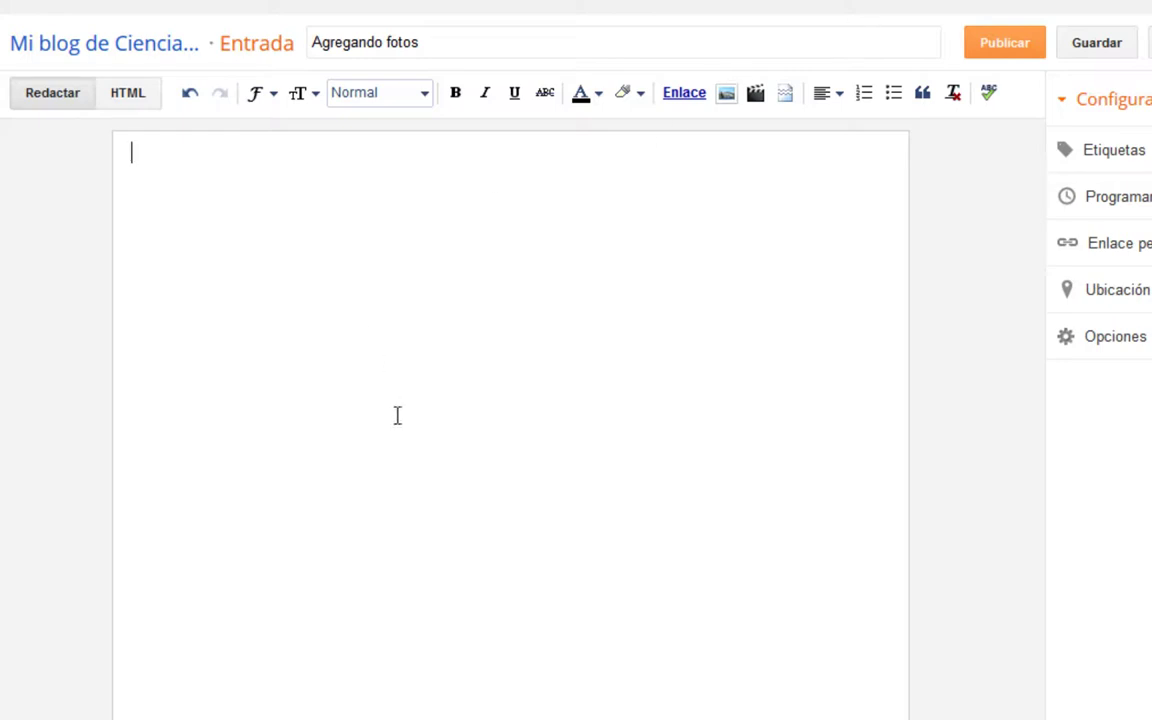
pyautogui.hotkey('alt', 'Tab')
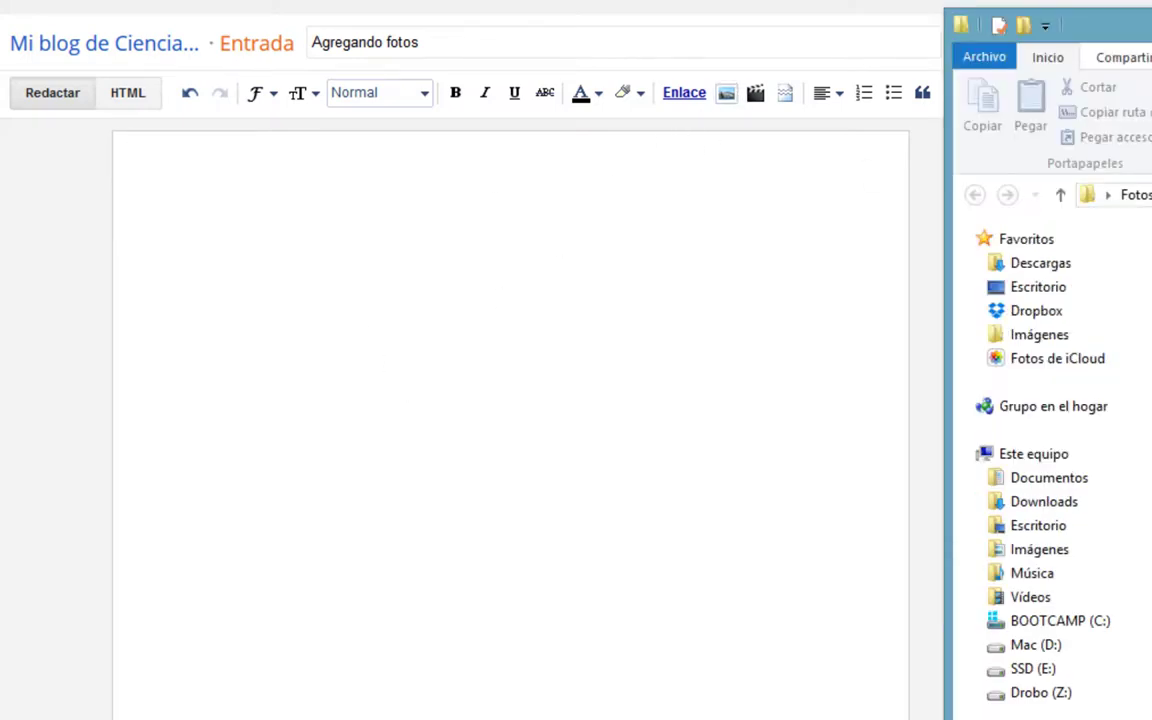
pyautogui.hotkey('alt', 'Tab')
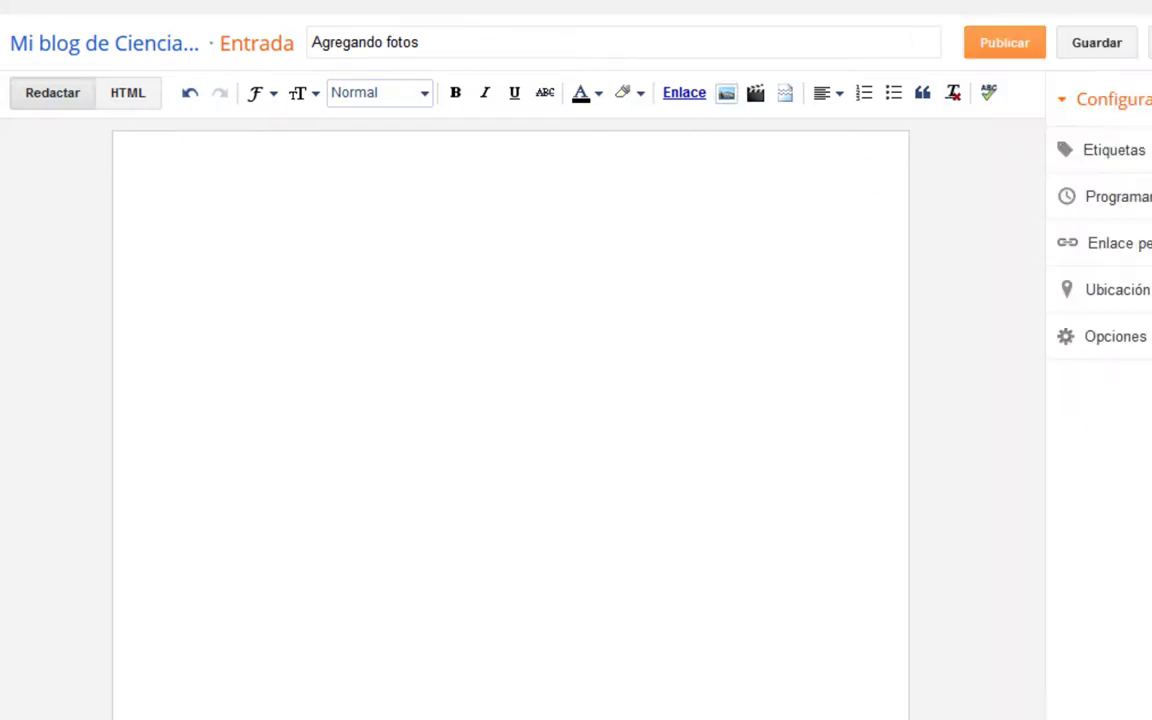
pyautogui.click(726, 93)
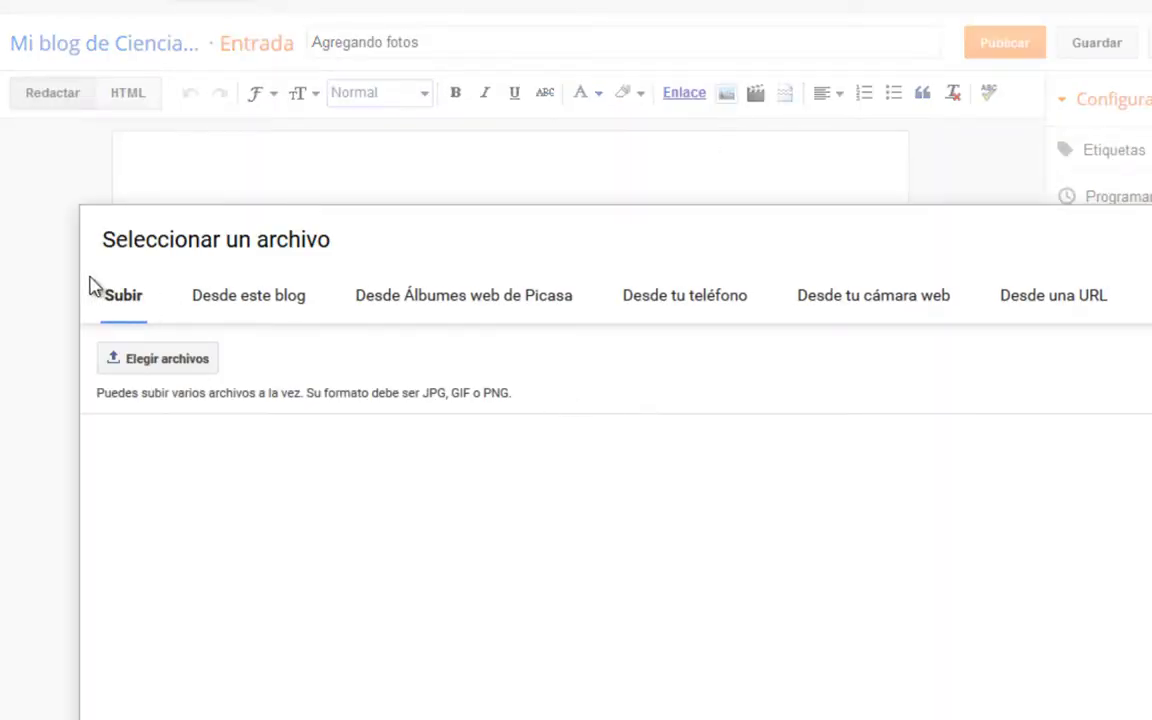
pyautogui.click(150, 359)
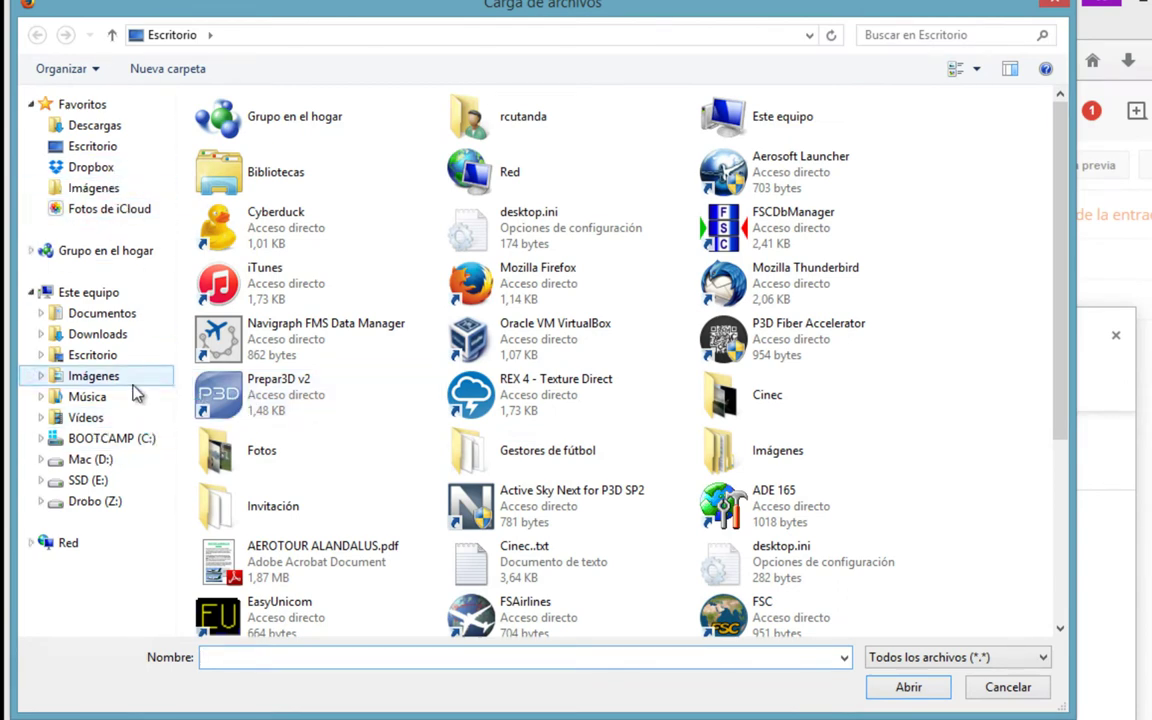
pyautogui.doubleClick(222, 450)
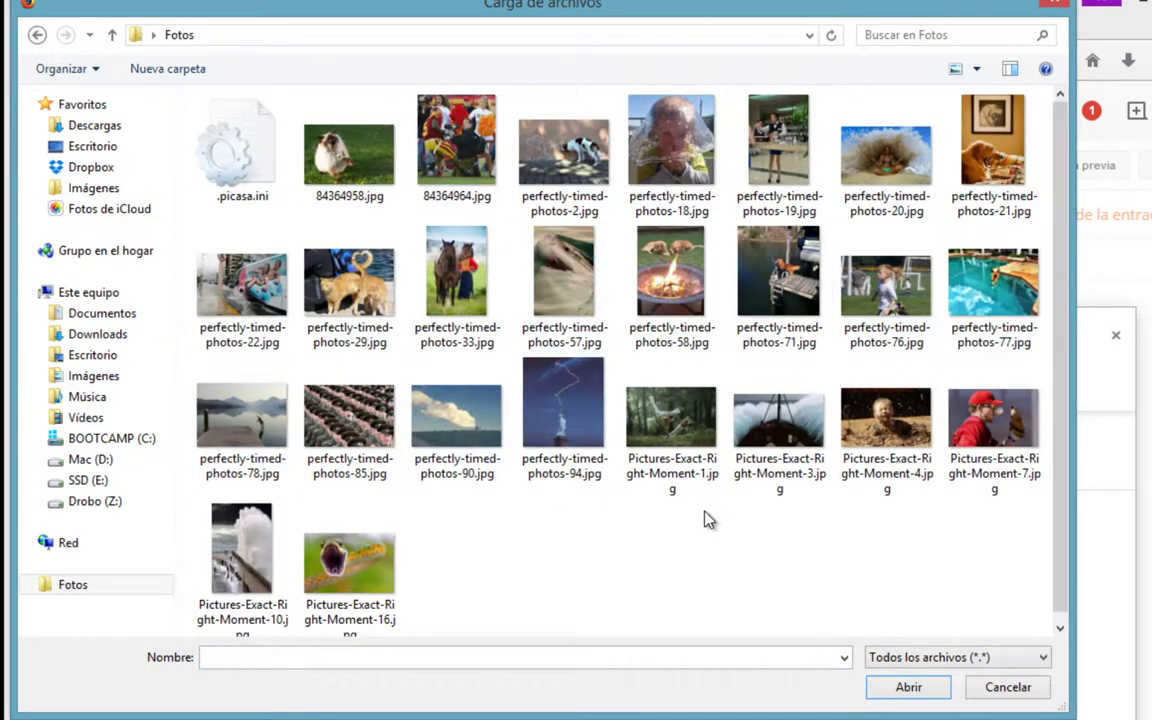
pyautogui.click(1006, 687)
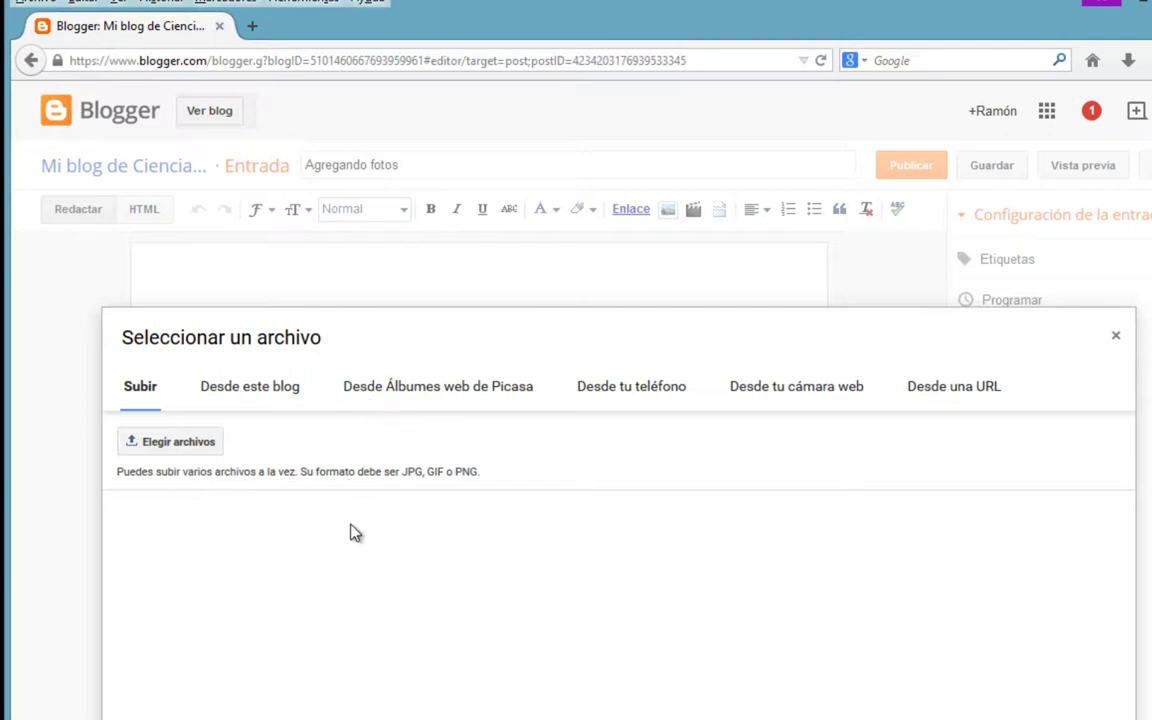
pyautogui.press('Escape')
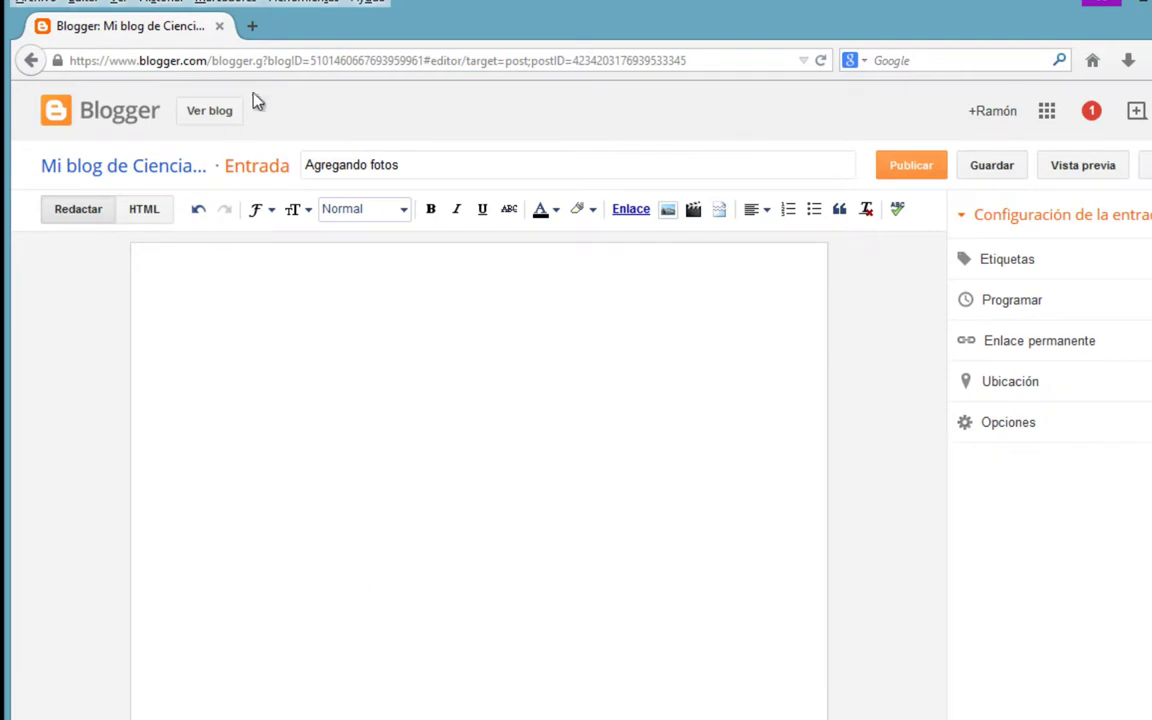
# - Open Google's Fotos service and start uploading photos from the computer
pyautogui.click(1046, 110)
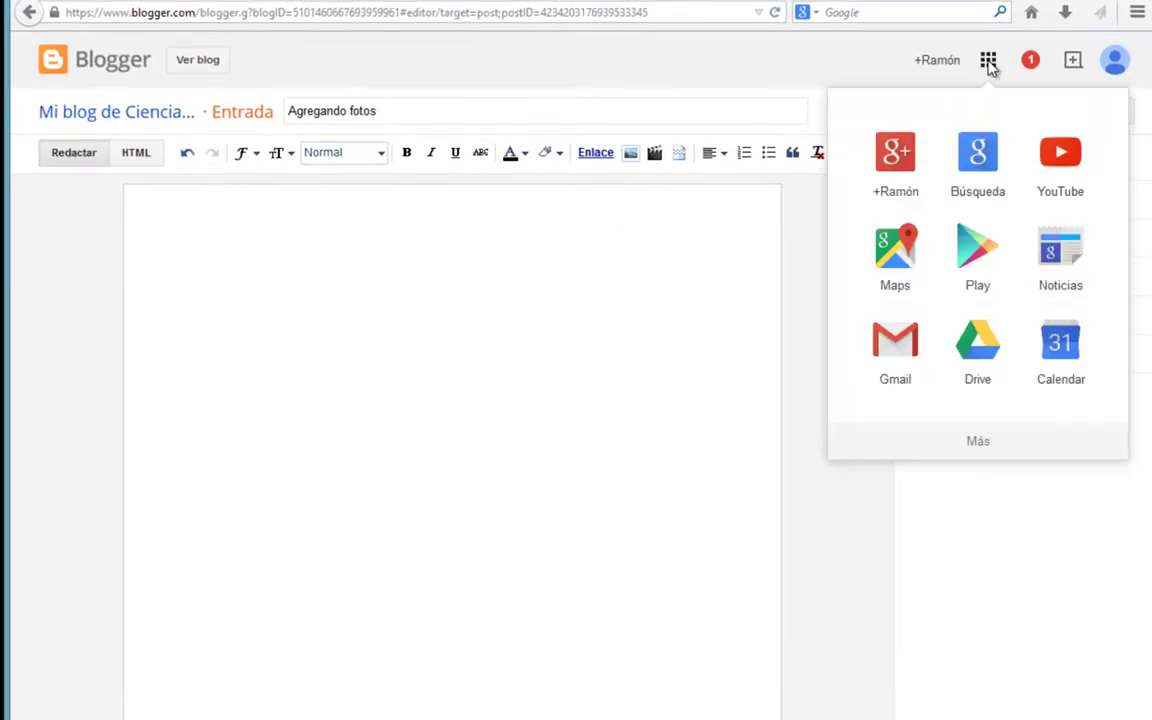
pyautogui.click(989, 452)
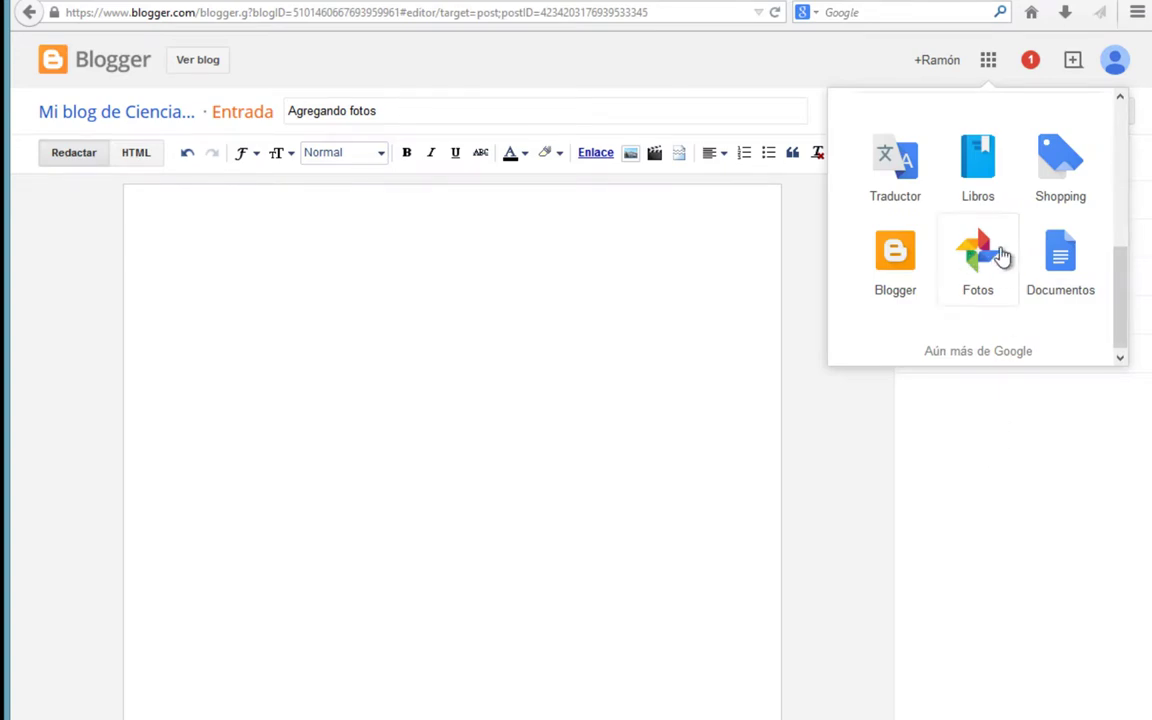
pyautogui.click(978, 262)
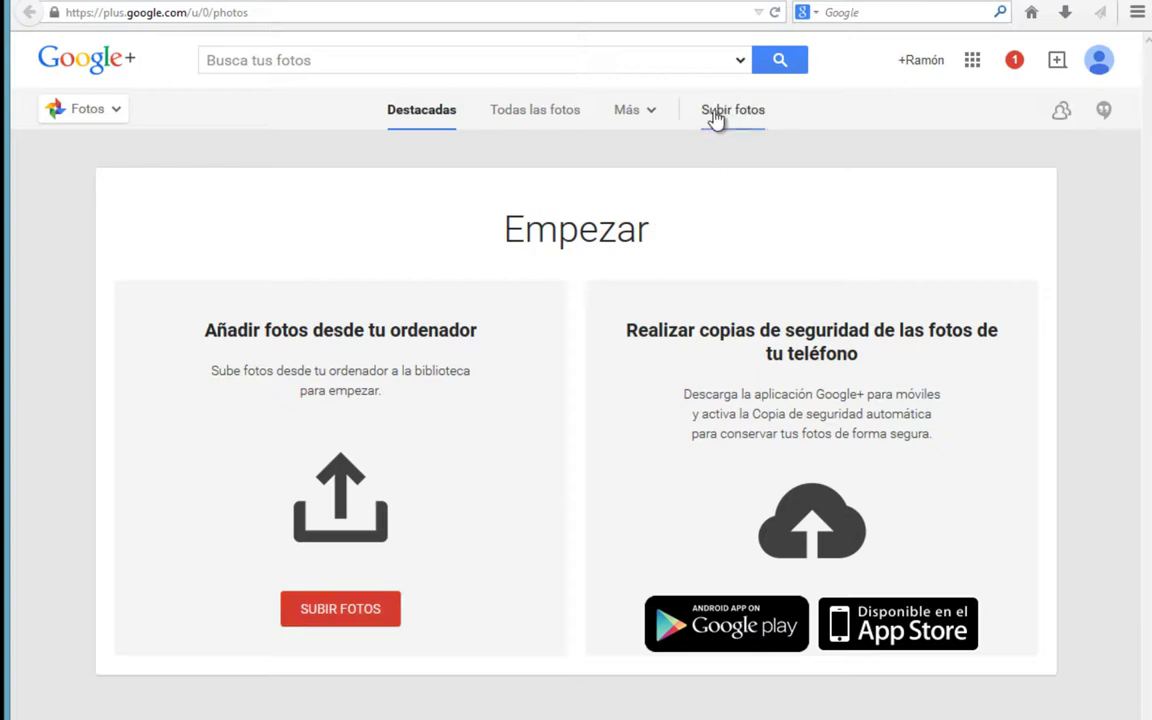
pyautogui.click(345, 614)
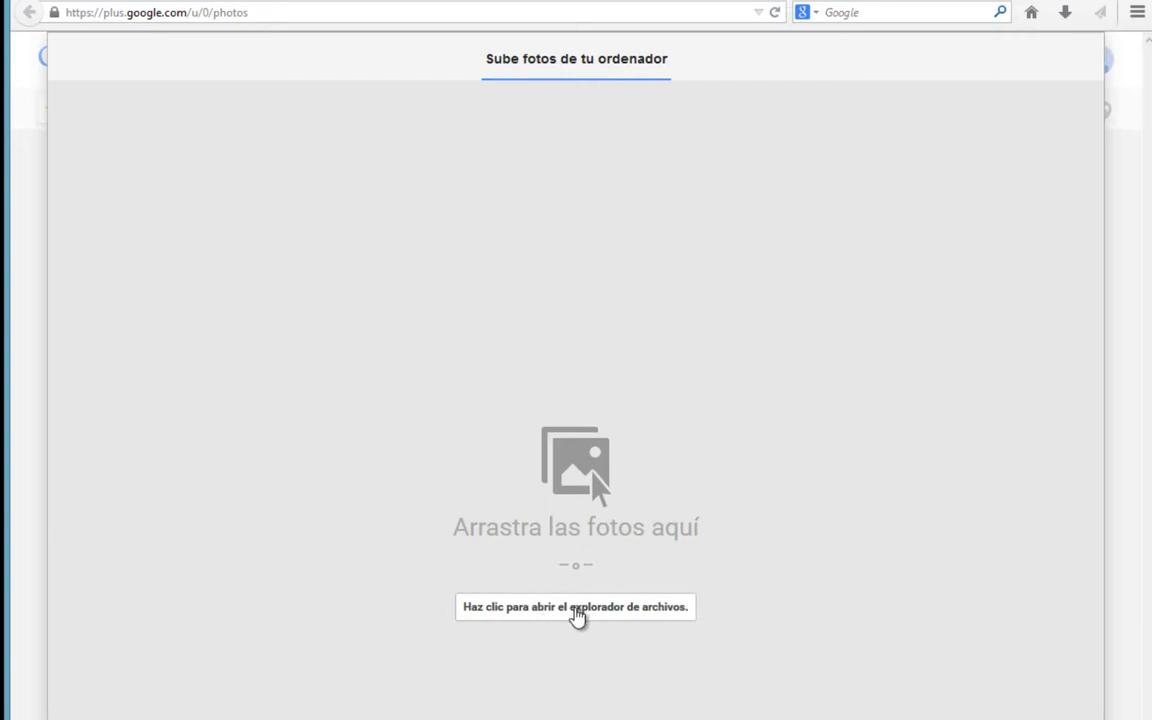
# - Add 84364958.jpg from the Fotos folder to the photo upload and remove it again
pyautogui.hotkey('alt', 'Tab')
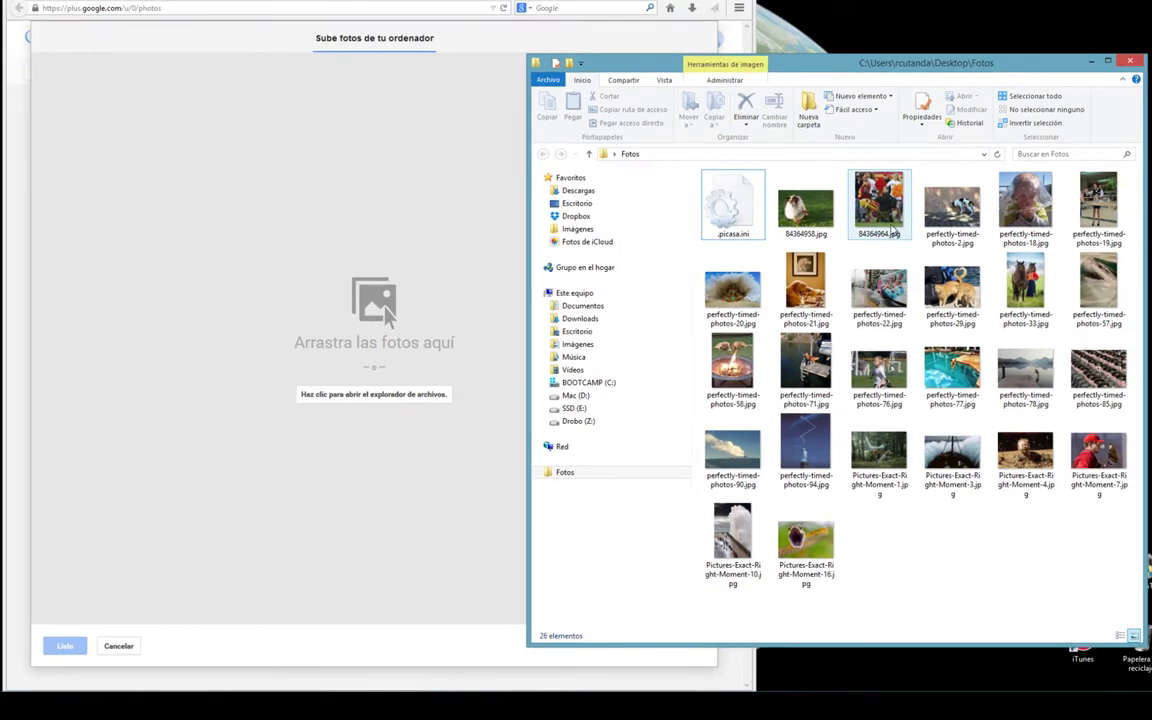
pyautogui.press('Right')
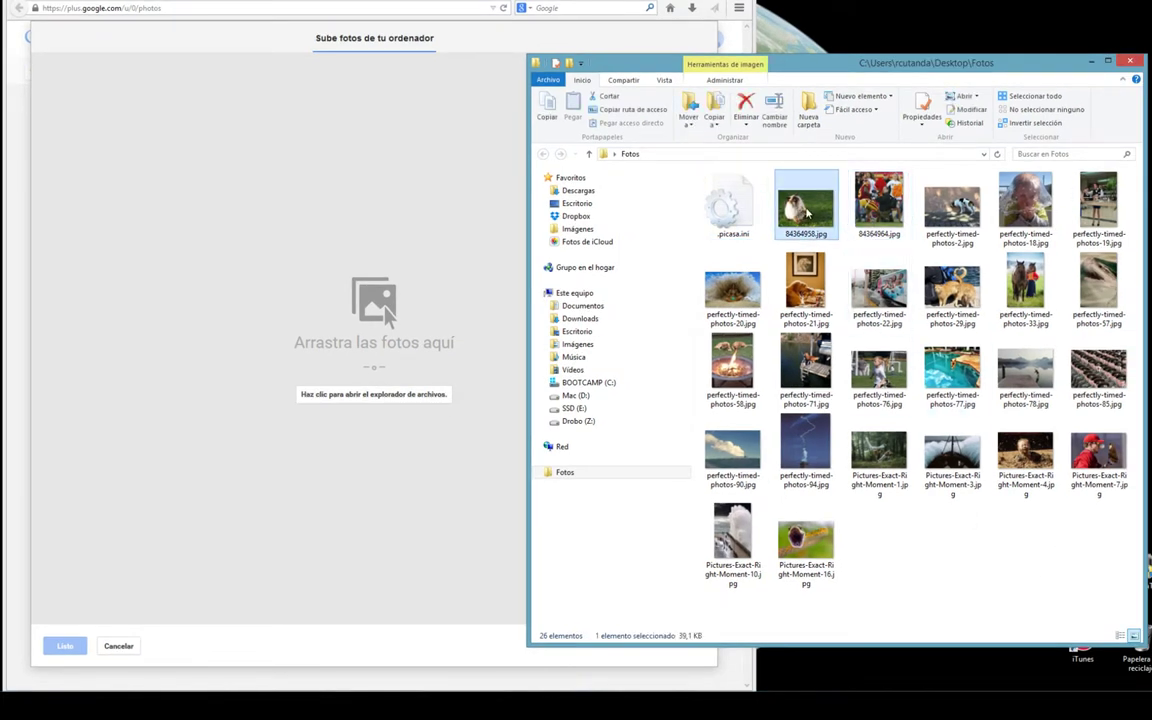
pyautogui.moveTo(805, 207); pyautogui.dragTo(277, 312)
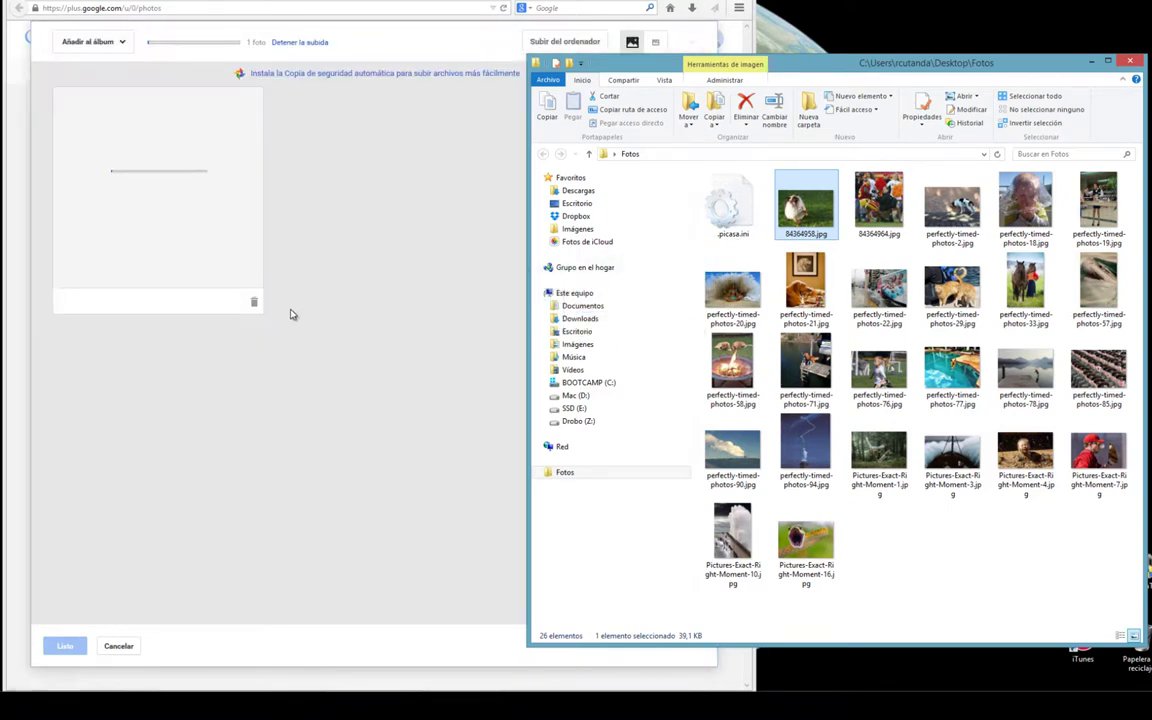
pyautogui.click(226, 261)
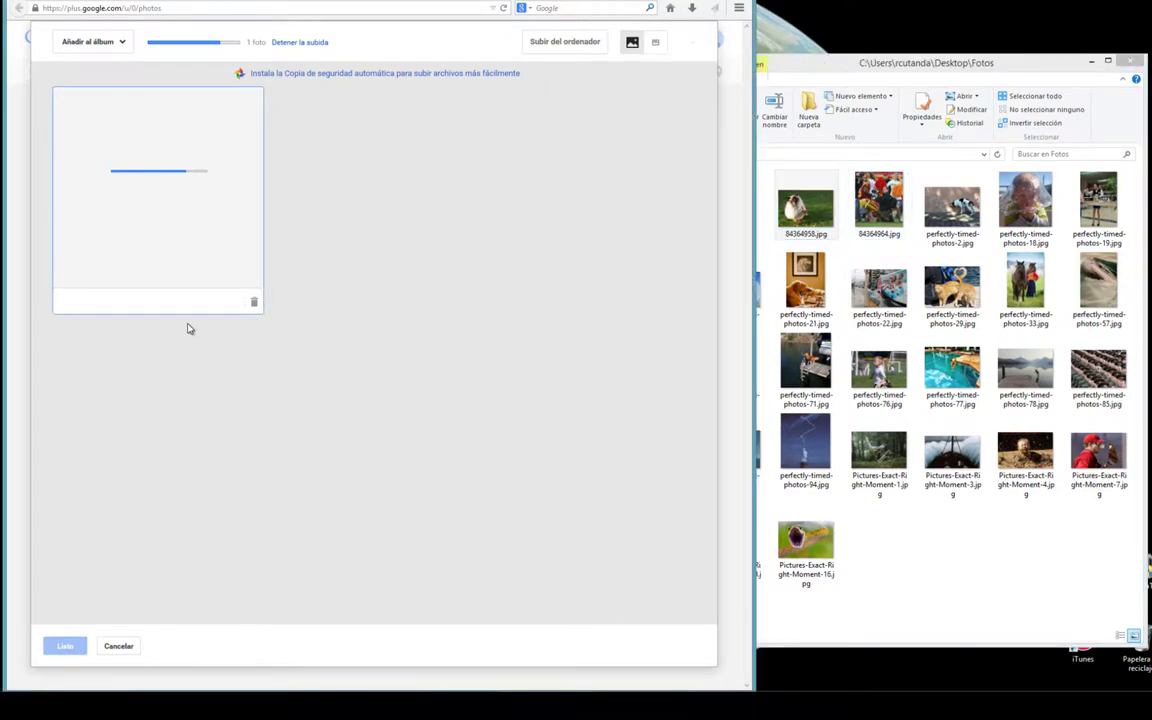
pyautogui.click(254, 303)
# - Try to add the whole Fotos folder from the desktop to the photo upload, and open the folder in a new window
pyautogui.click(1130, 62)
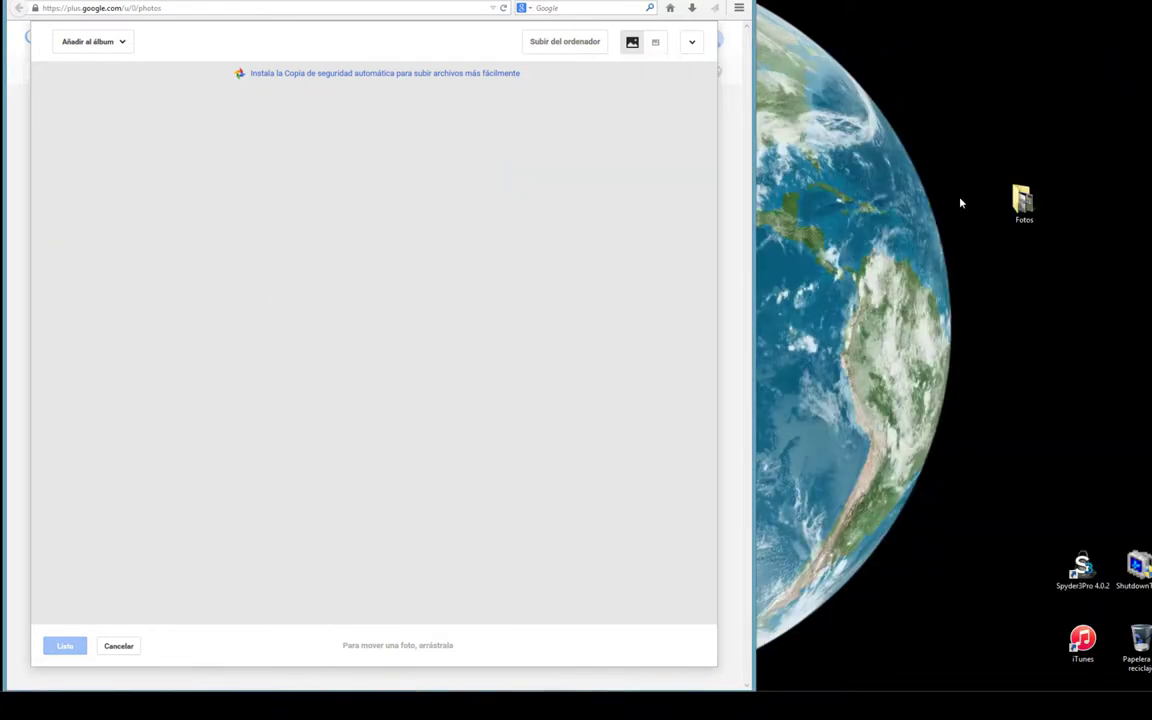
pyautogui.moveTo(1035, 200); pyautogui.dragTo(283, 257)
pyautogui.doubleClick(1023, 200)
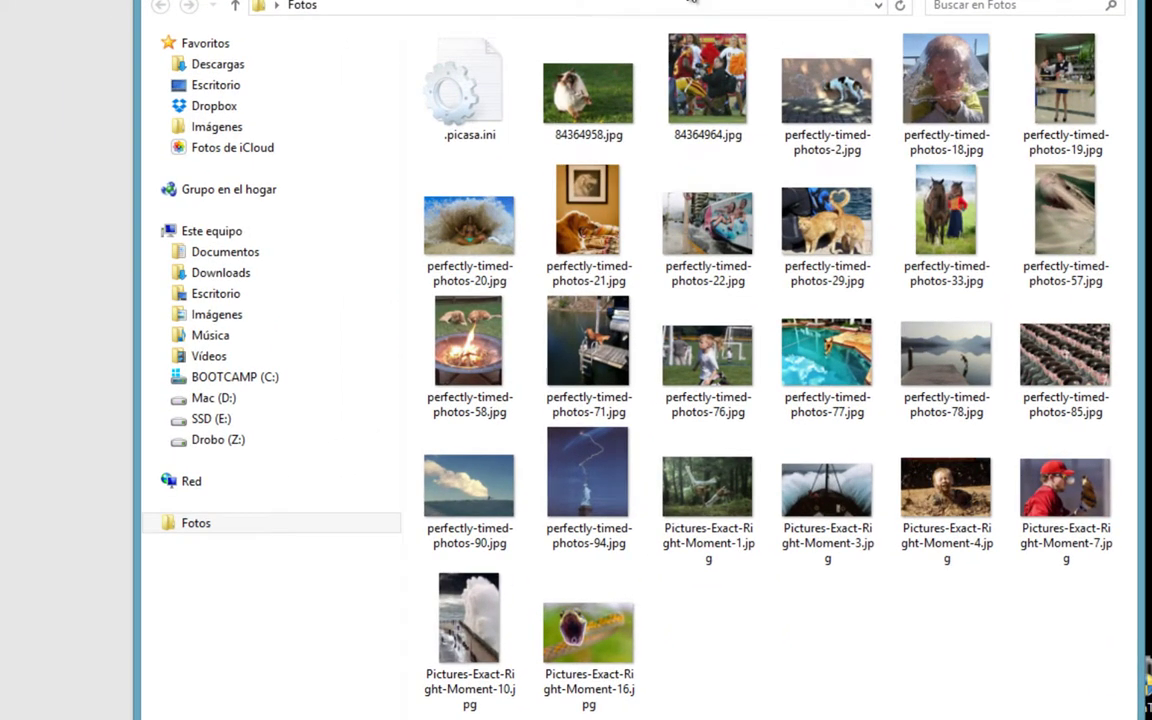
# - Select the separate photos 84364964.jpg and perfectly-timed-photos-29, -76, -78 and -94 in the Fotos folder
pyautogui.moveTo(687, 68)
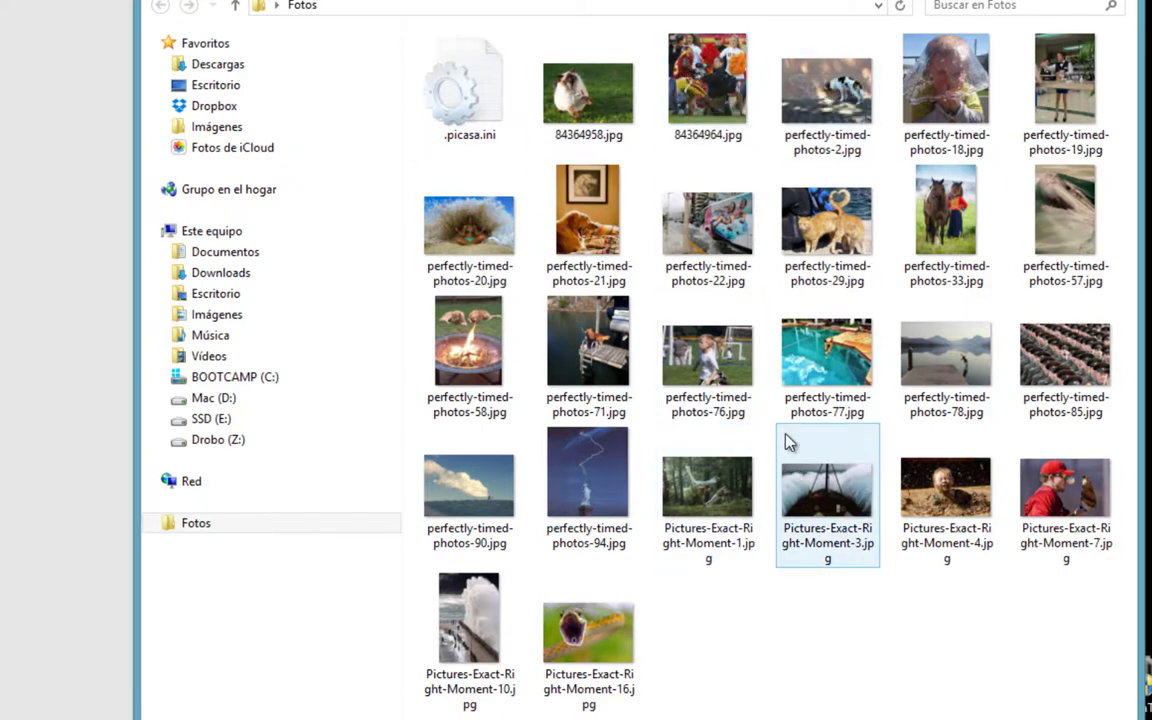
pyautogui.click(710, 70)
pyautogui.keyDown('ctrl'); pyautogui.click(826, 220); pyautogui.keyUp('ctrl')
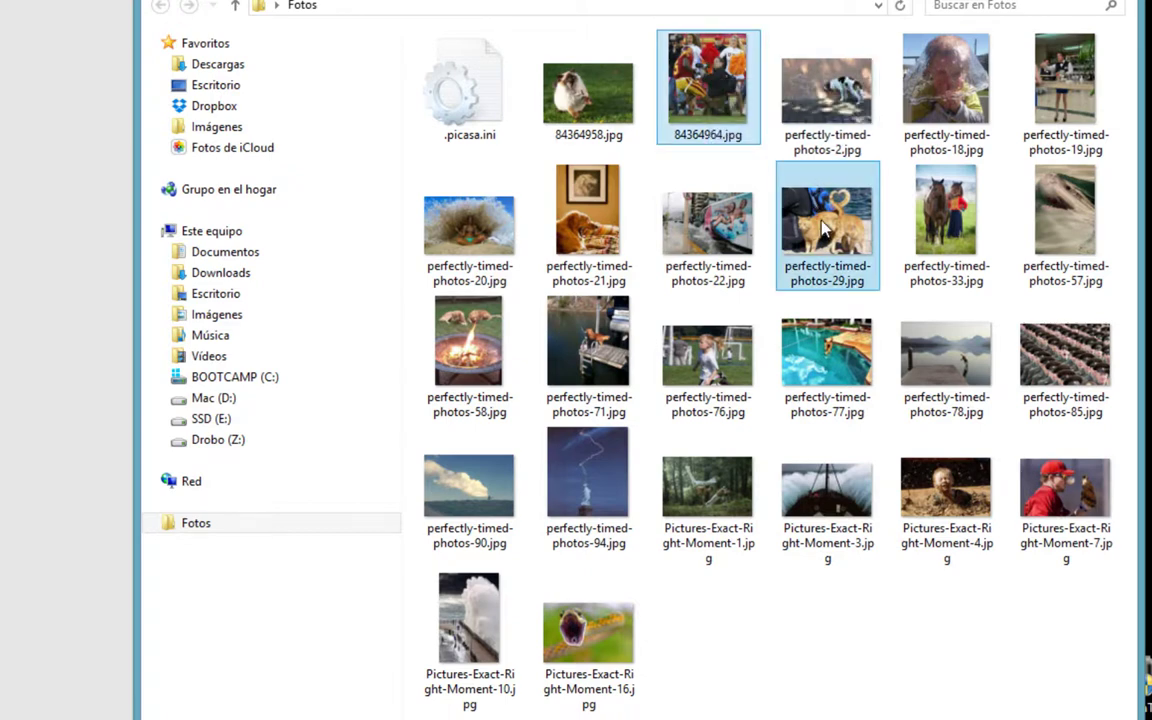
pyautogui.keyDown('ctrl'); pyautogui.click(727, 372); pyautogui.keyUp('ctrl')
pyautogui.keyDown('ctrl'); pyautogui.click(560, 440); pyautogui.keyUp('ctrl')
pyautogui.keyDown('ctrl'); pyautogui.click(441, 448); pyautogui.keyUp('ctrl')
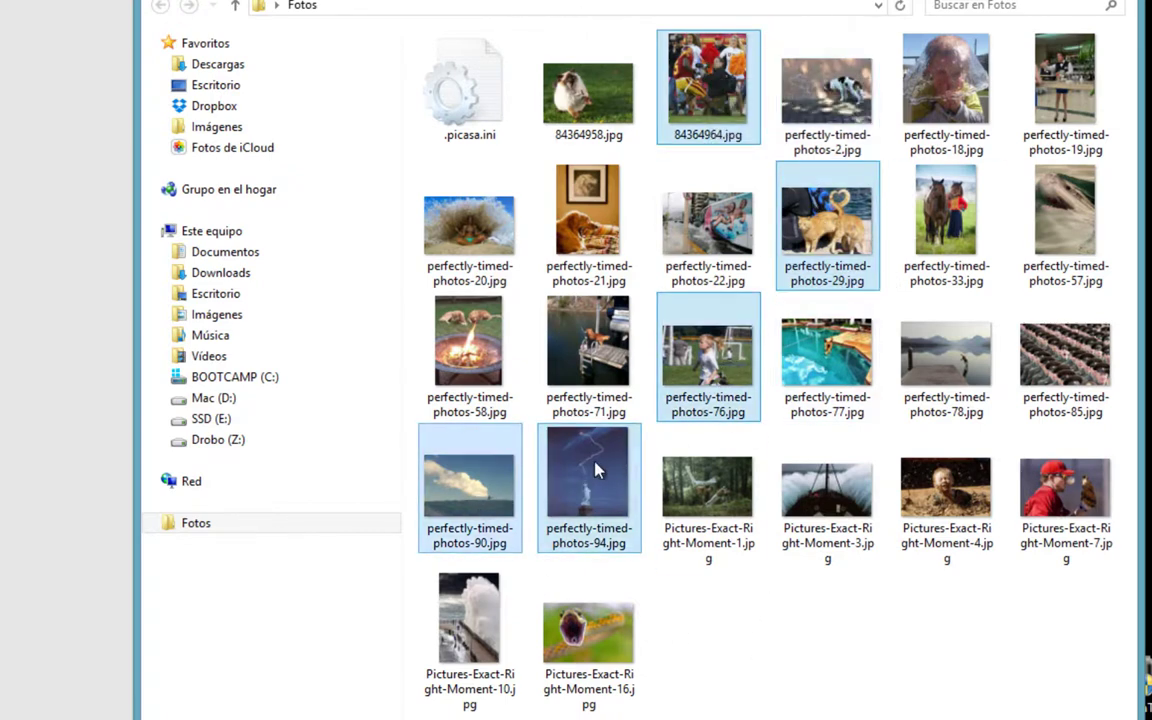
pyautogui.hotkey('ctrl', 'space')
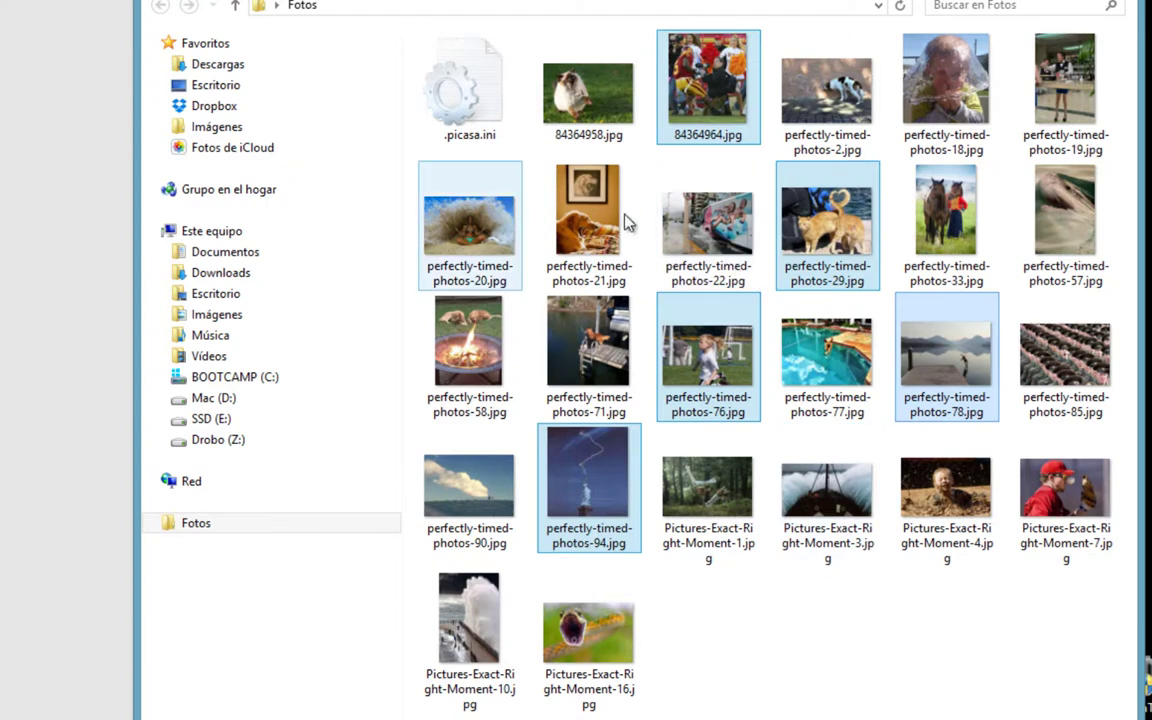
# - Select the continuous range of photos from perfectly-timed-photos-21.jpg to perfectly-timed-photos-78.jpg
pyautogui.click(568, 230)
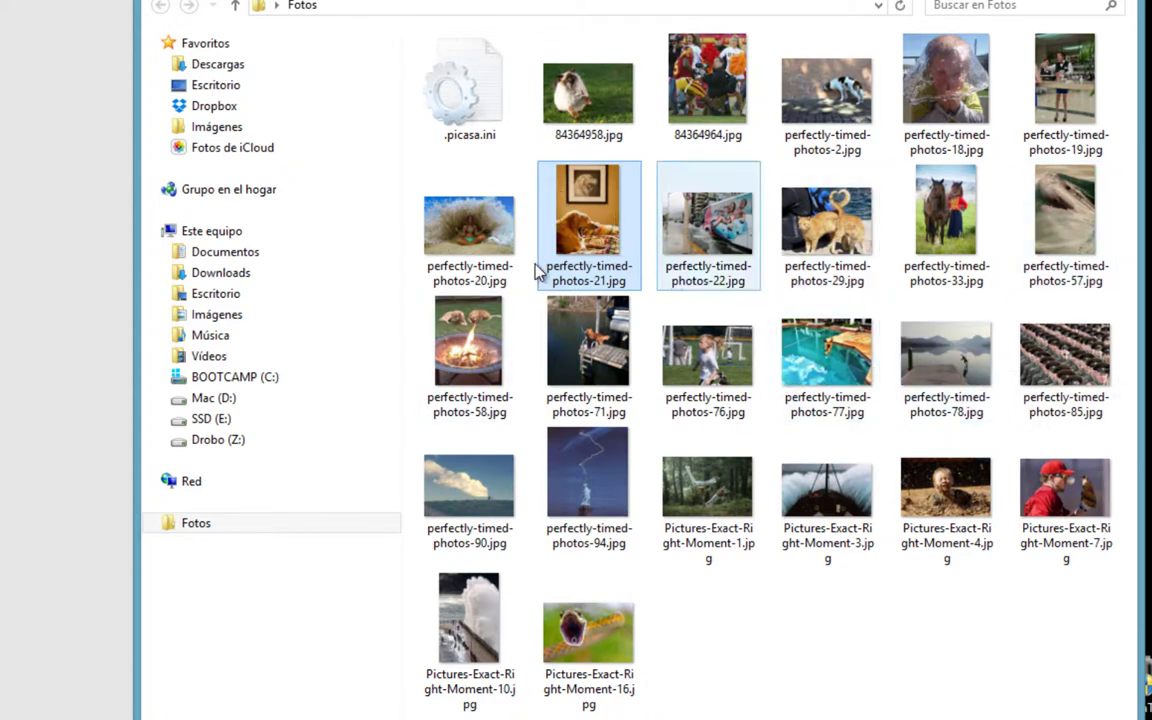
pyautogui.moveTo(940, 372)
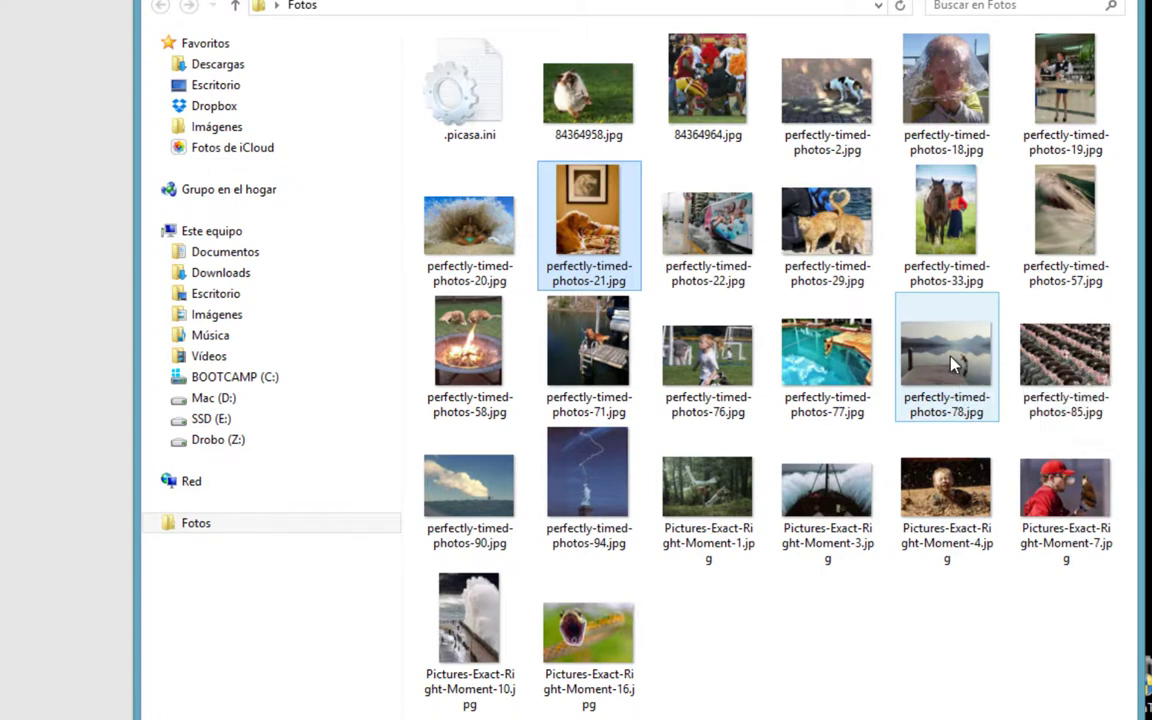
pyautogui.keyDown('shift'); pyautogui.click(950, 360); pyautogui.keyUp('shift')
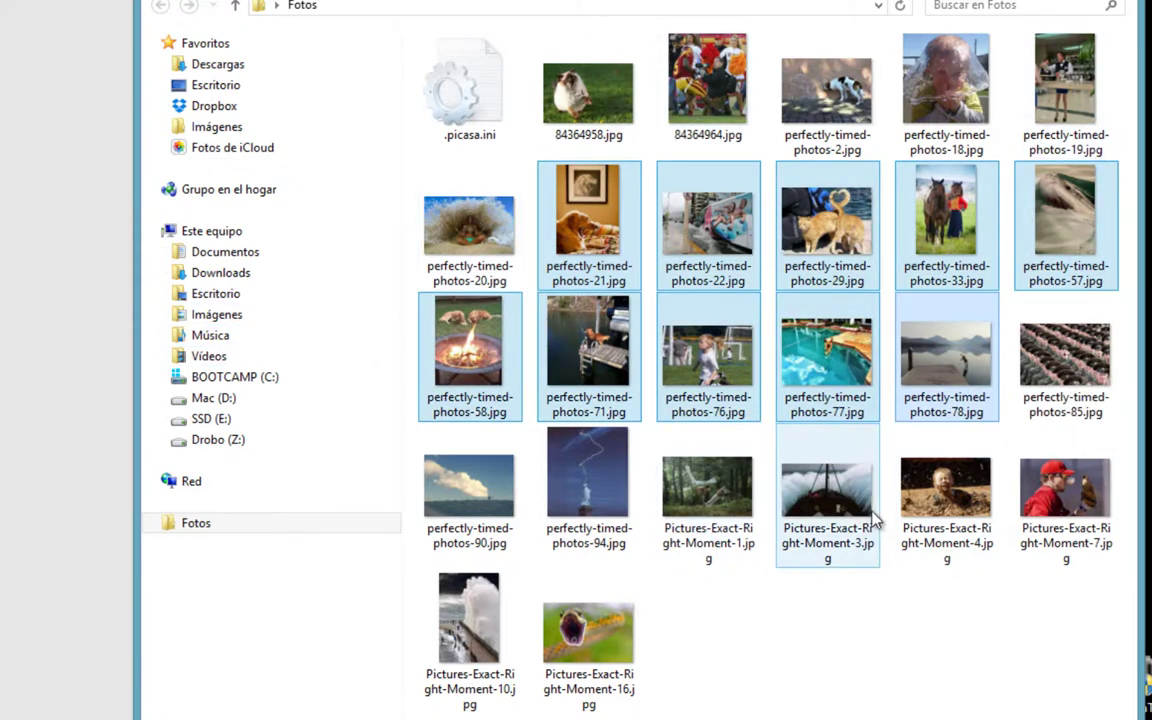
# - Add perfectly-timed-photos-18, -22, -29, -76, -78 and Pictures-Exact-Right-Moment-3 from the Fotos folder to the photo upload
pyautogui.click(845, 505)
pyautogui.keyDown('ctrl'); pyautogui.click(705, 355); pyautogui.keyUp('ctrl')
pyautogui.keyDown('ctrl'); pyautogui.click(705, 210); pyautogui.keyUp('ctrl')
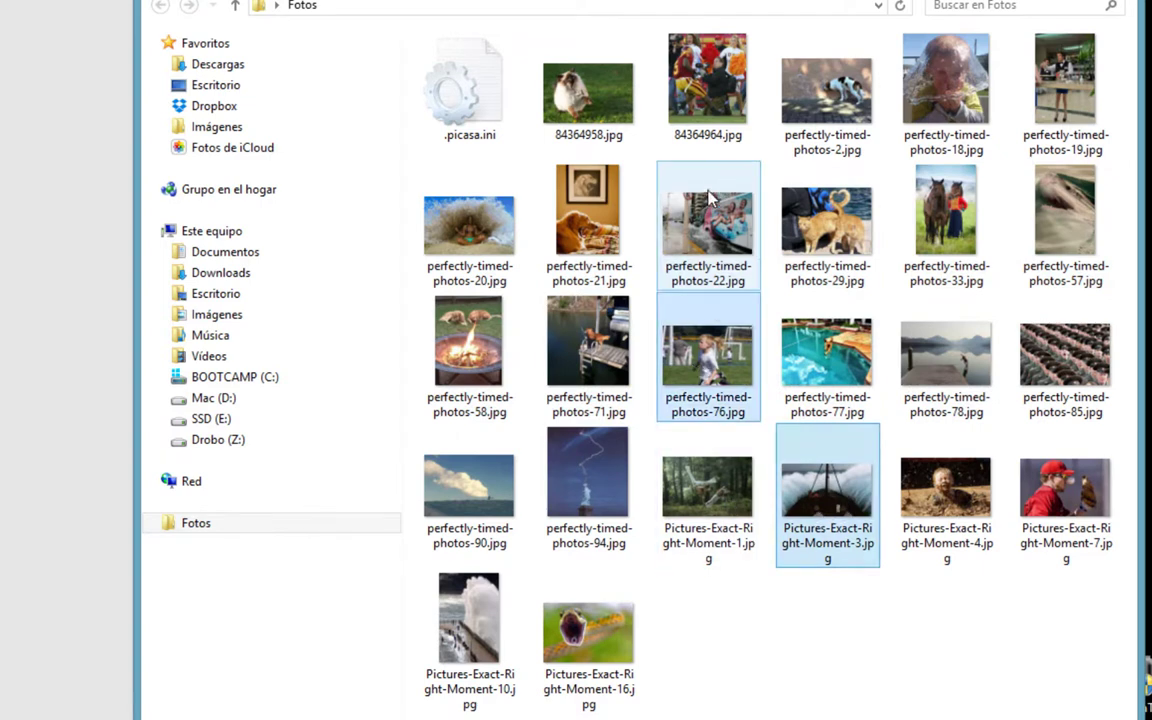
pyautogui.keyDown('ctrl'); pyautogui.click(918, 88); pyautogui.keyUp('ctrl')
pyautogui.keyDown('ctrl'); pyautogui.click(955, 370); pyautogui.keyUp('ctrl')
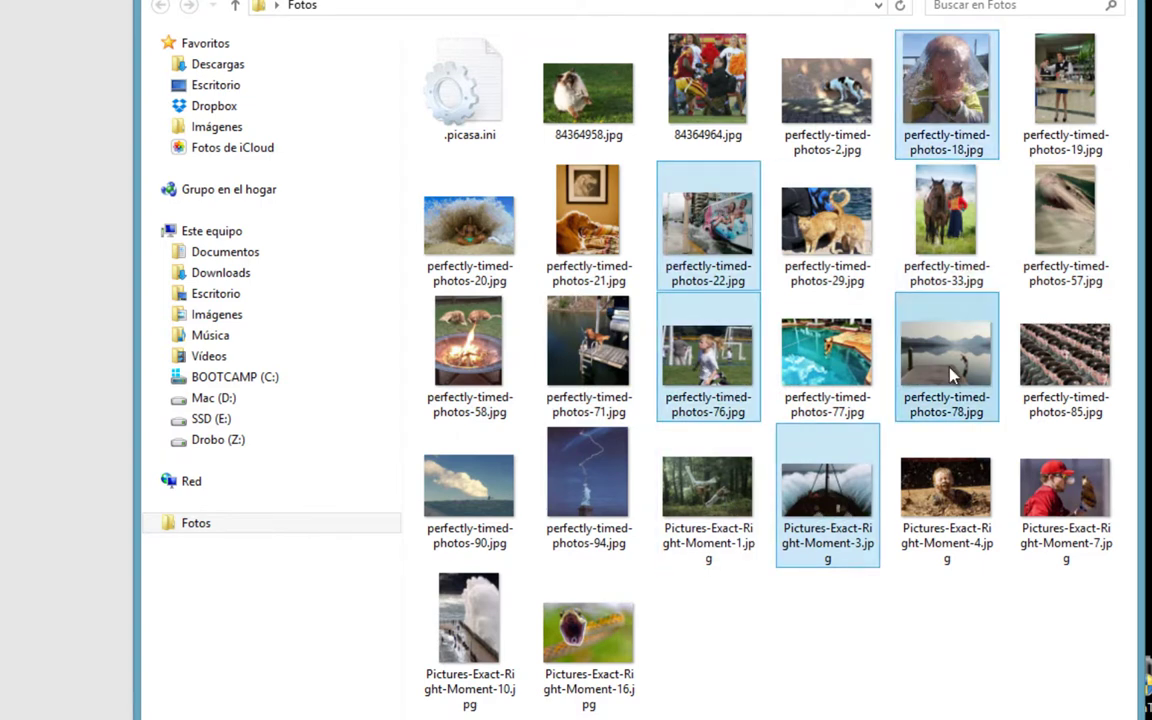
pyautogui.keyDown('ctrl'); pyautogui.click(860, 230); pyautogui.keyUp('ctrl')
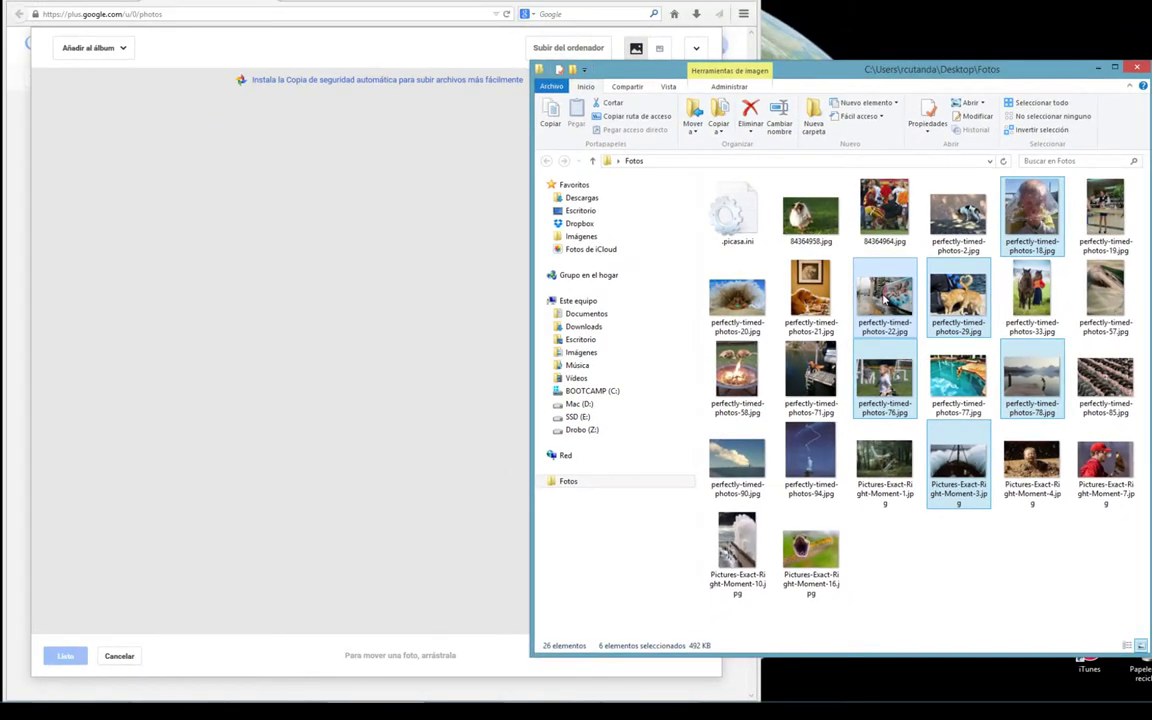
pyautogui.moveTo(884, 300); pyautogui.dragTo(268, 382)
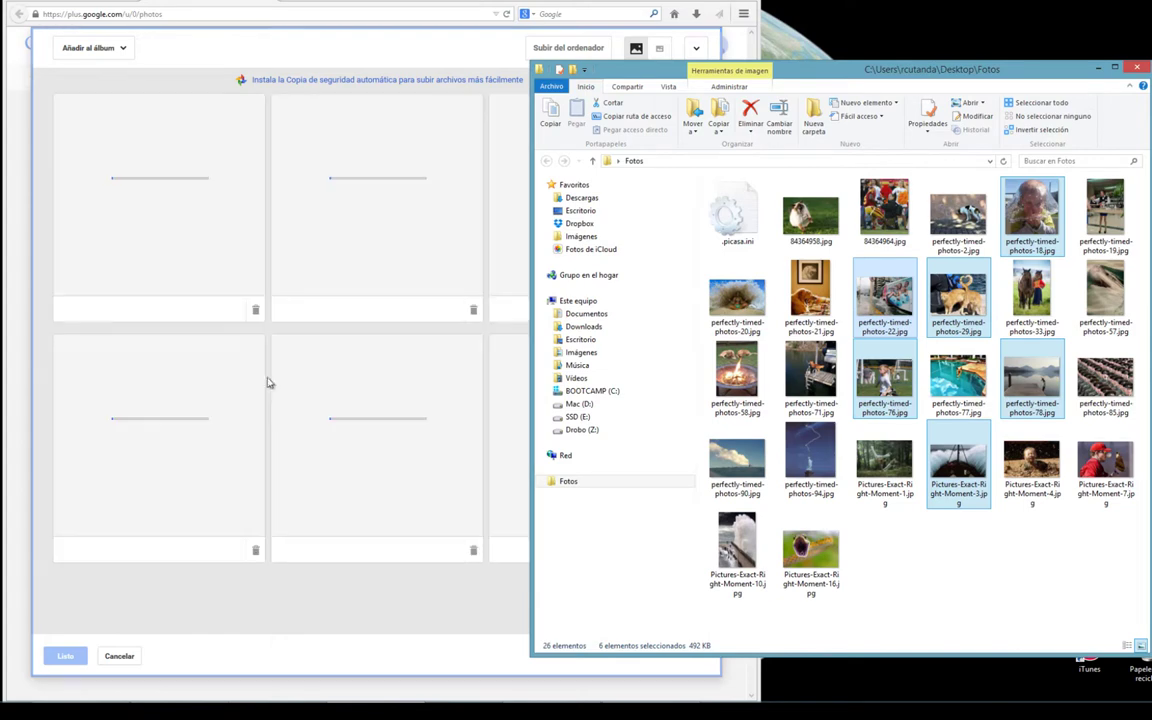
# - Add the six uploaded photos to the album Mi blog de Ciencias Sociales and finish the upload
pyautogui.click(350, 626)
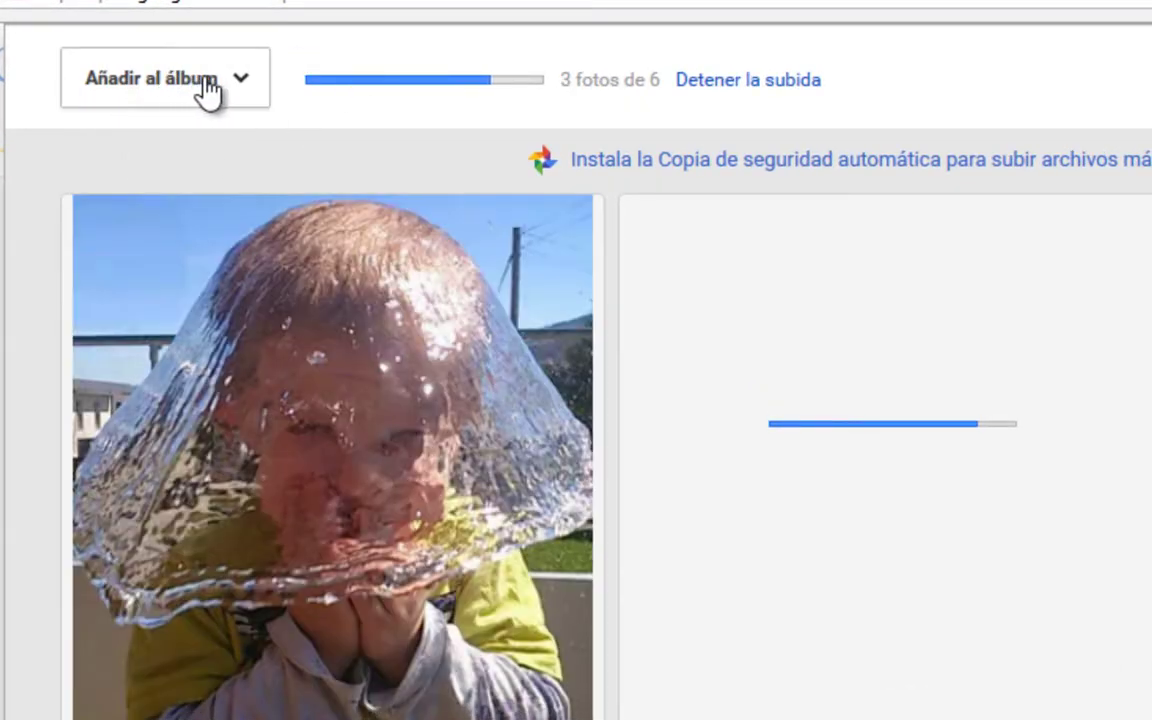
pyautogui.click(236, 84)
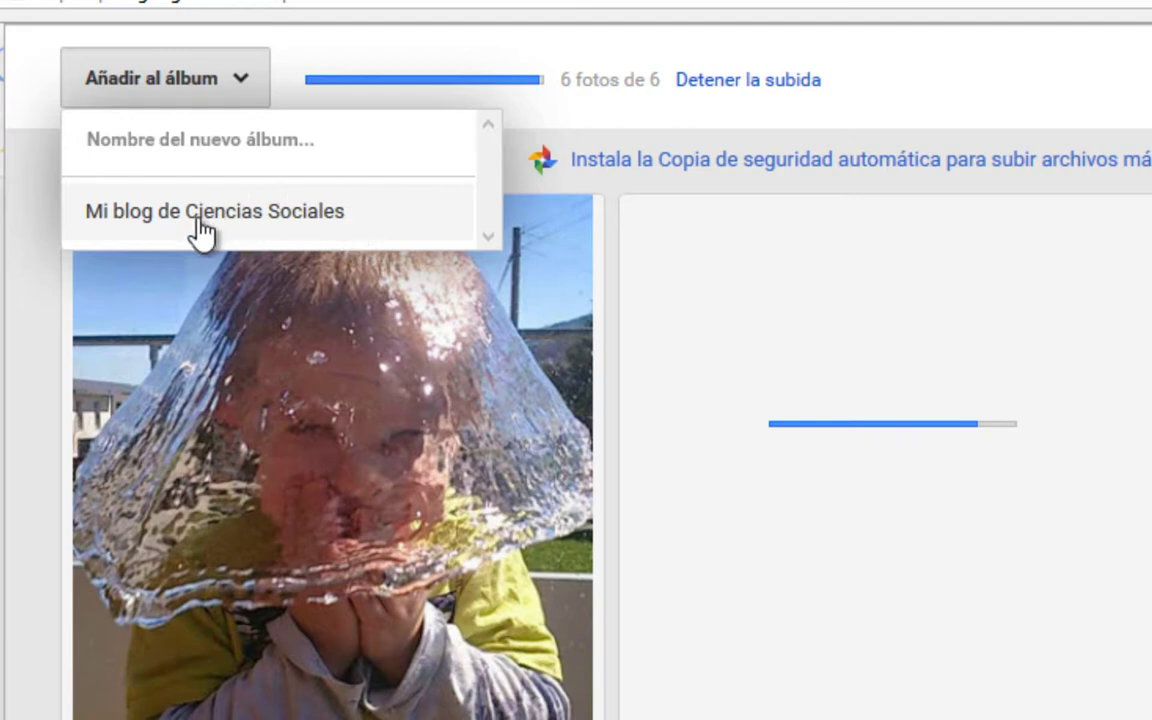
pyautogui.click(240, 214)
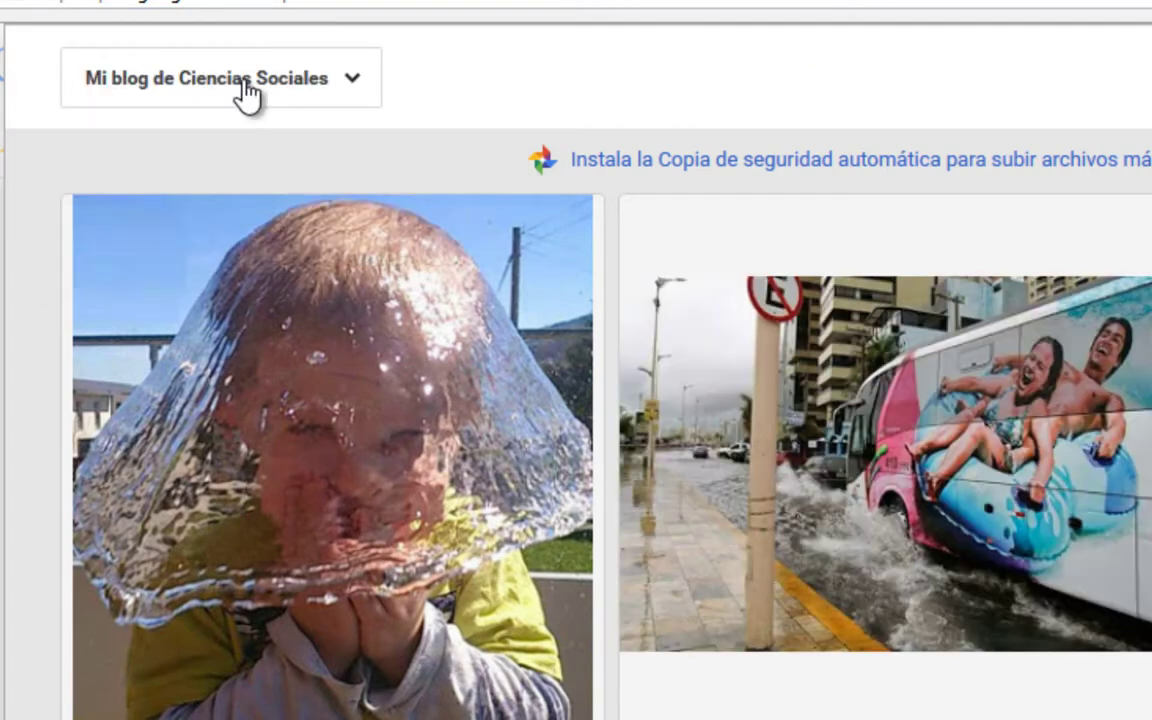
pyautogui.scroll(-5, 240, 90)
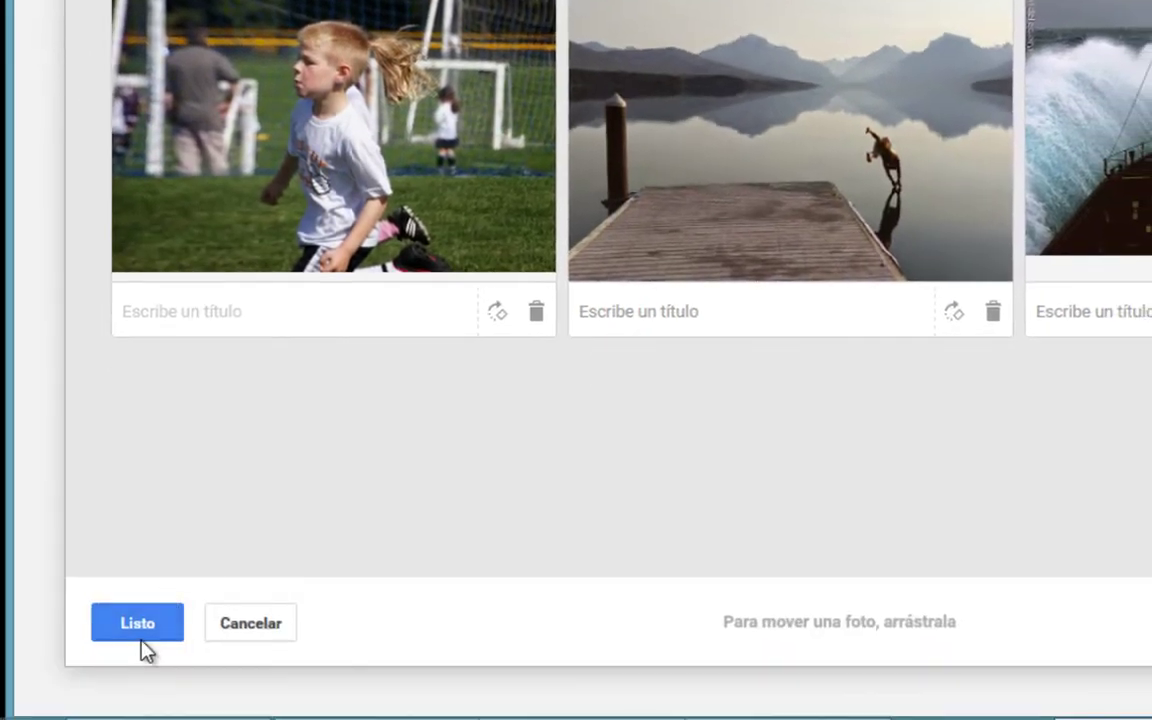
pyautogui.click(142, 637)
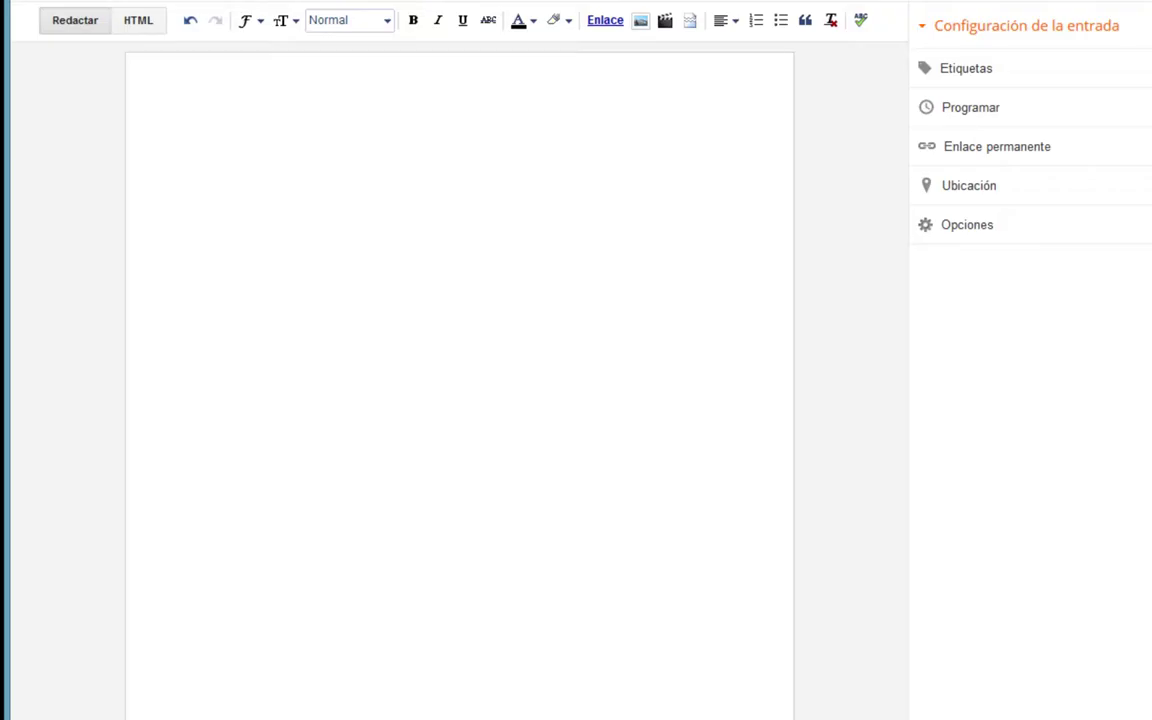
# - In the Blogger post, insert all the images stored in this blog except the planets picture
pyautogui.click(639, 24)
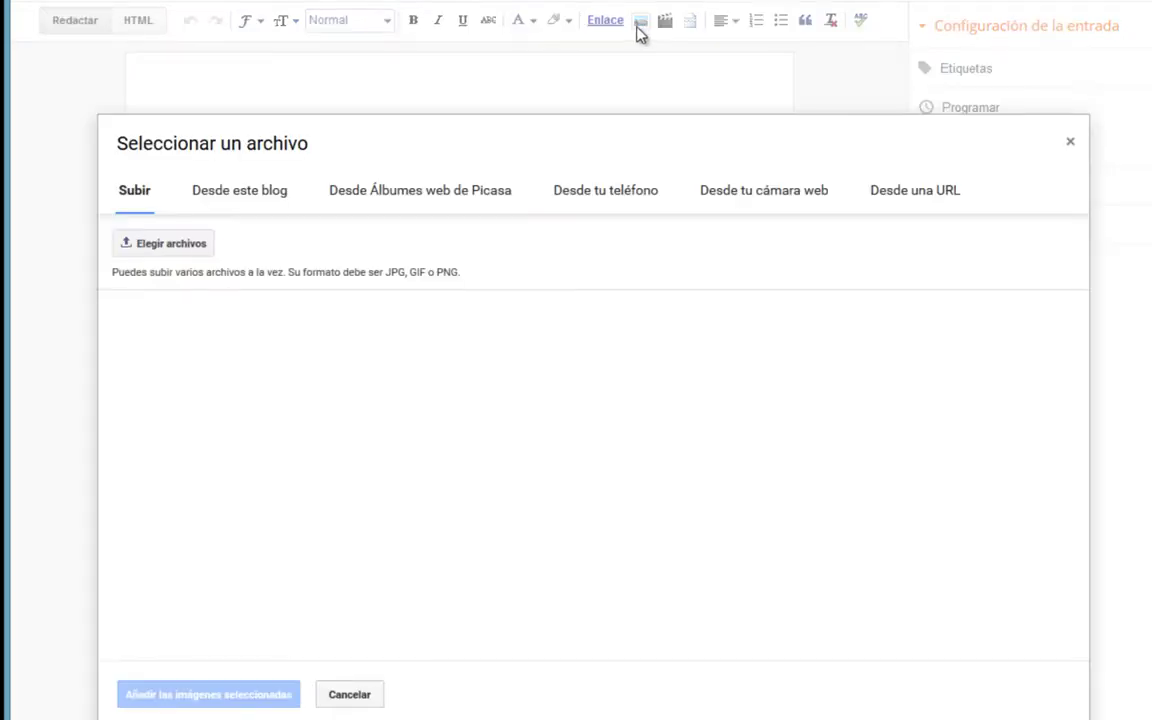
pyautogui.click(225, 200)
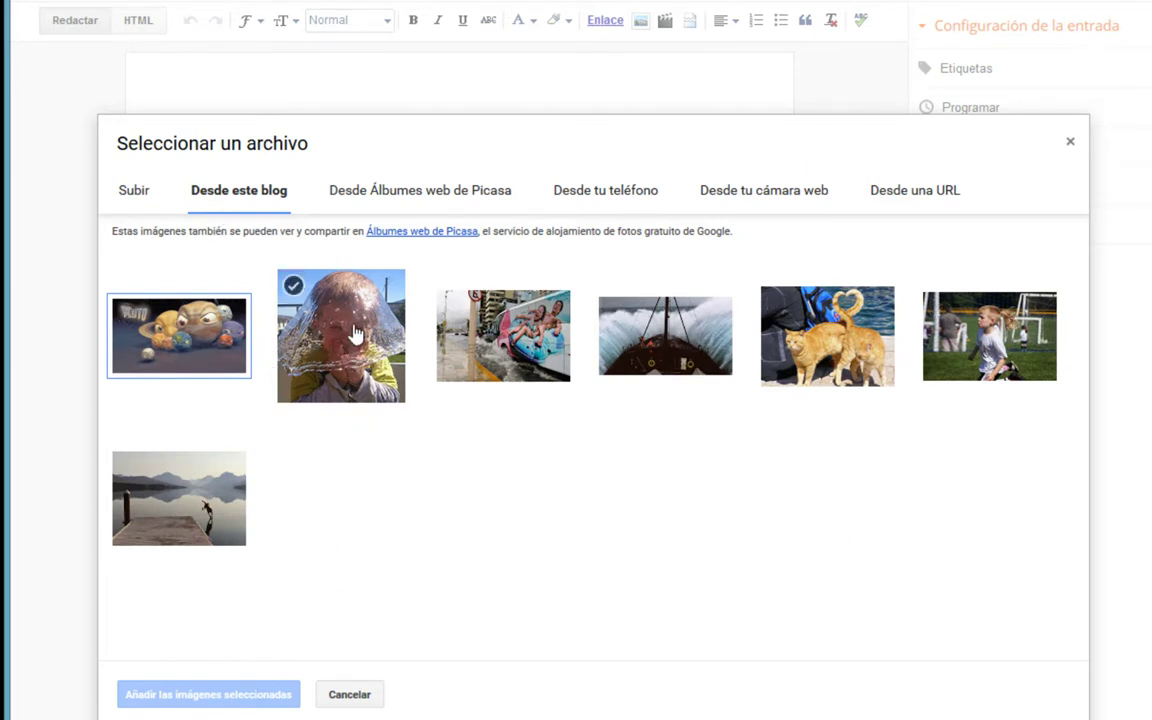
pyautogui.click(312, 322)
pyautogui.click(220, 505)
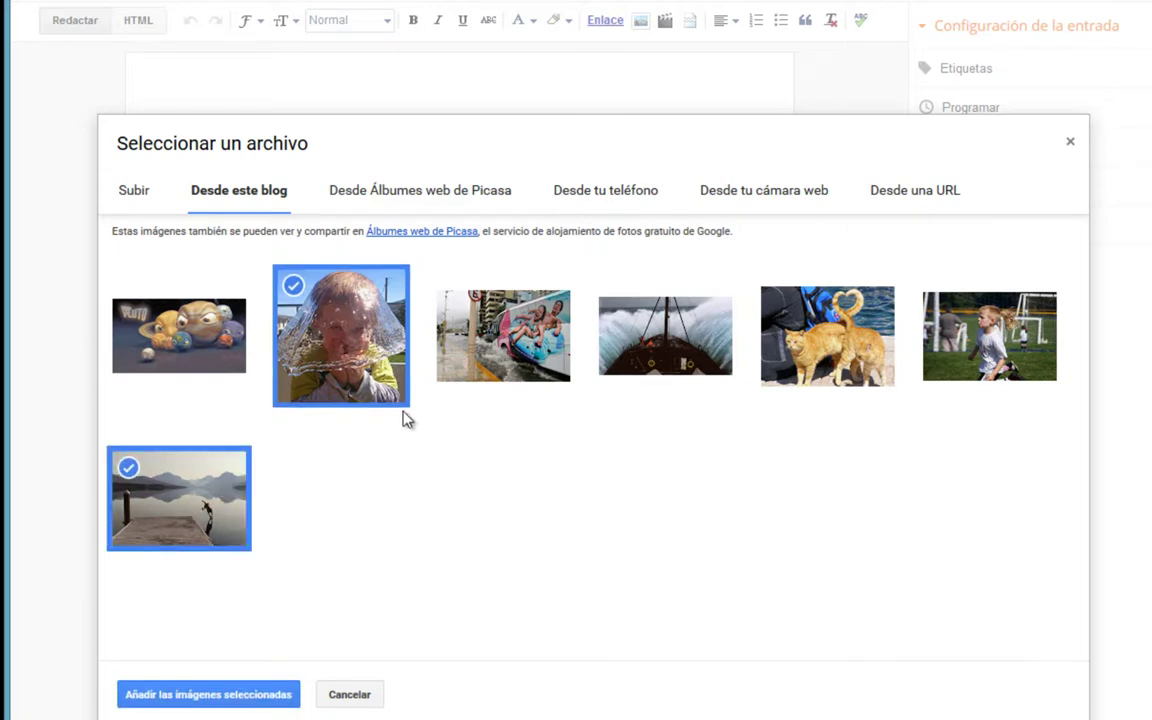
pyautogui.click(483, 336)
pyautogui.click(665, 336)
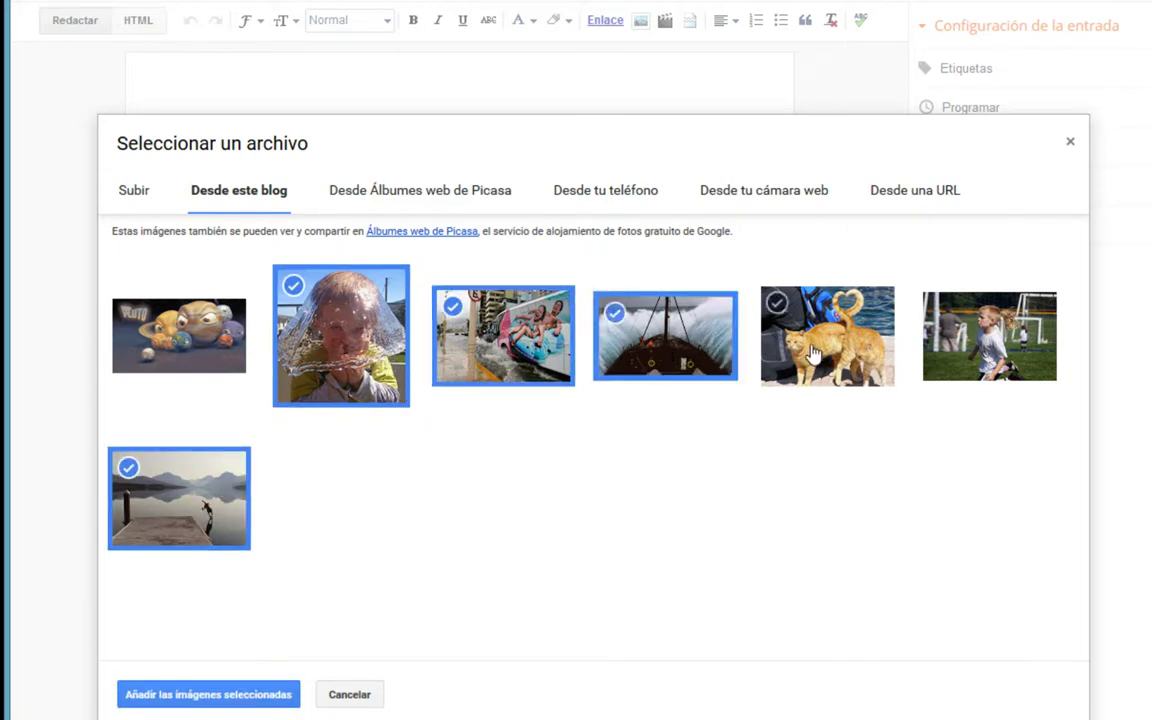
pyautogui.click(827, 336)
pyautogui.click(989, 336)
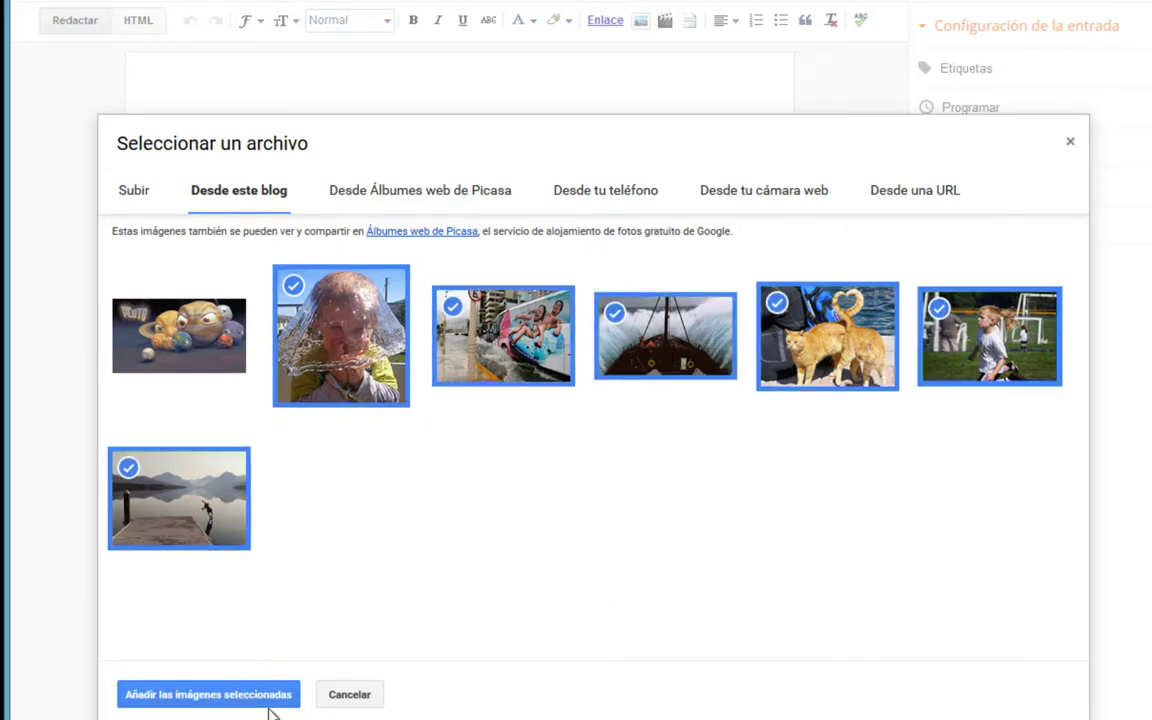
pyautogui.click(222, 698)
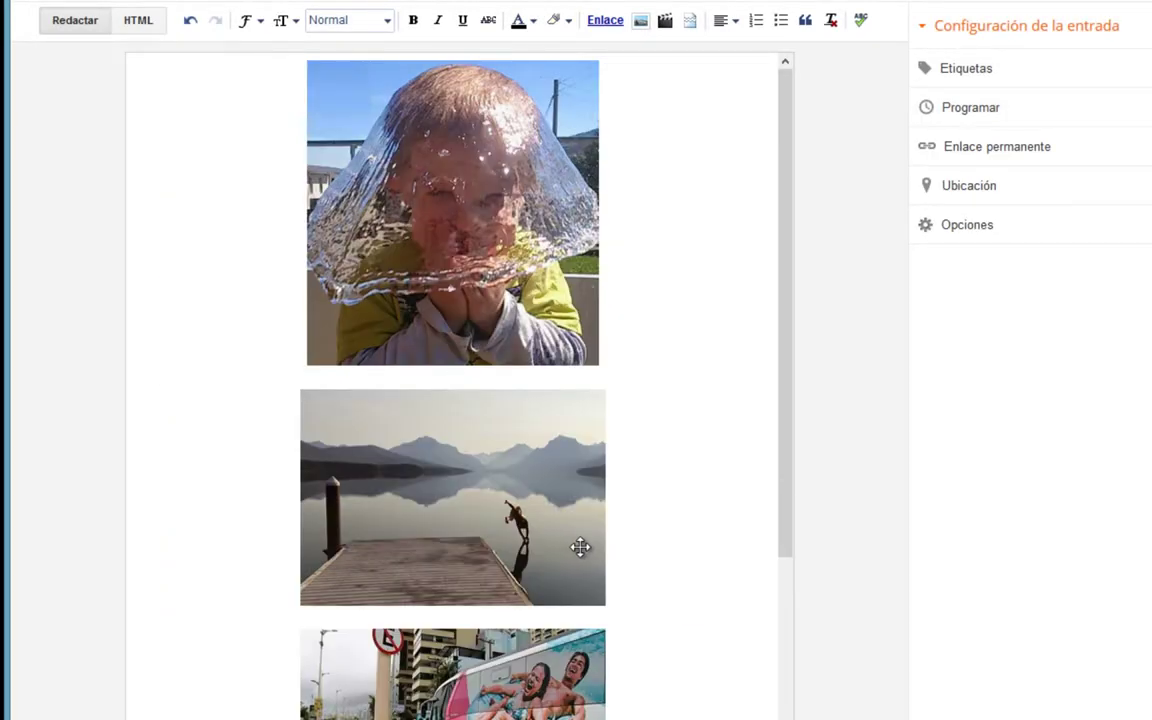
# - Check the photos inserted in the post and delete them all from the post body
pyautogui.scroll(-6, 653, 563)
pyautogui.scroll(6, 655, 567)
pyautogui.click(525, 340)
pyautogui.scroll(-6, 560, 560)
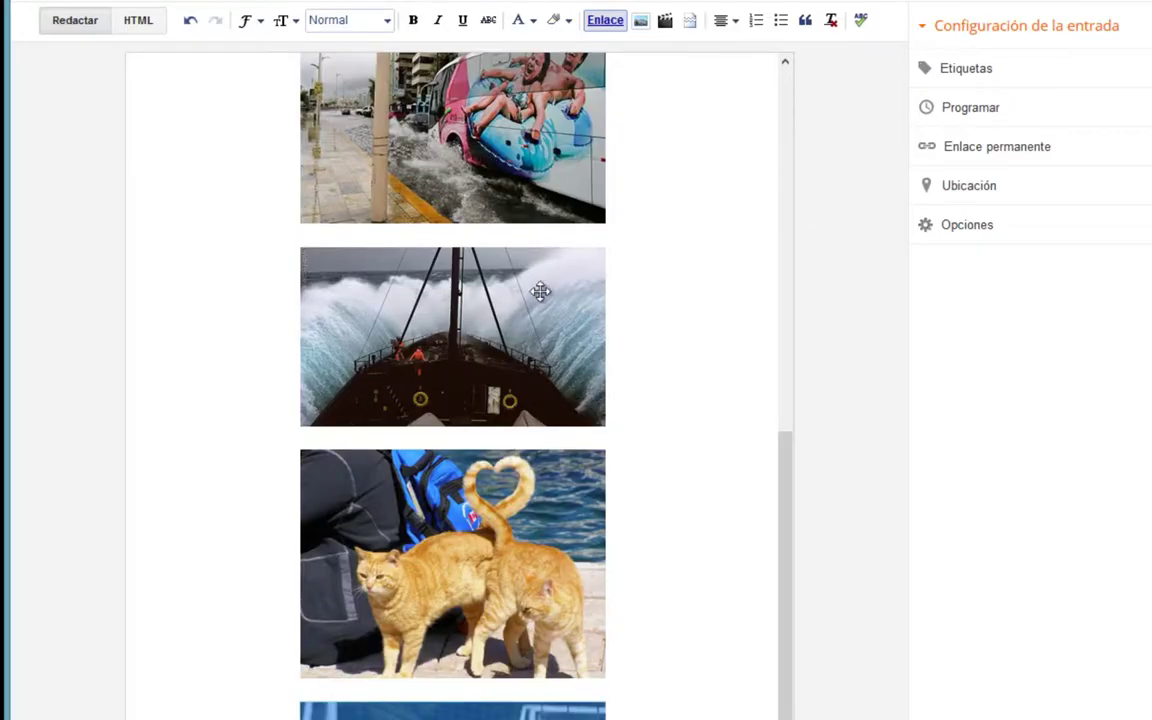
pyautogui.scroll(6, 540, 293)
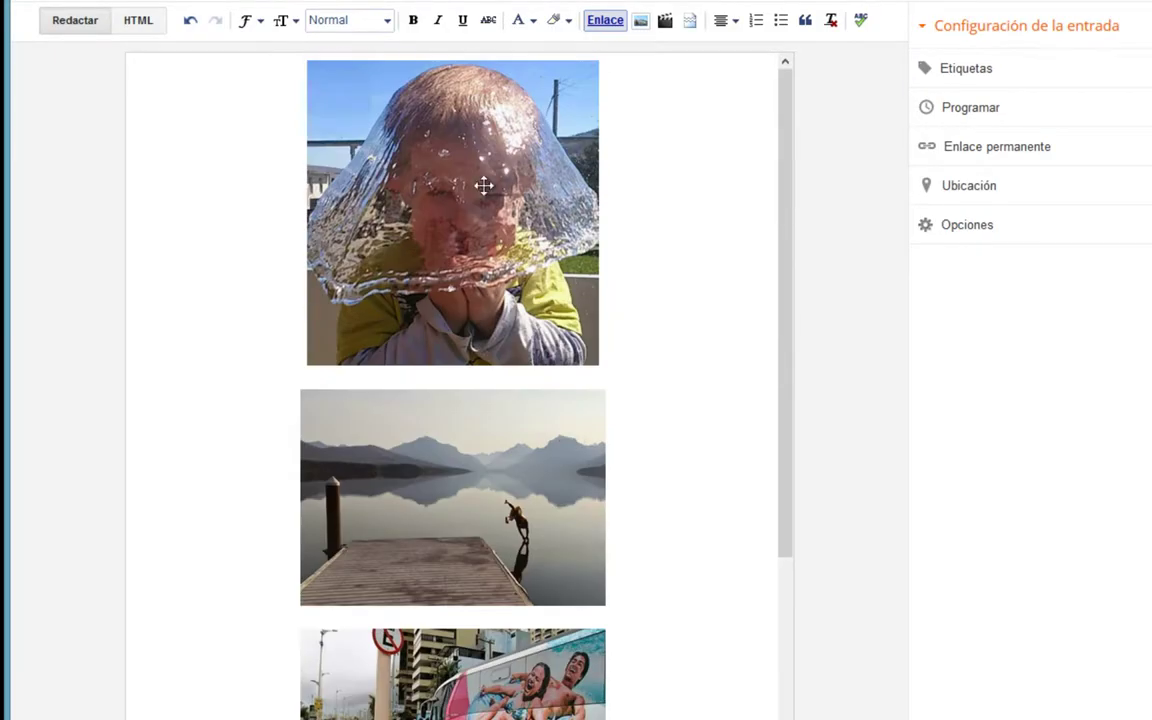
pyautogui.click(565, 258)
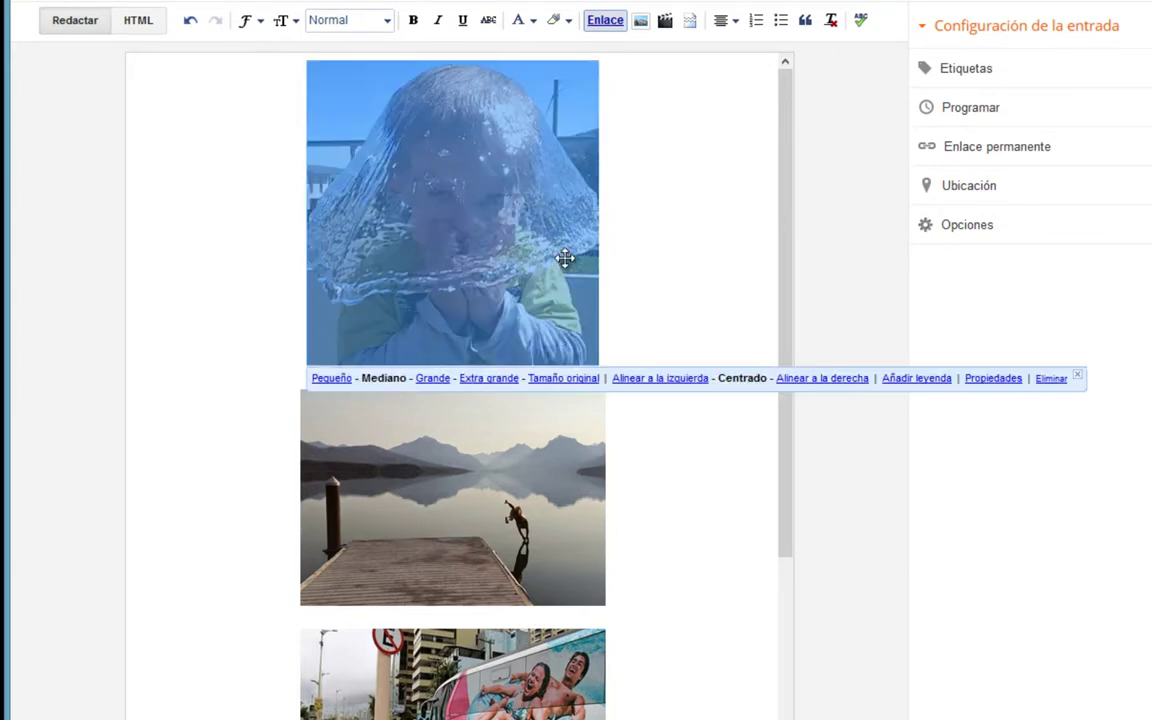
pyautogui.scroll(-5, 545, 406)
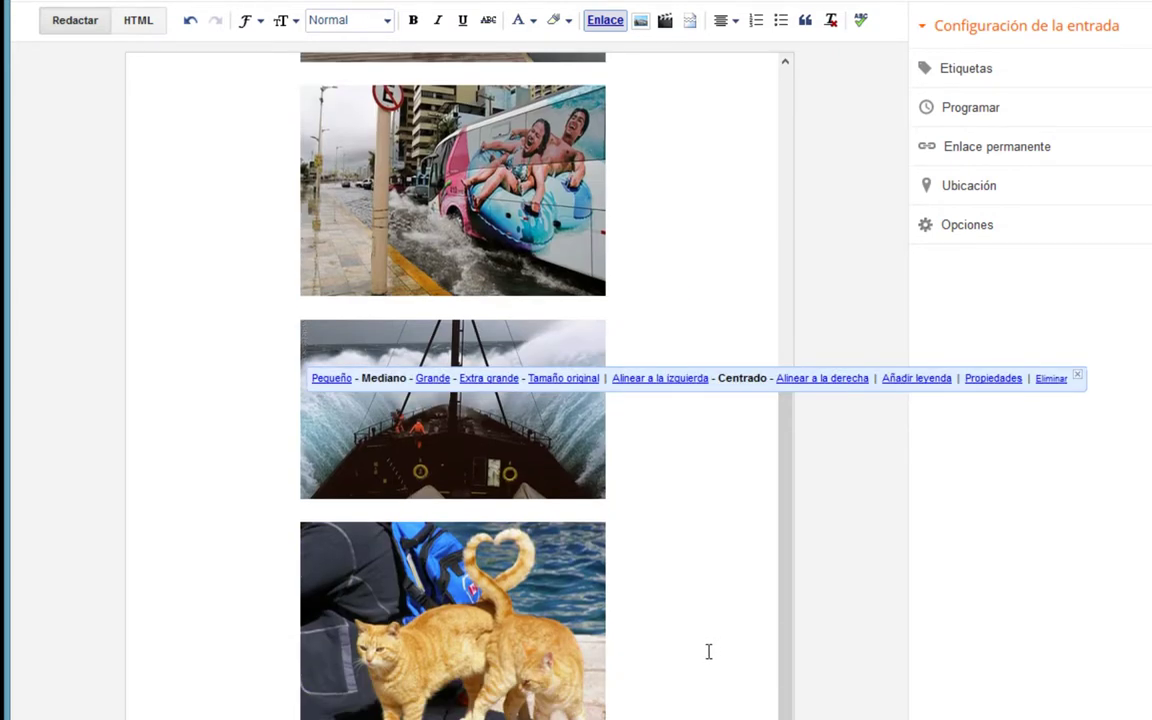
pyautogui.hotkey('ctrl', 'a')
pyautogui.press('Delete')
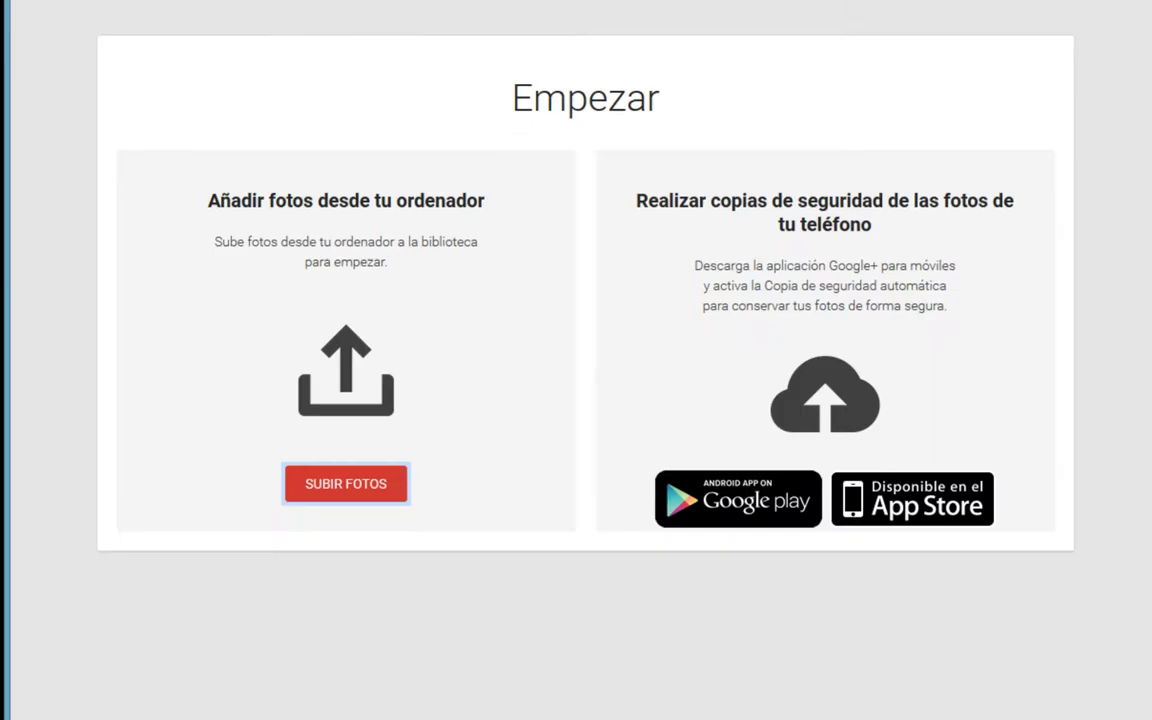
# - In Google+ Photos, upload perfectly-timed-photos-90 and -94 and Pictures-Exact-Right-Moment-1, -4, -7 and -10 from the Fotos folder
pyautogui.click(359, 496)
pyautogui.hotkey('alt', 'Tab')
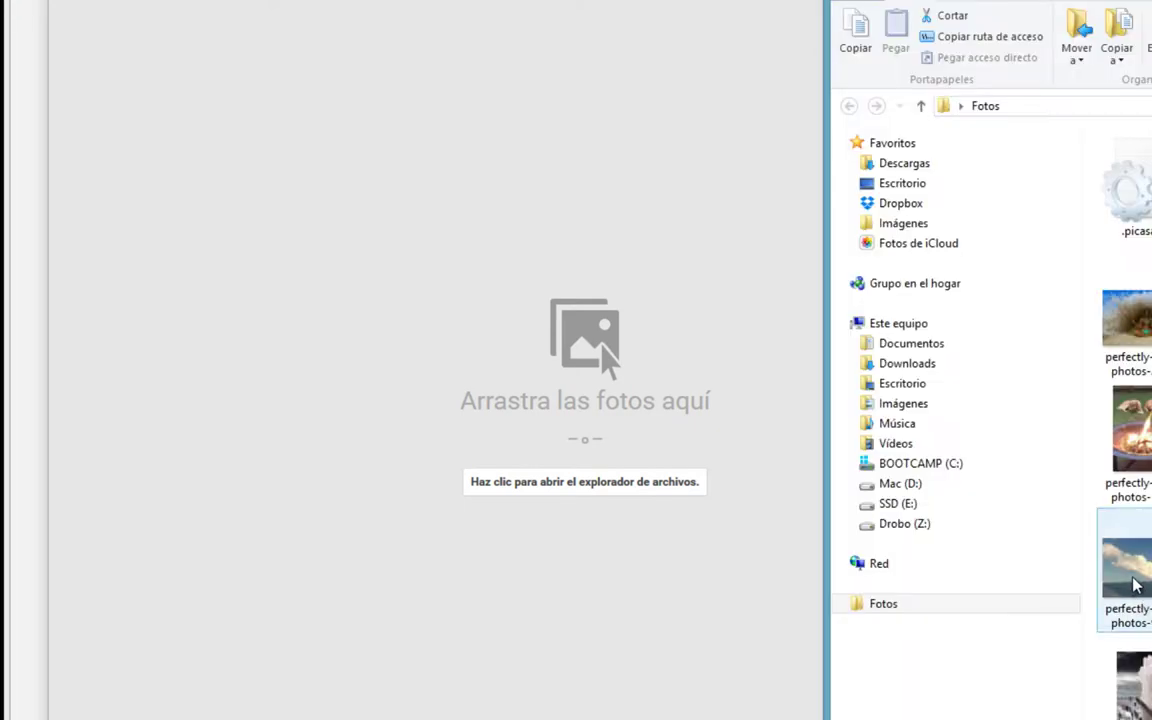
pyautogui.click(1108, 600)
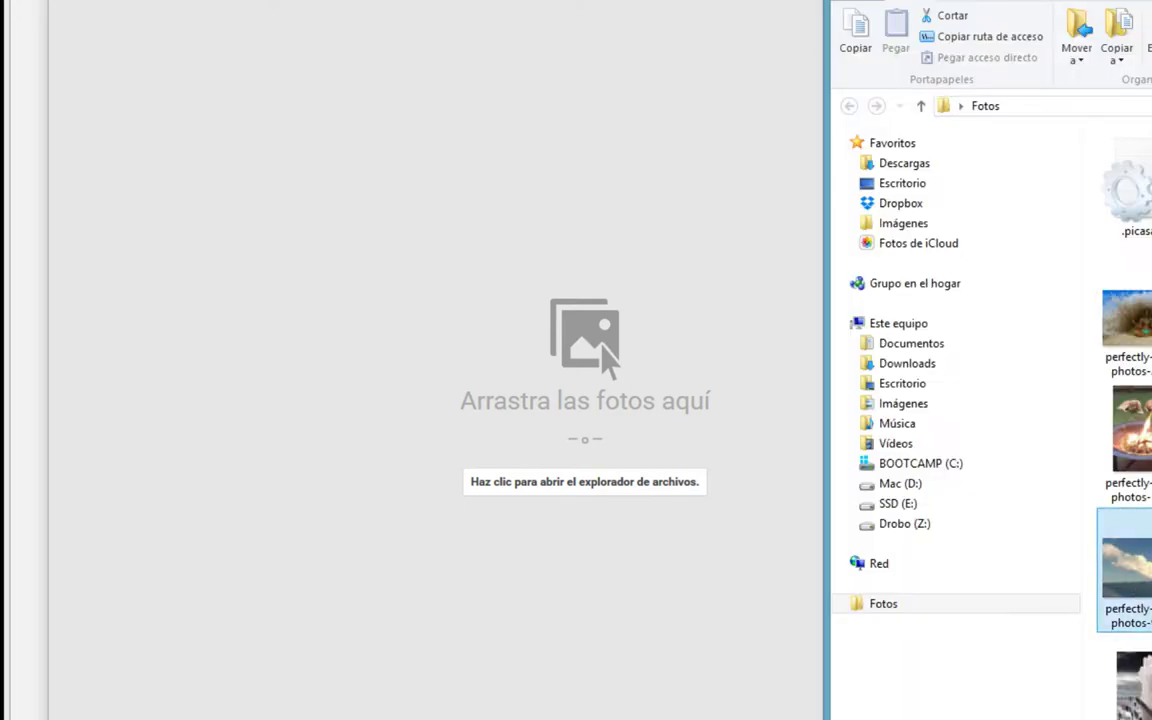
pyautogui.keyDown('shift'); pyautogui.click(1128, 685); pyautogui.keyUp('shift')
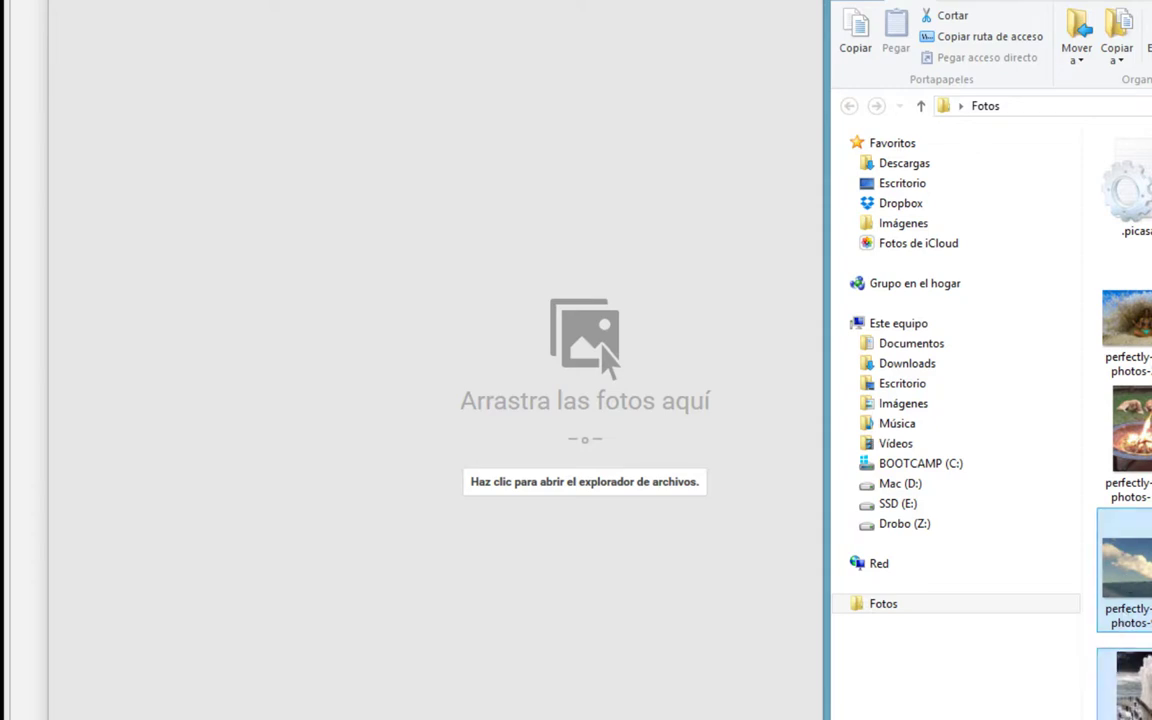
pyautogui.moveTo(1147, 570); pyautogui.dragTo(468, 386)
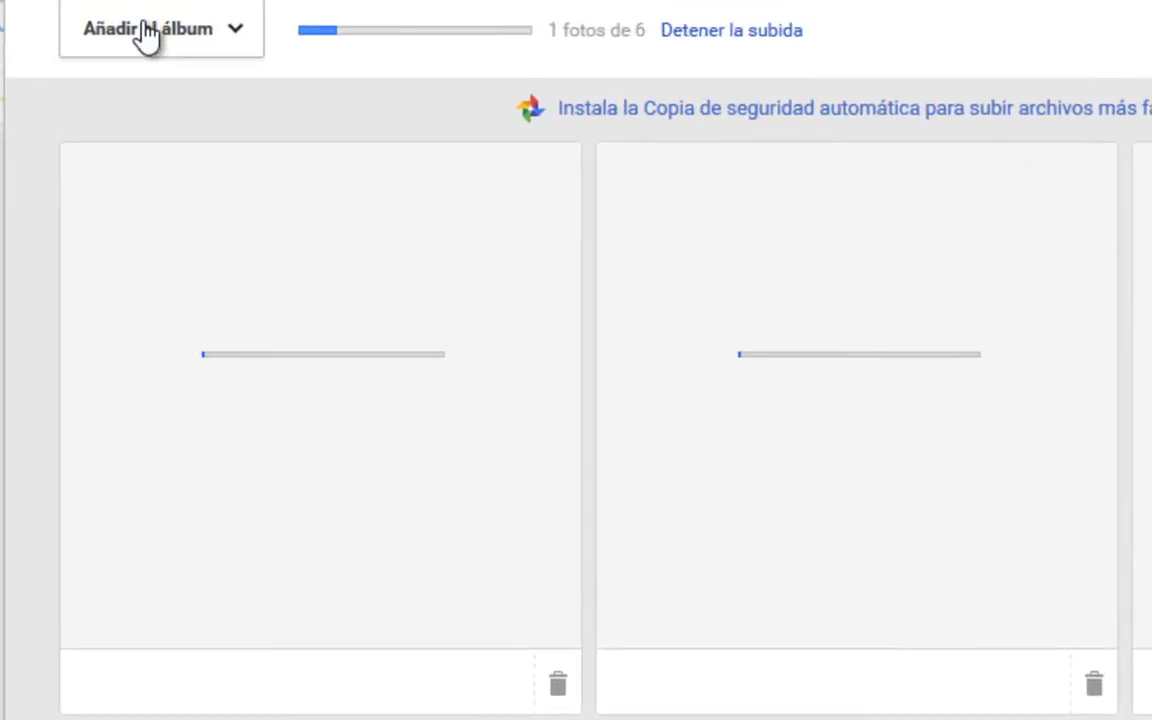
# - Put the uploaded photos in a new album named "Mi nuevo álbum de prueba" and finish the upload
pyautogui.click(160, 88)
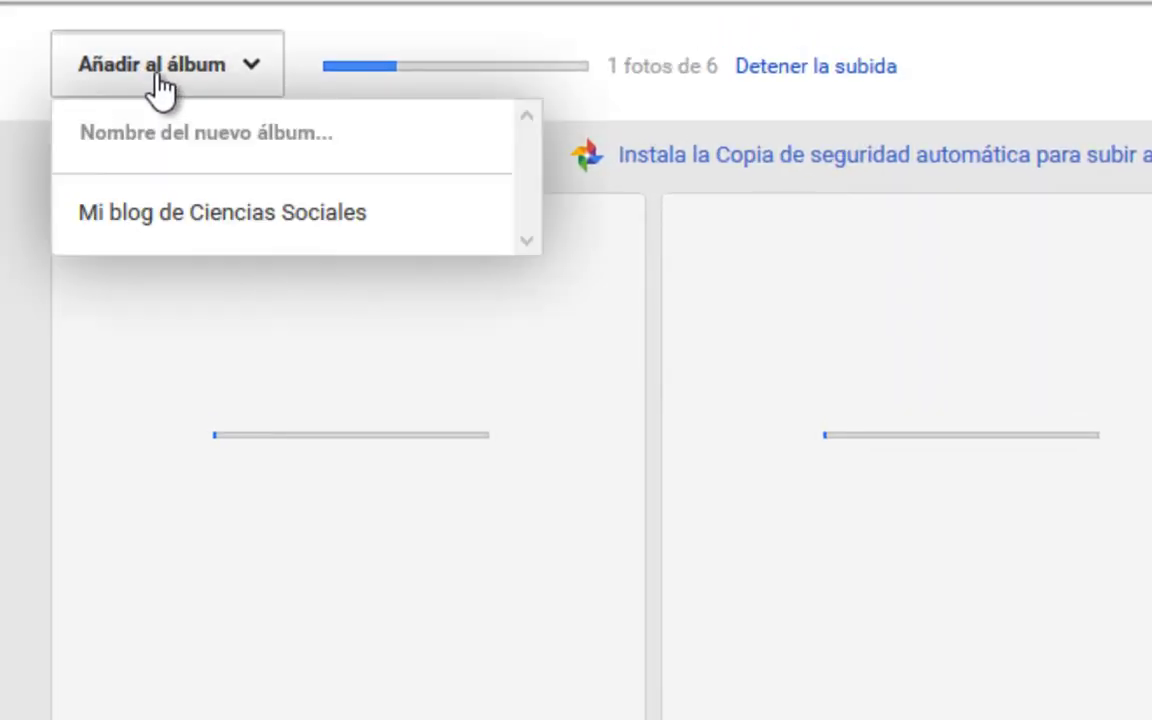
pyautogui.click(298, 137)
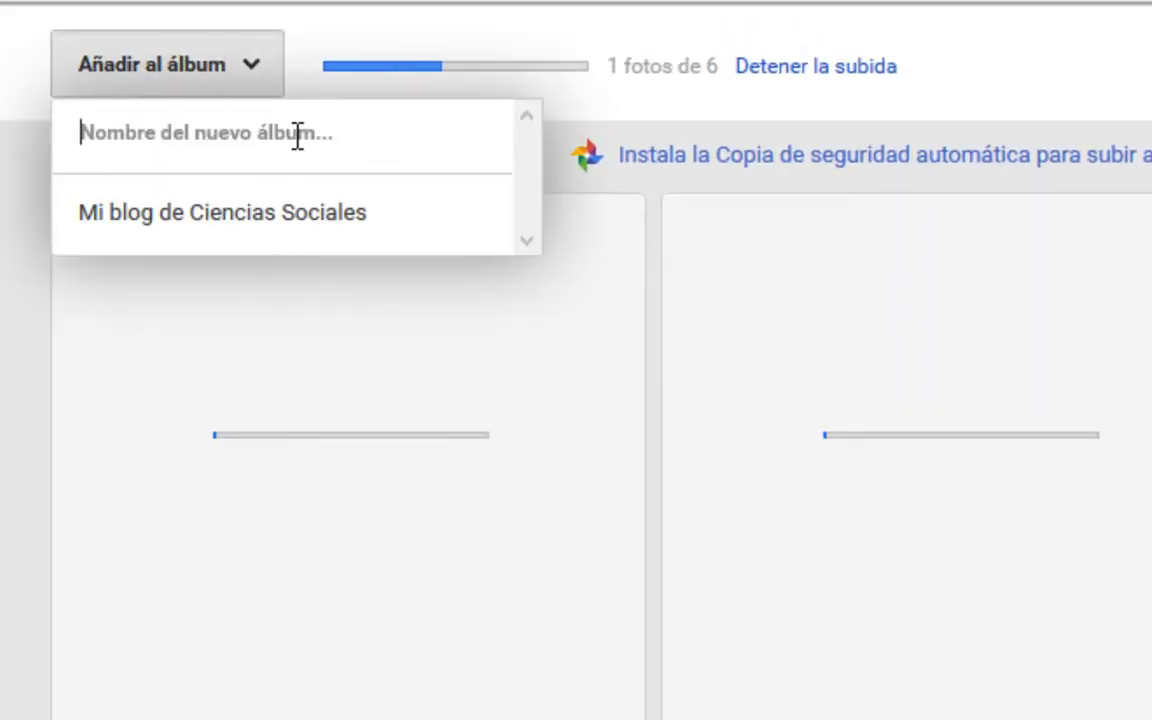
pyautogui.write('Mi nuevo á')
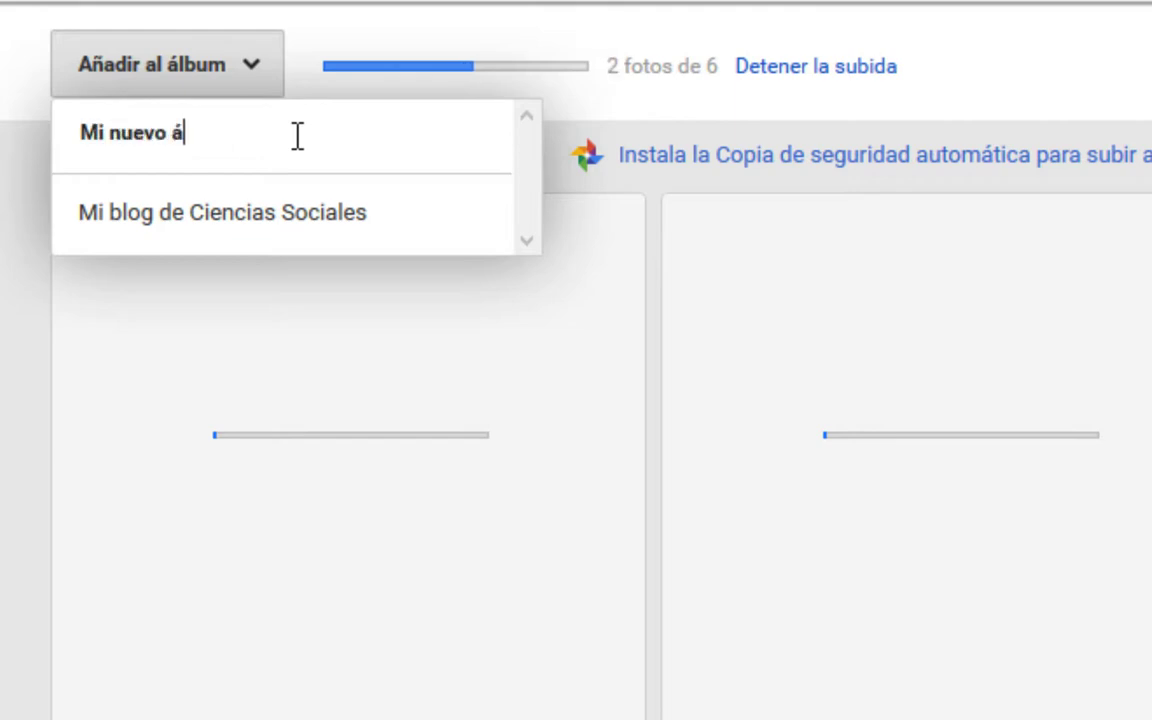
pyautogui.write('lbum de prueba')
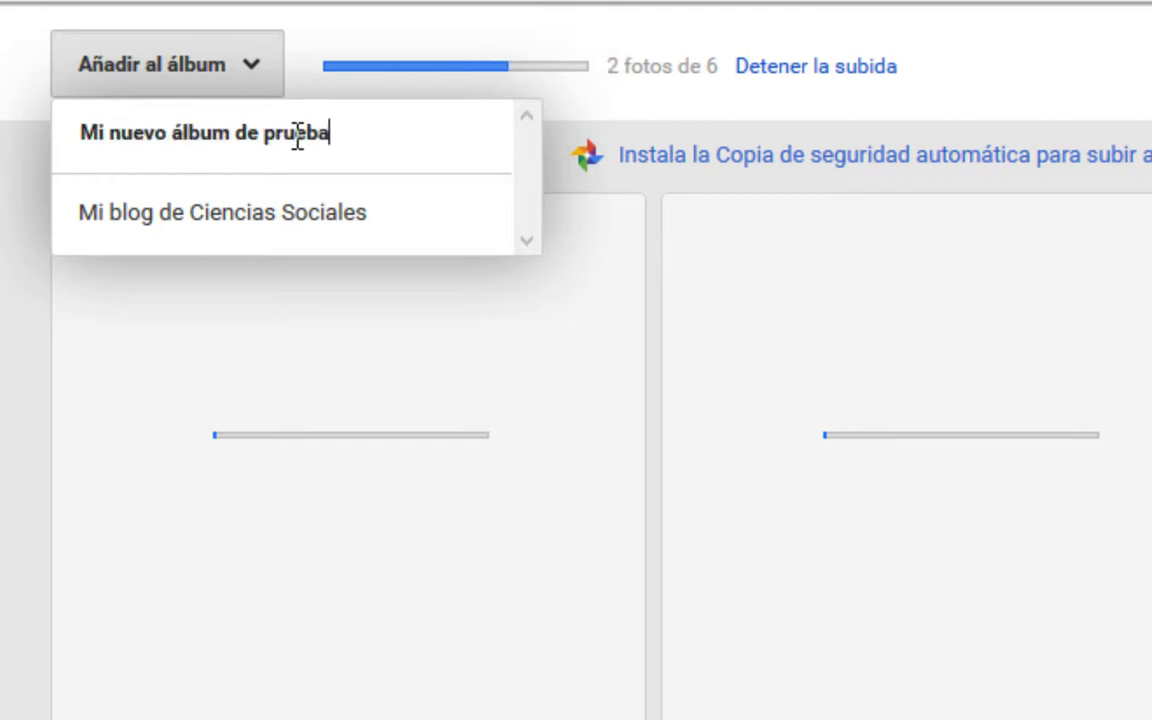
pyautogui.press('Return')
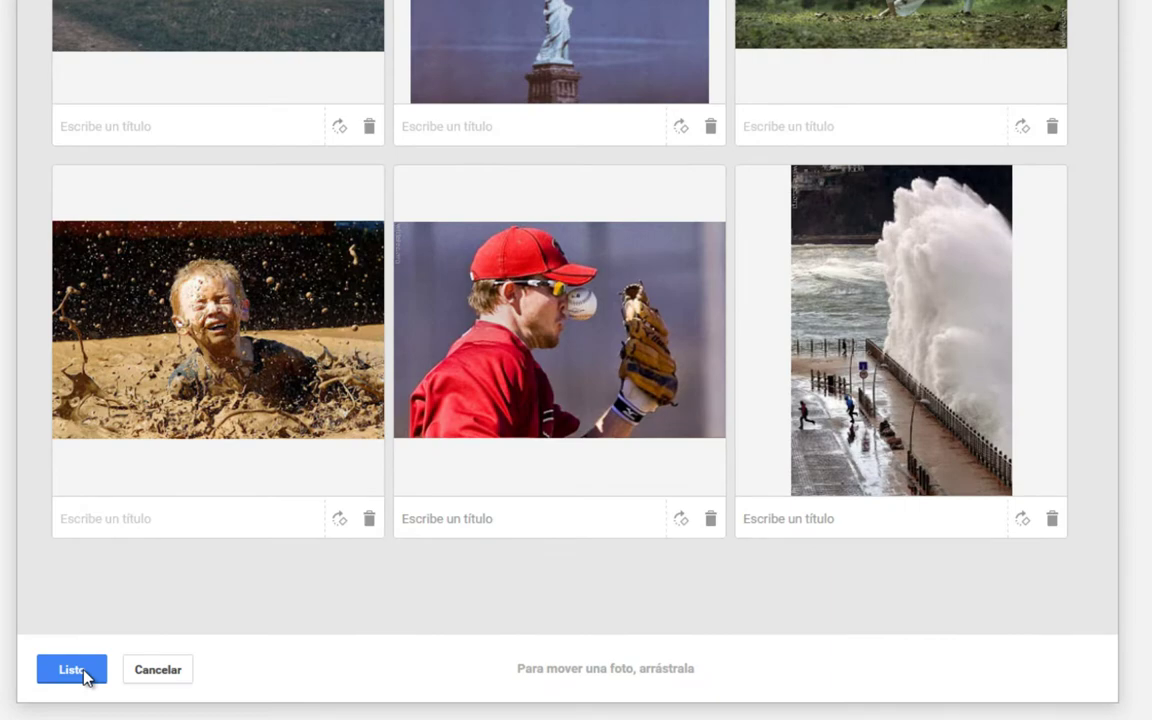
pyautogui.click(84, 672)
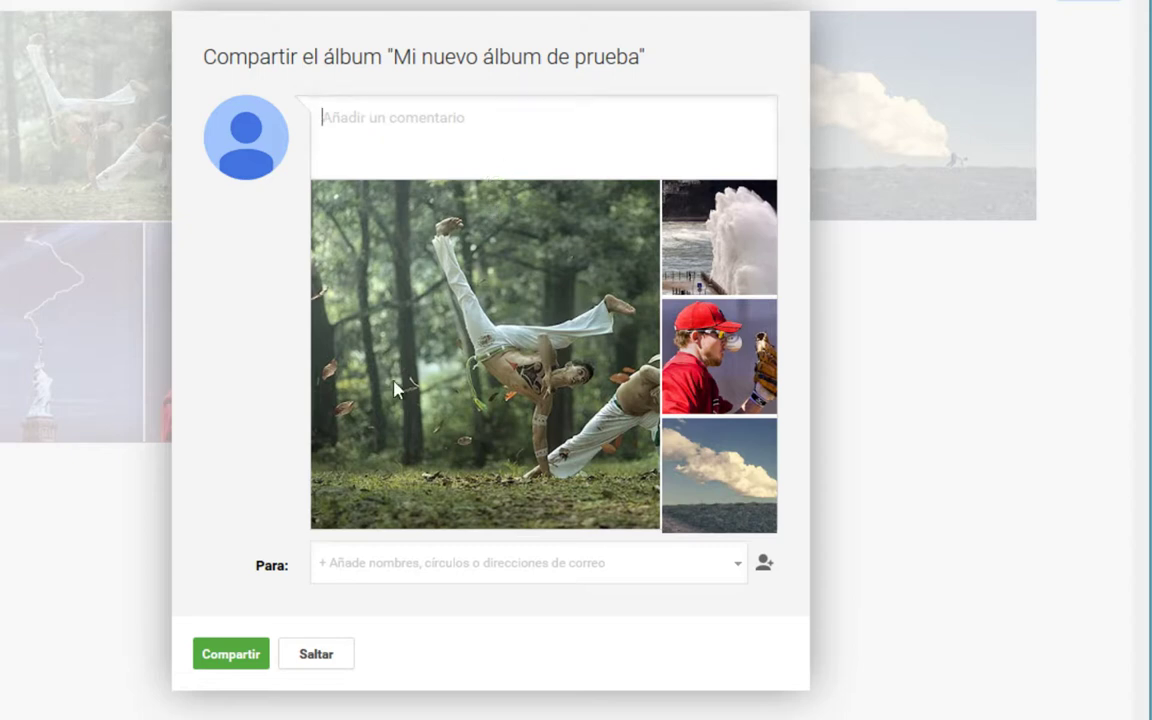
# - Share the new album with Público
pyautogui.click(345, 563)
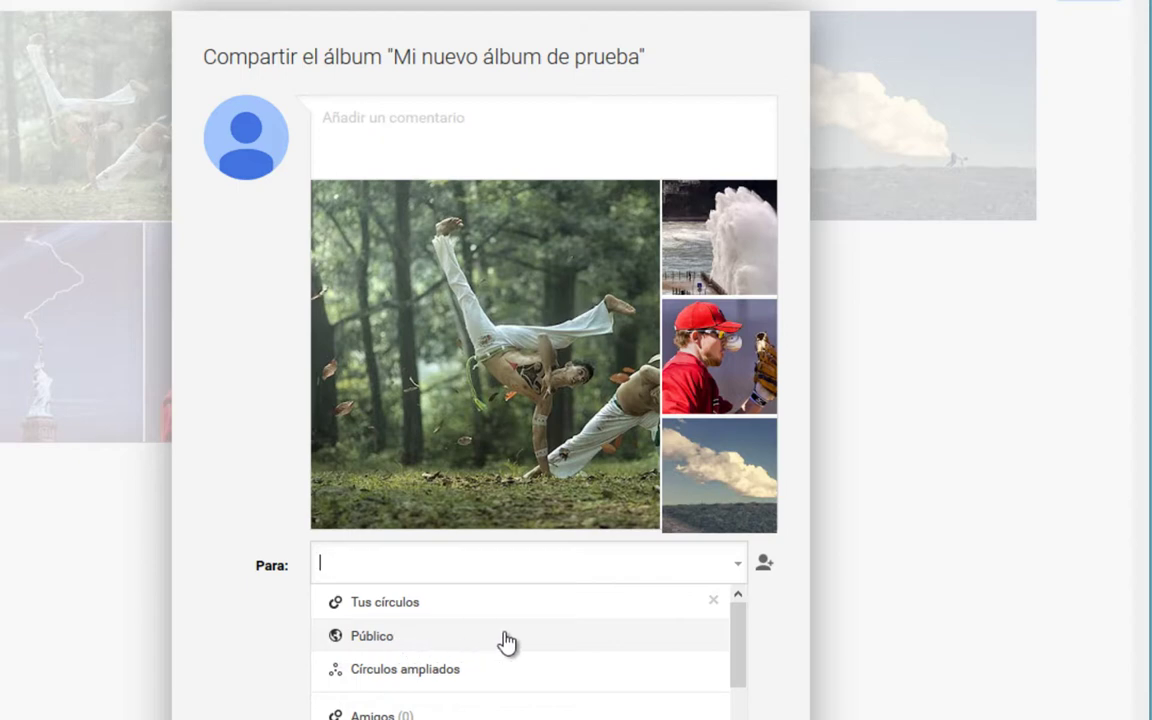
pyautogui.click(376, 637)
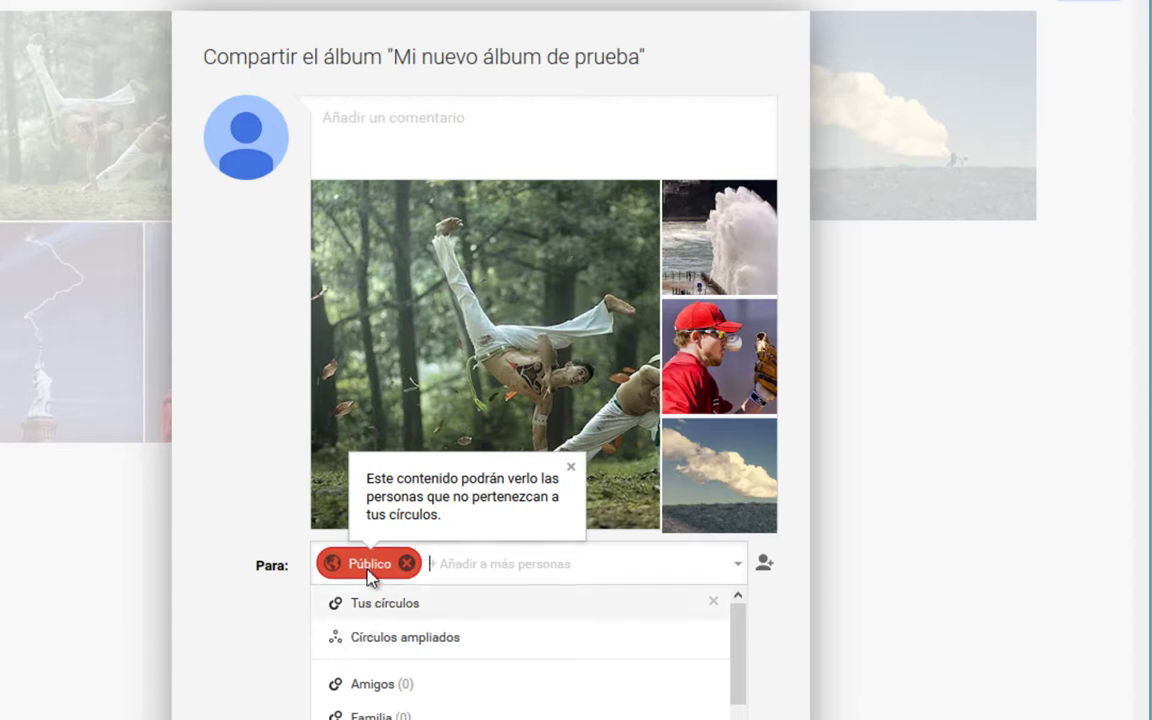
pyautogui.moveTo(352, 578)
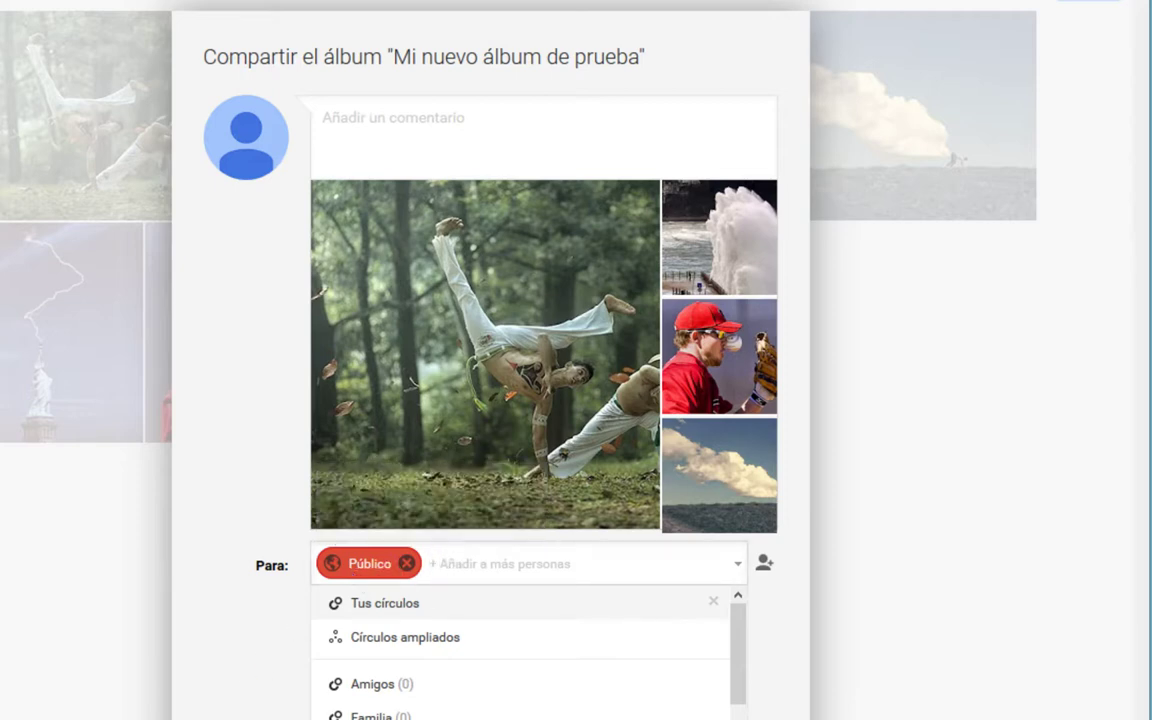
pyautogui.press('Return')
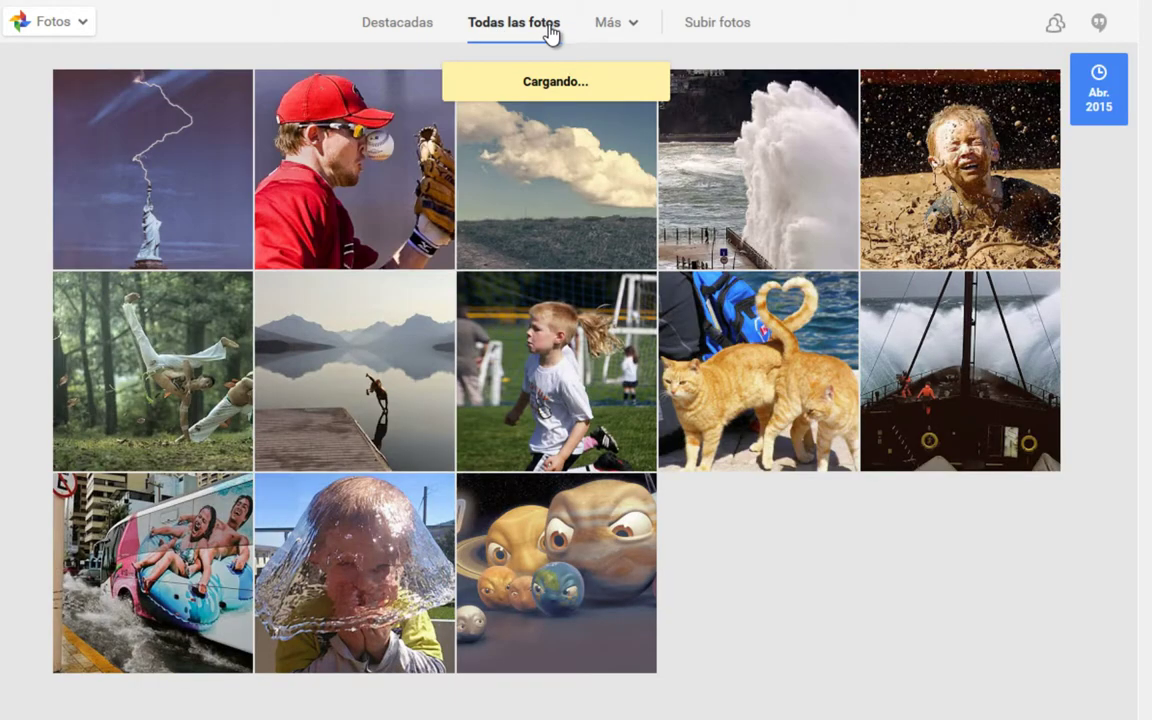
# - Open the cloud photo in the album Mi nuevo álbum de prueba and rotate it counterclockwise
pyautogui.click(620, 28)
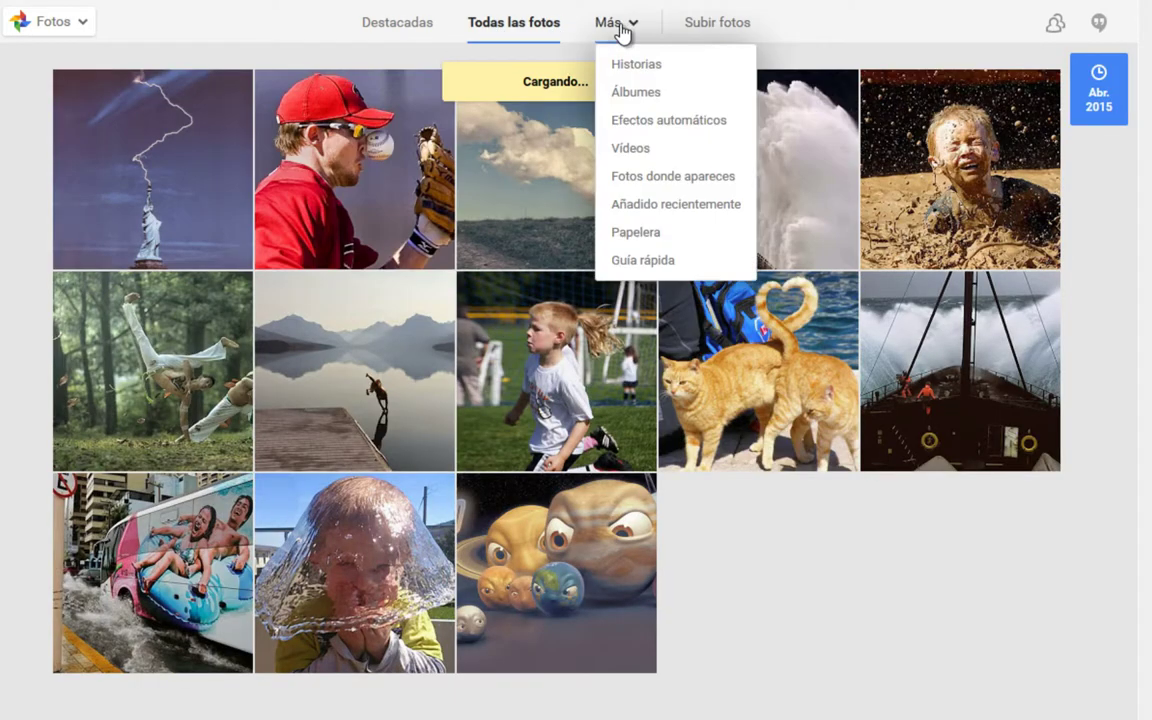
pyautogui.click(679, 100)
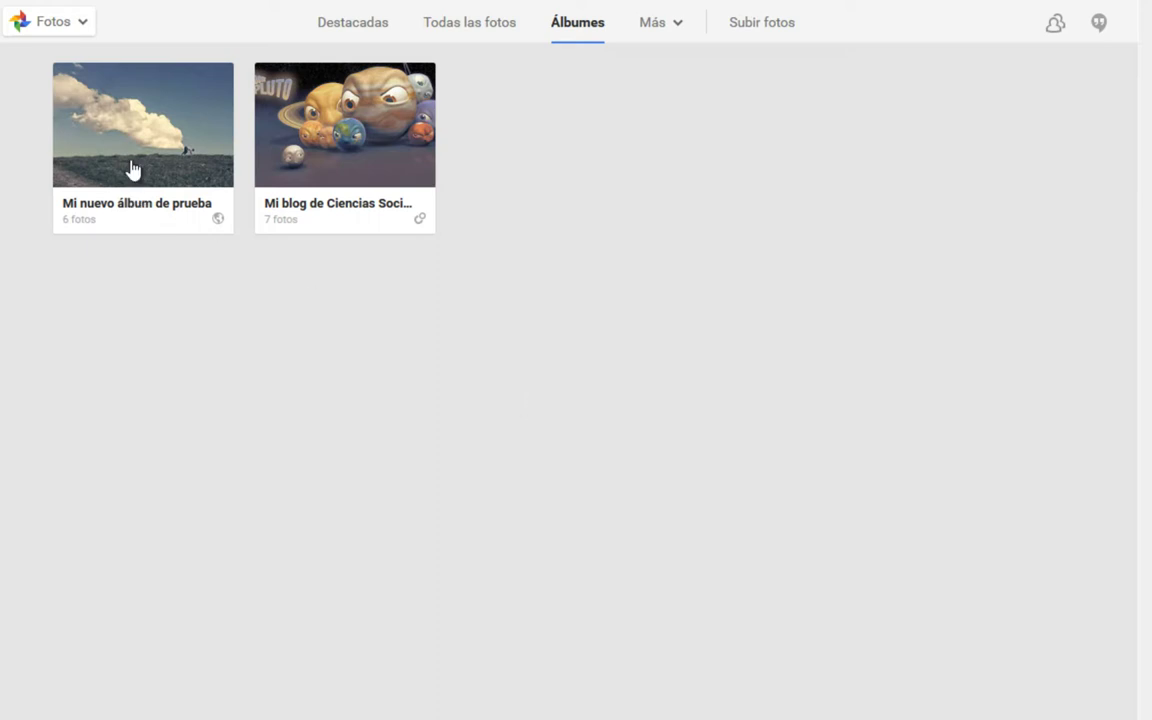
pyautogui.click(172, 120)
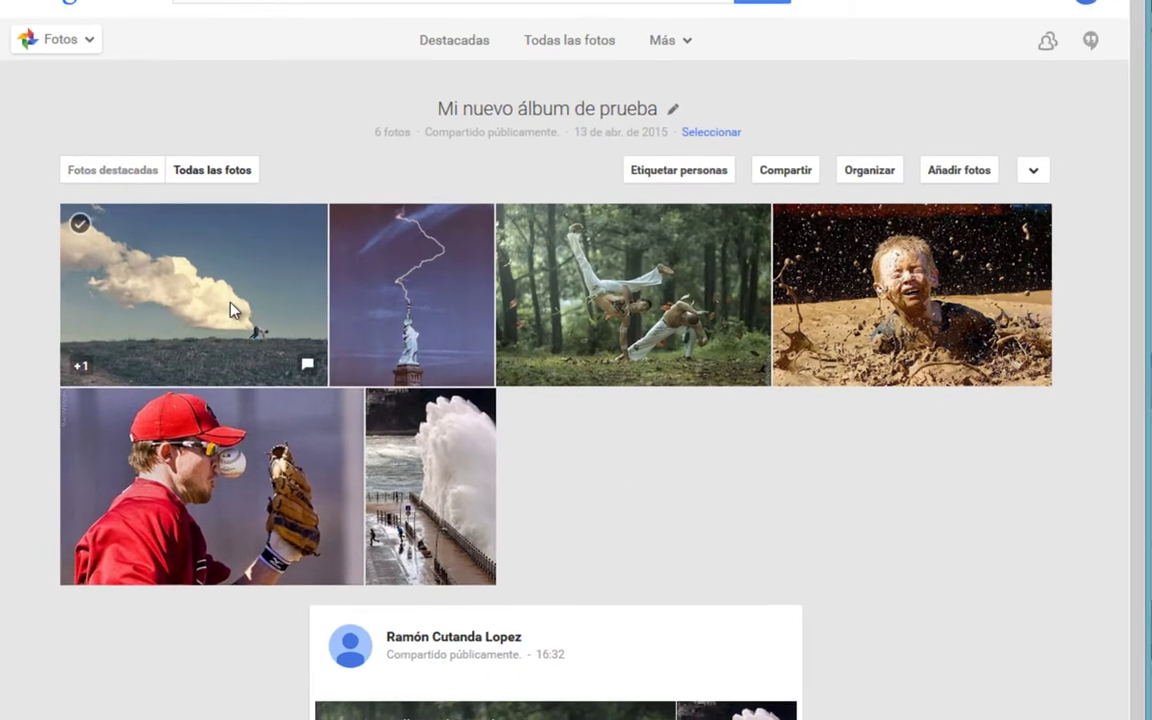
pyautogui.click(228, 298)
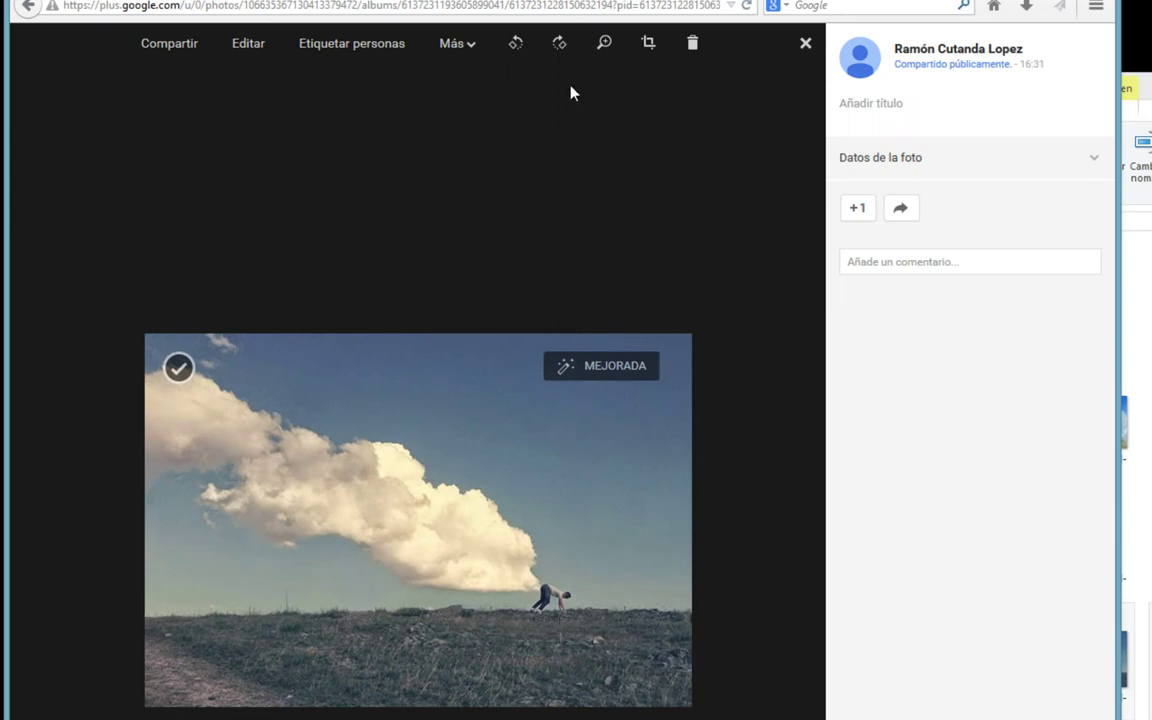
pyautogui.click(517, 44)
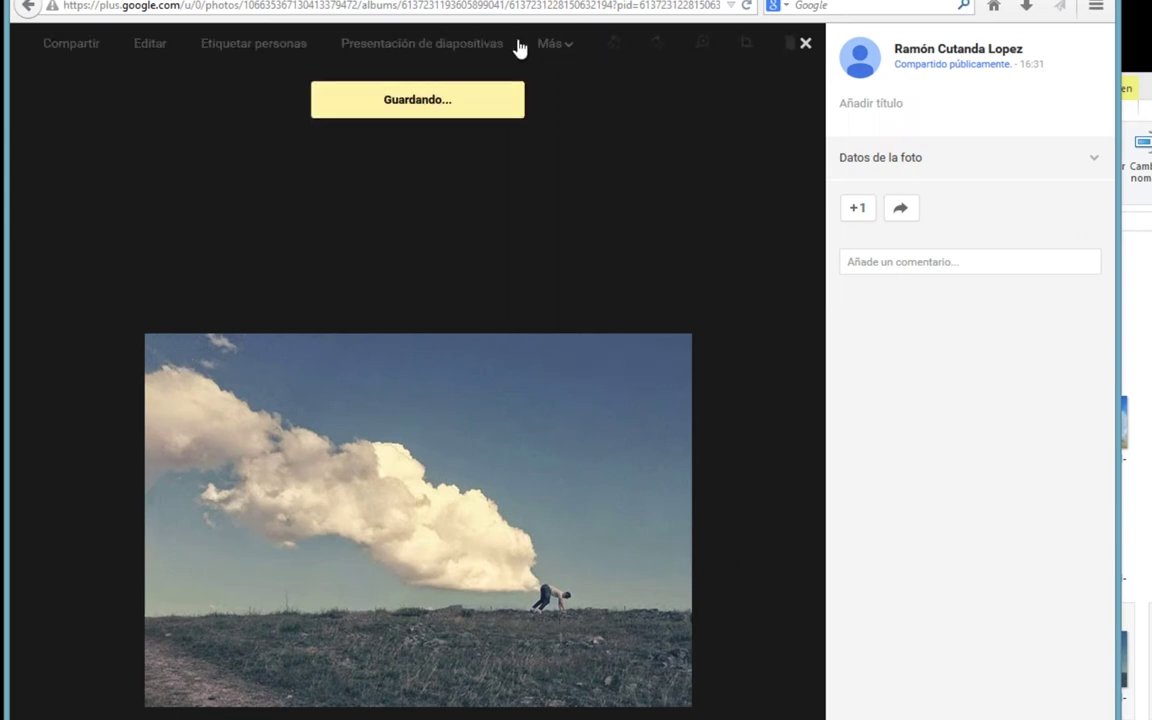
# - Rotate the cloud photo counterclockwise through a full turn until it is upright again
pyautogui.click(517, 45)
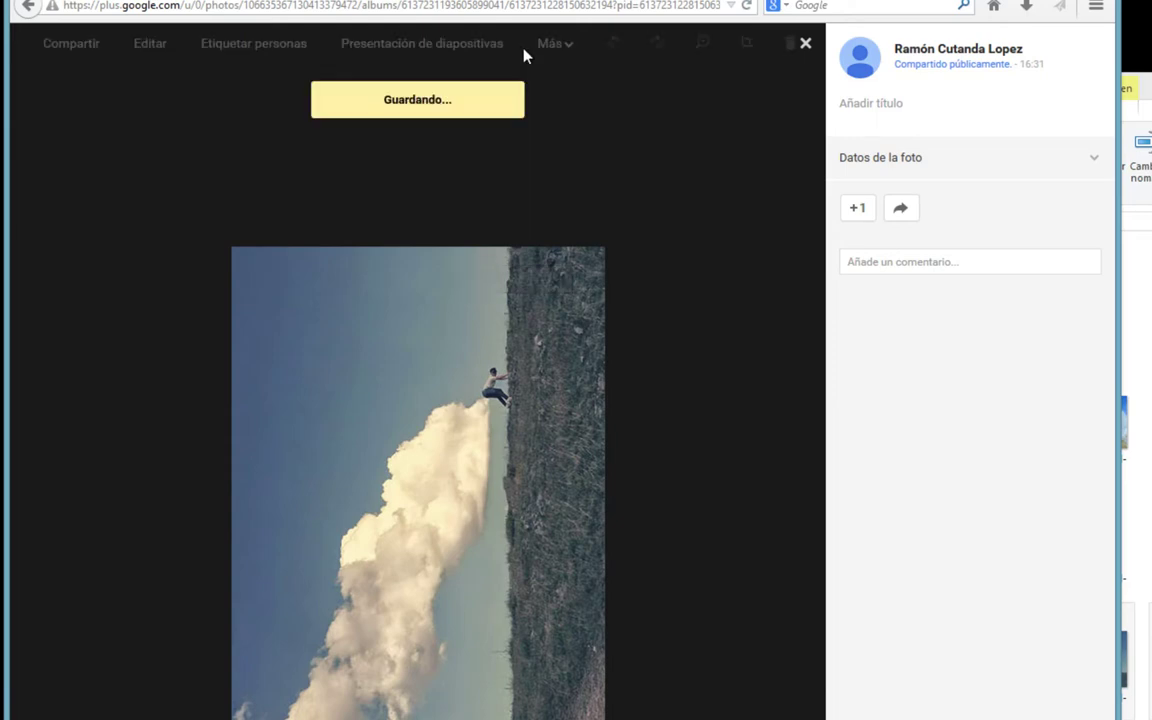
pyautogui.click(522, 46)
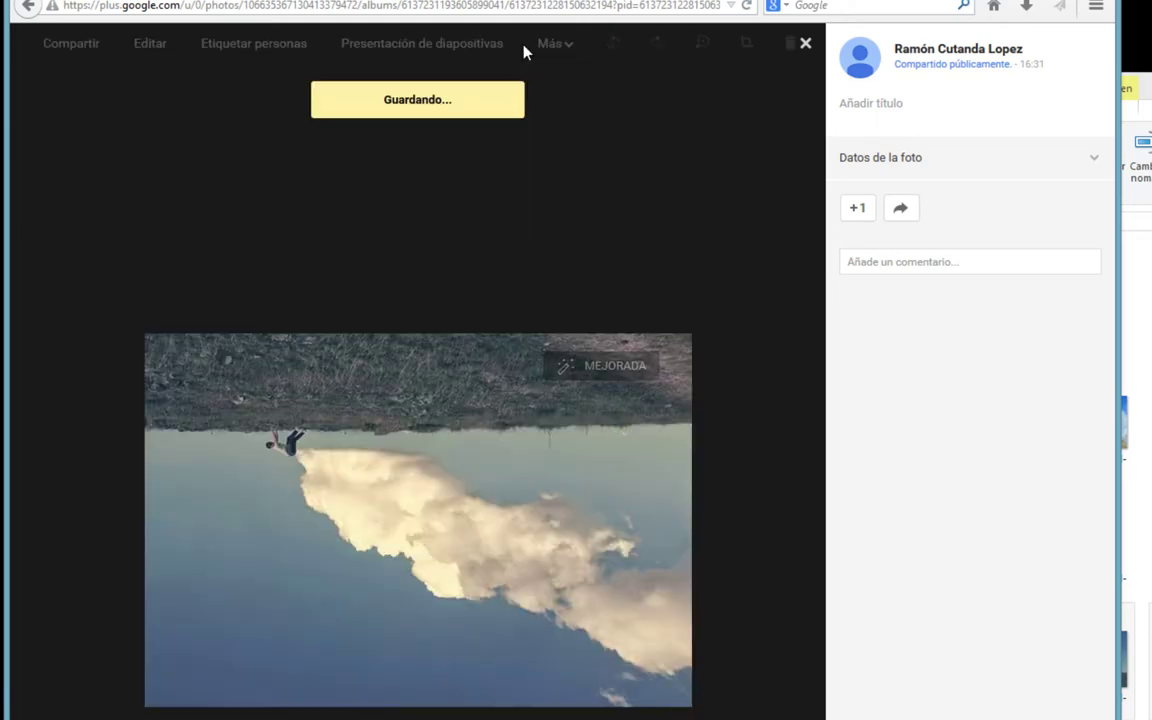
pyautogui.click(522, 46)
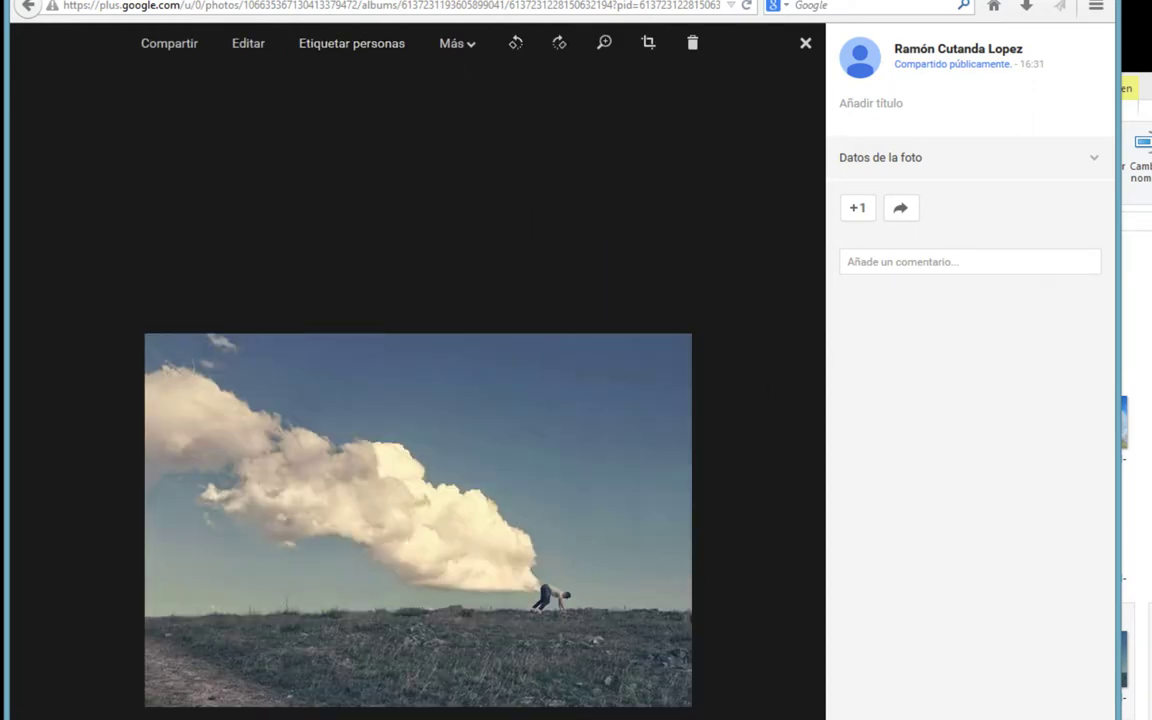
pyautogui.hotkey('alt', 'Tab')
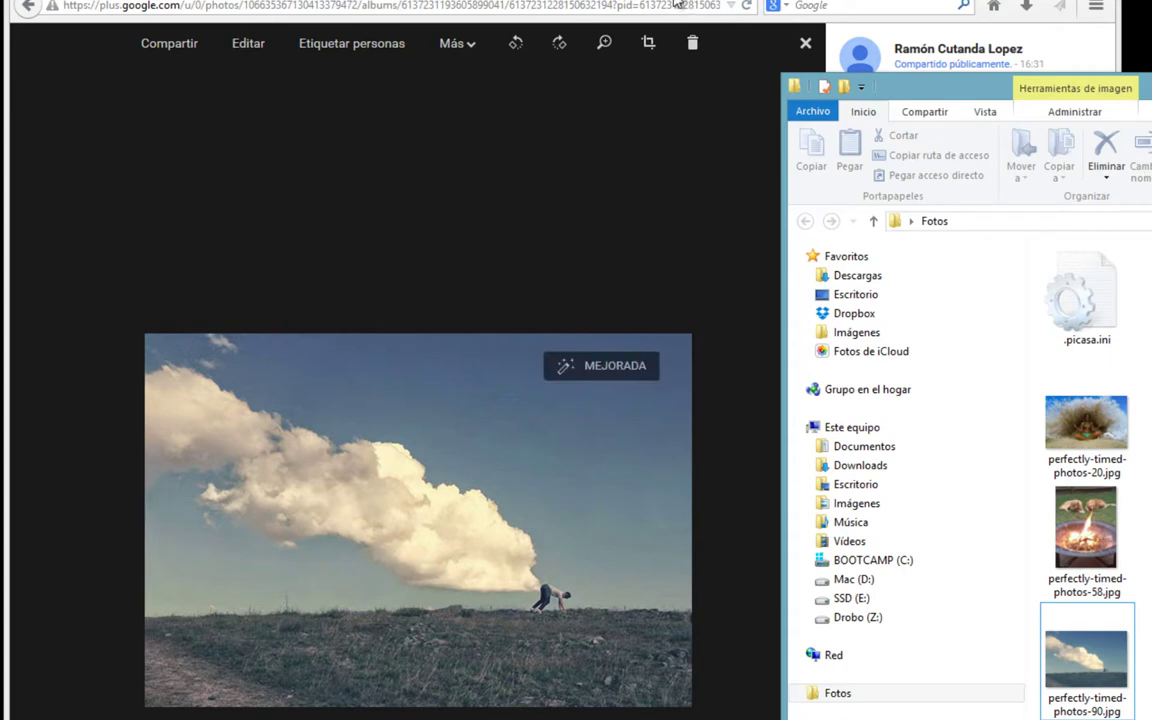
pyautogui.click(600, 500)
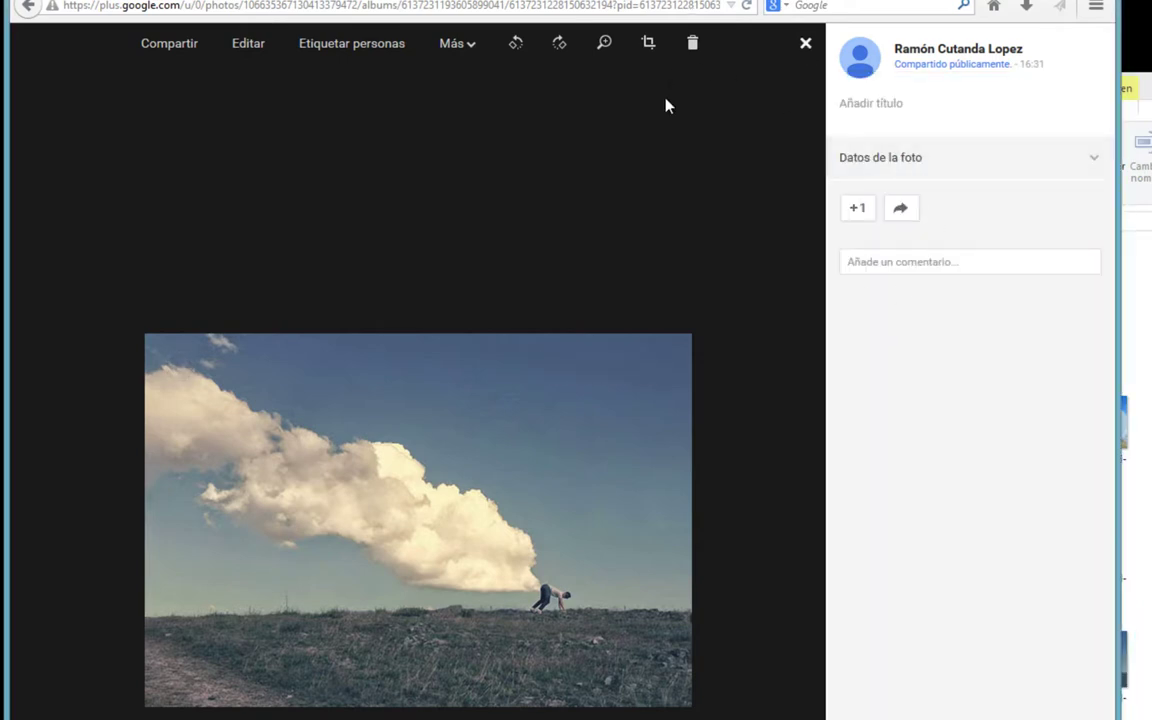
# - Open the baseball player photo in the same album and crop it tighter around the head, ball and glove
pyautogui.press('Escape')
pyautogui.click(875, 343)
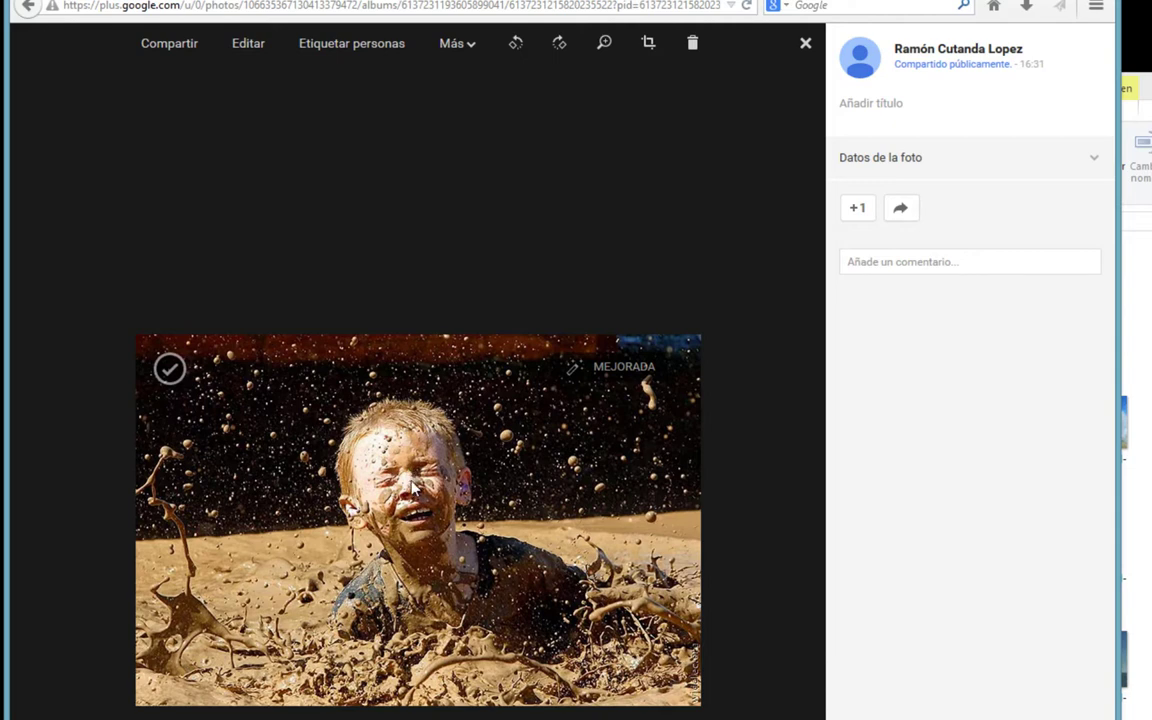
pyautogui.press('Right')
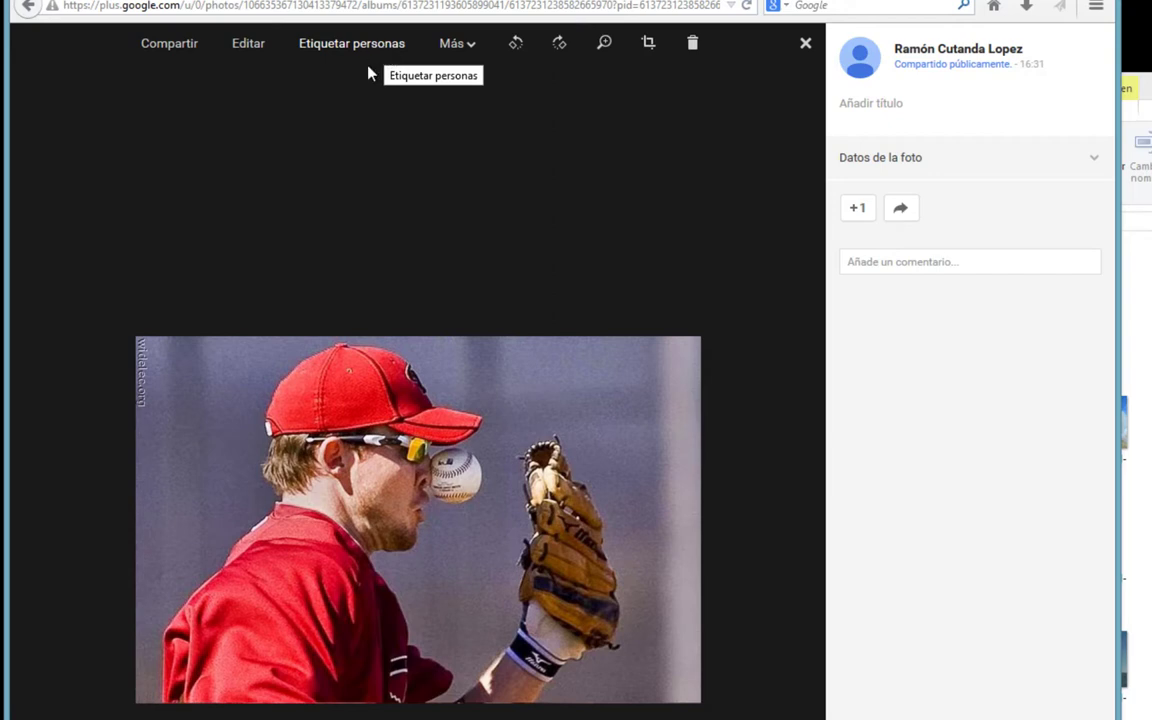
pyautogui.click(648, 45)
pyautogui.moveTo(285, 597); pyautogui.dragTo(380, 532)
pyautogui.click(975, 44)
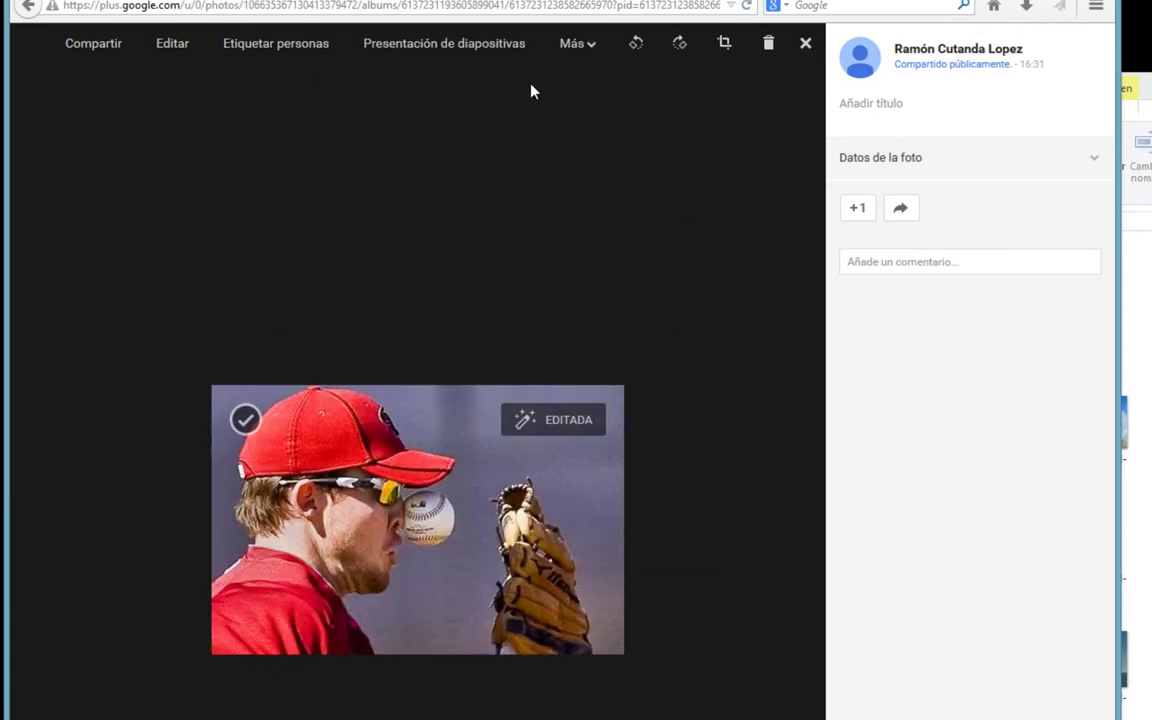
# - Page through the album's remaining photos to the end and dismiss the album suggestions
pyautogui.click(570, 46)
pyautogui.click(687, 386)
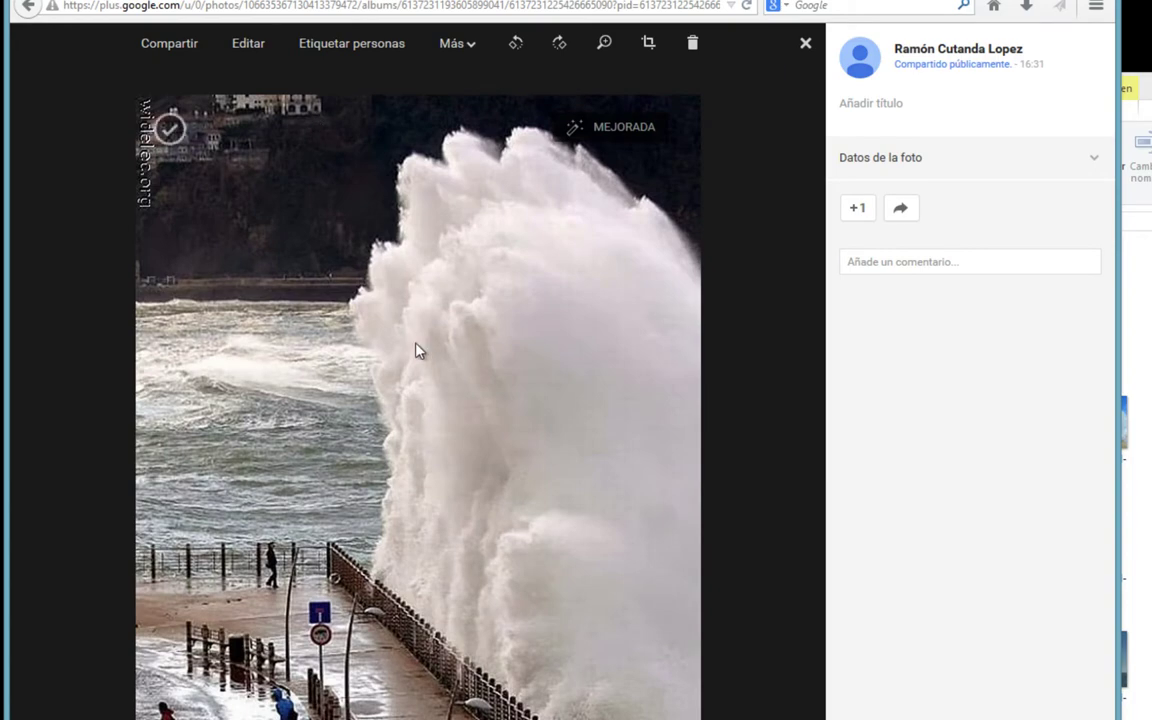
pyautogui.click(558, 461)
pyautogui.click(540, 473)
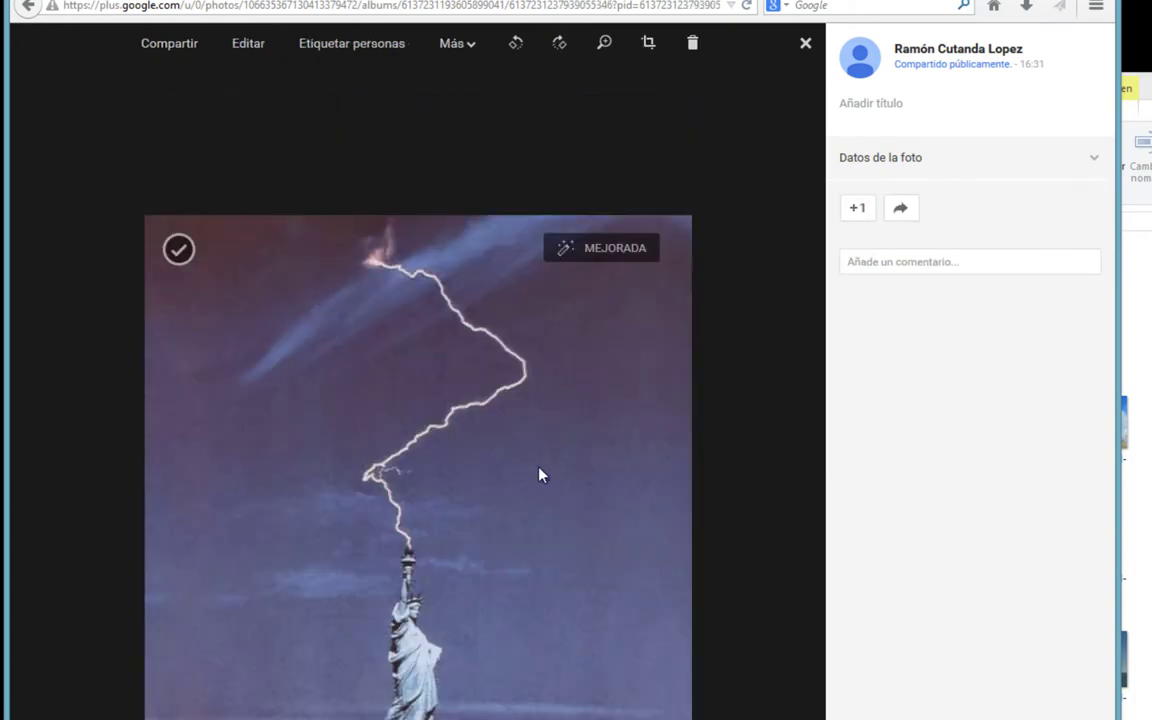
pyautogui.click(565, 627)
pyautogui.click(562, 632)
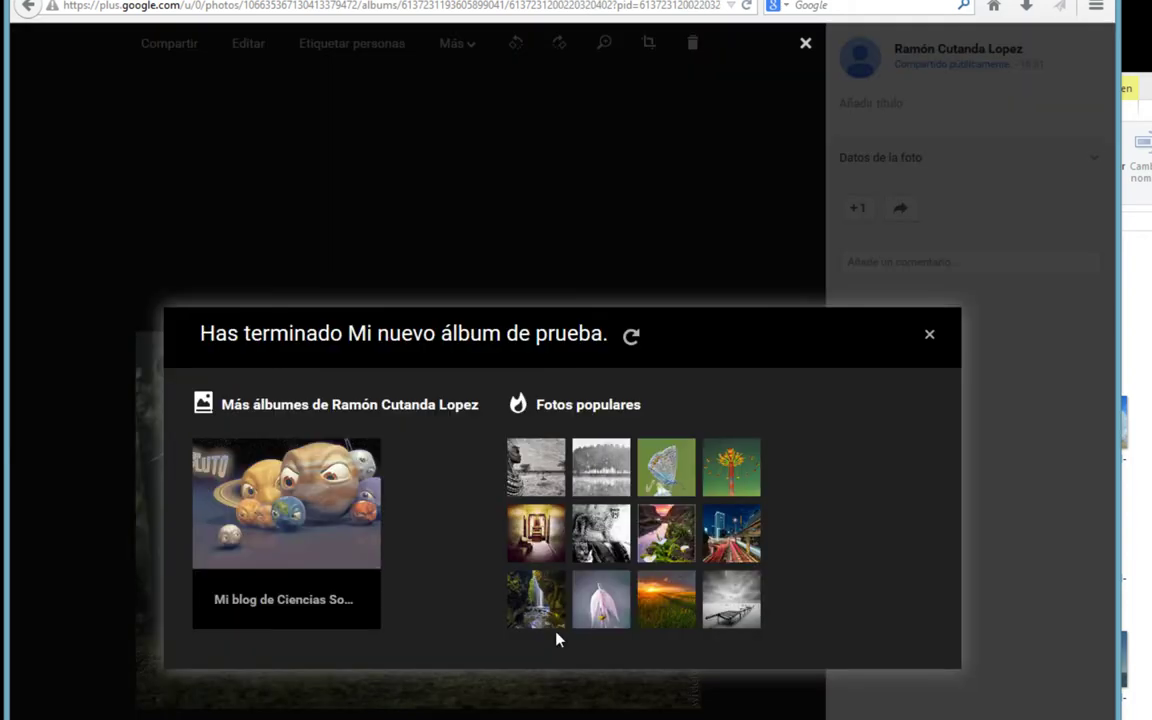
pyautogui.click(929, 336)
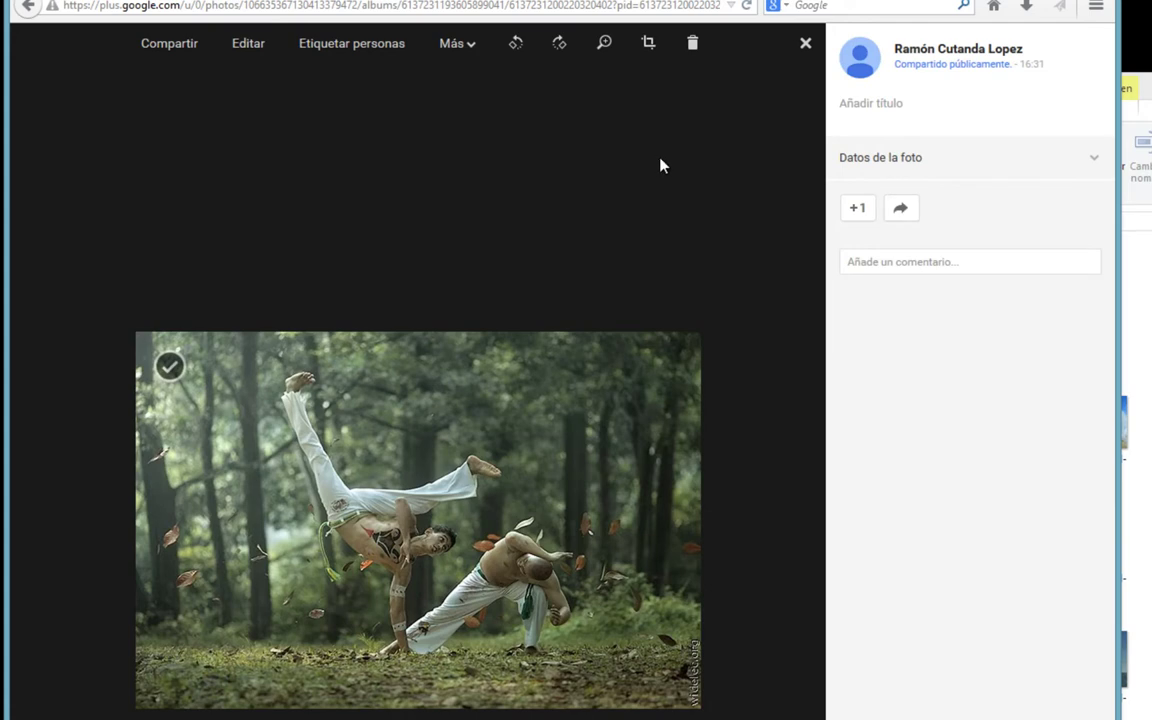
# - Close the photo of the two capoeira fighters and open the list of all albums
pyautogui.click(453, 43)
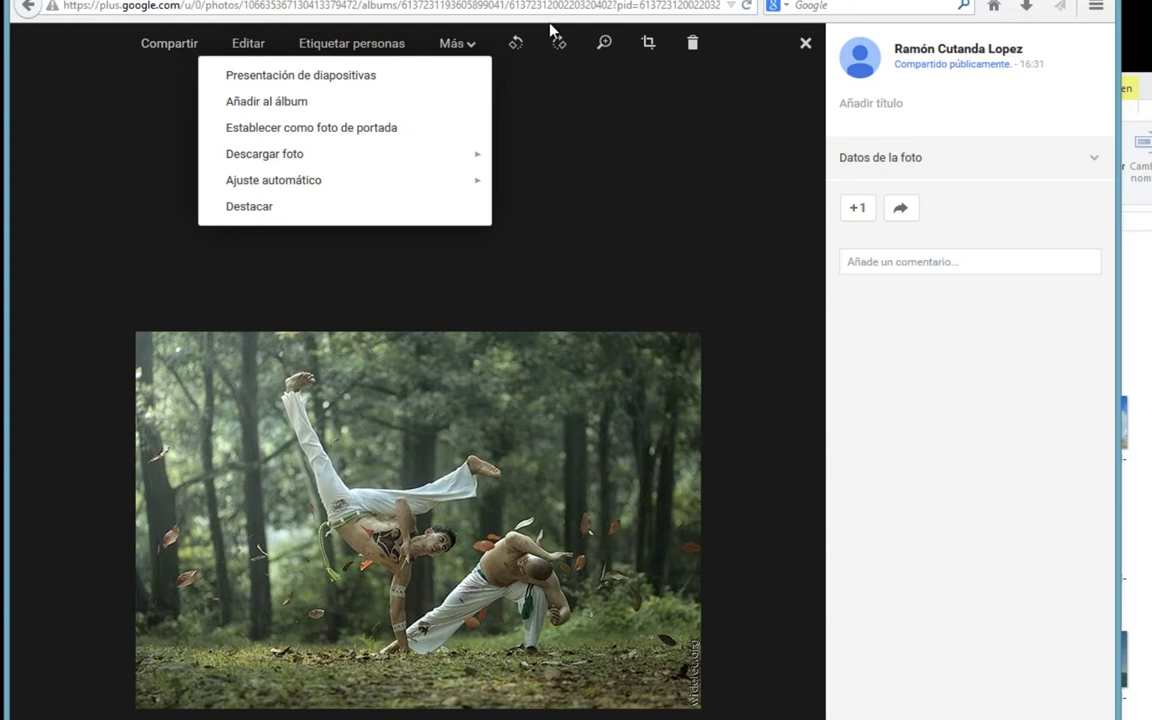
pyautogui.click(805, 43)
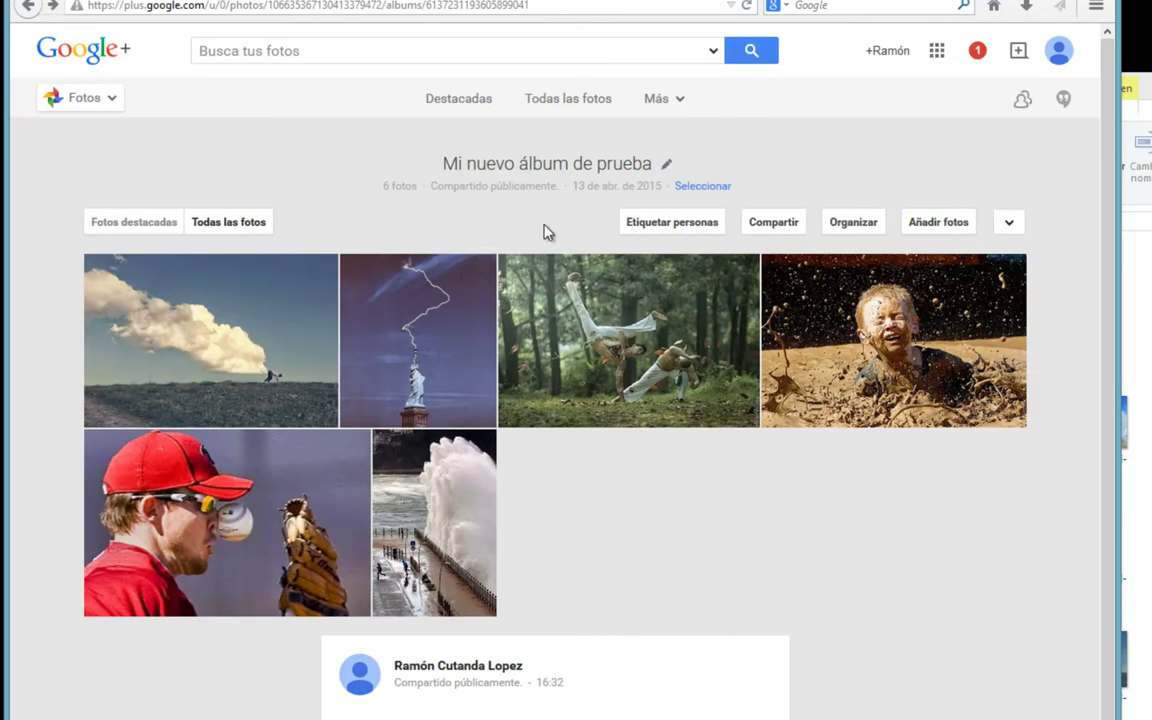
pyautogui.click(663, 106)
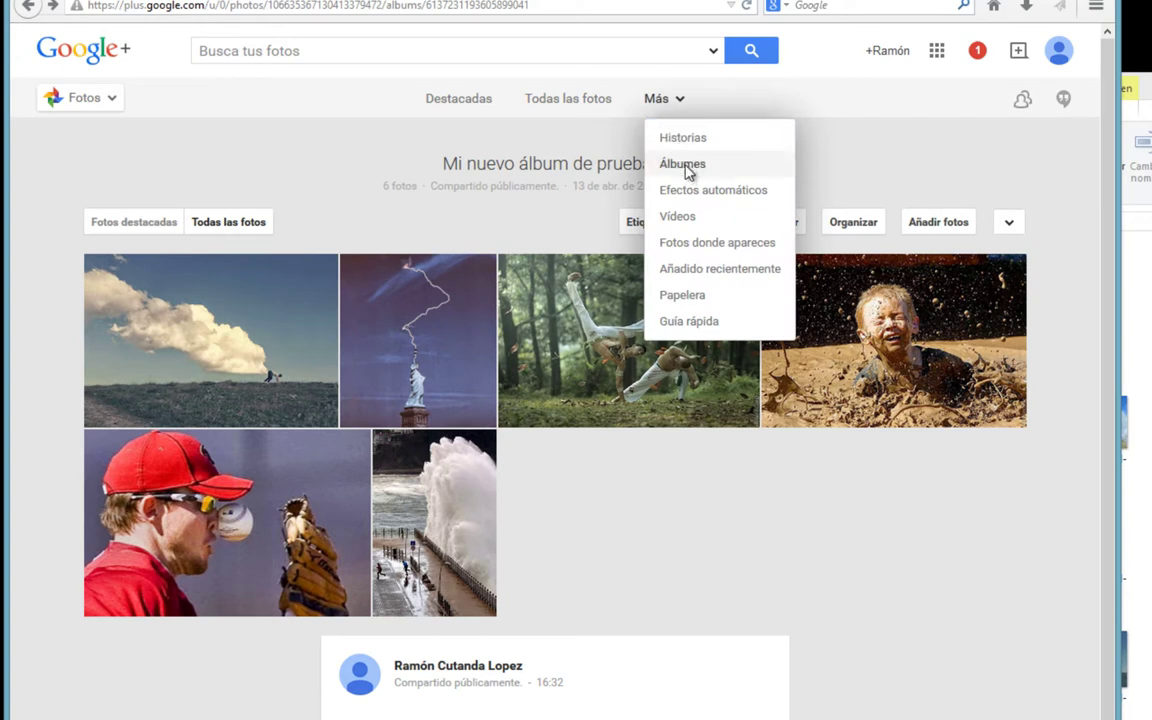
pyautogui.click(685, 166)
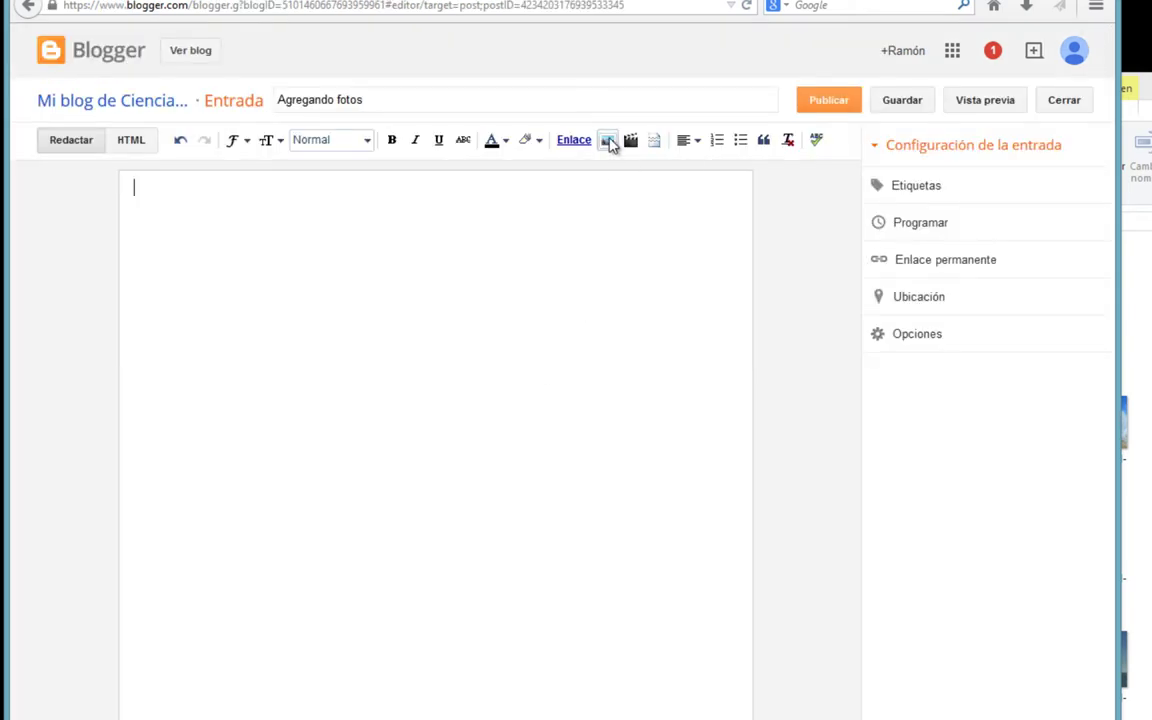
# - In the Blogger post Agregando fotos, insert all the photos of Mi nuevo álbum de prueba from the Picasa web albums
pyautogui.click(607, 140)
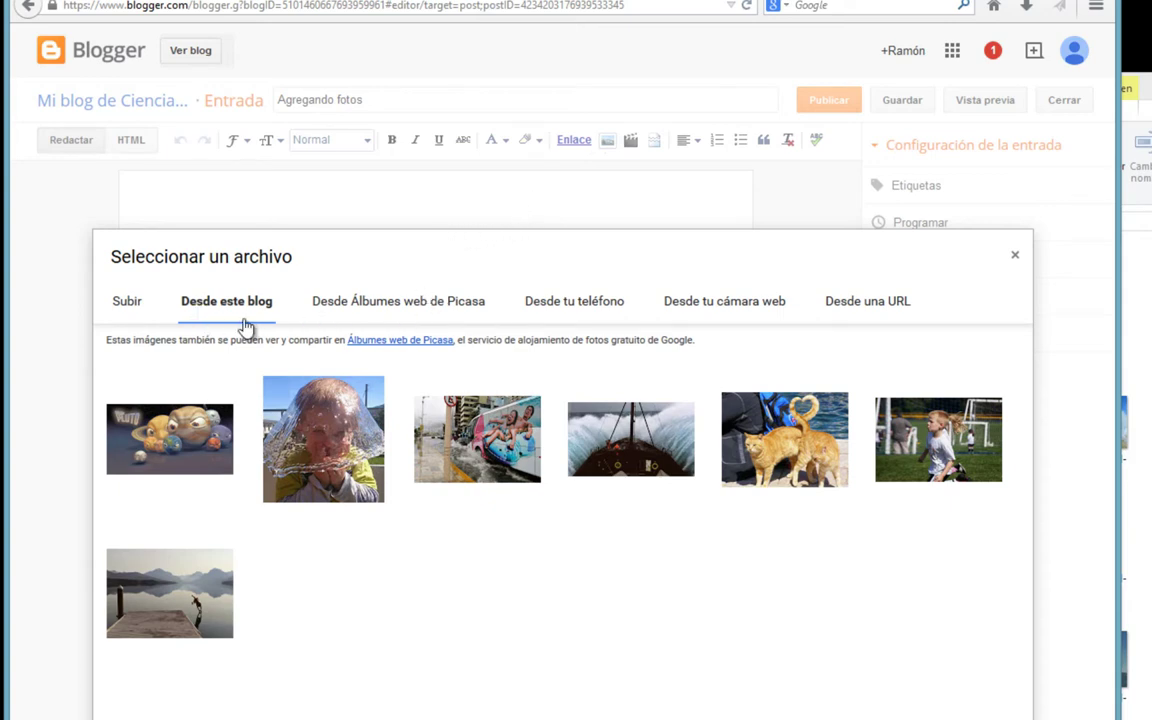
pyautogui.click(437, 308)
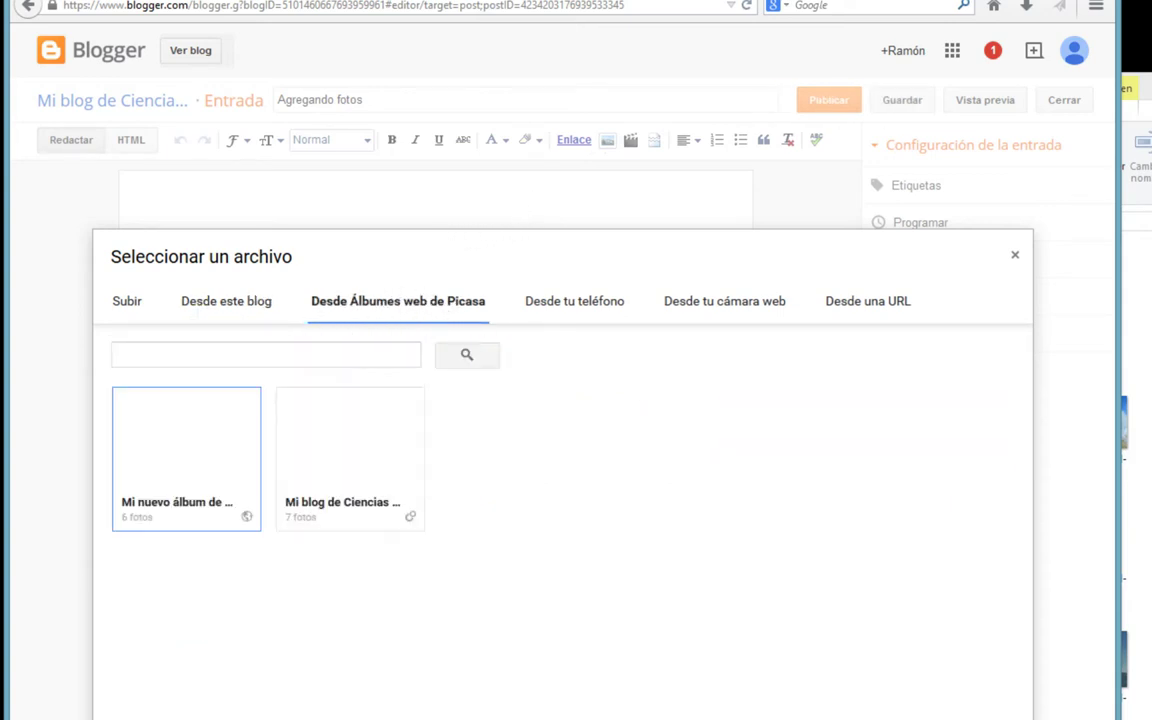
pyautogui.click(200, 443)
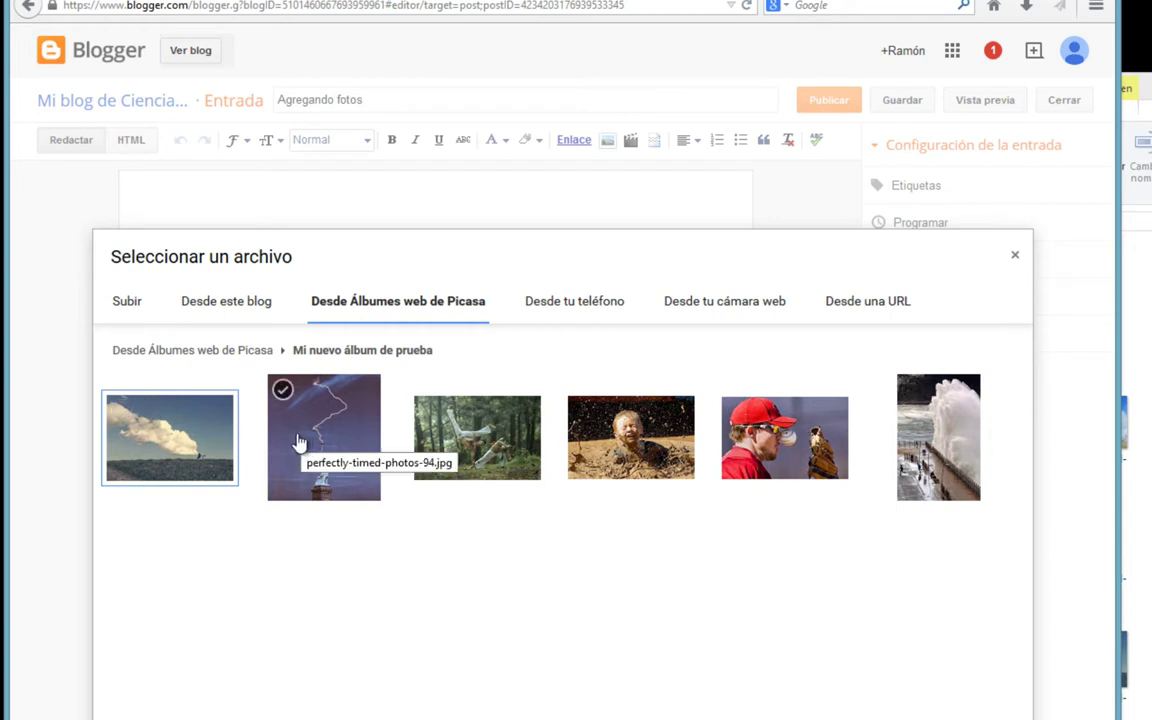
pyautogui.click(185, 443)
pyautogui.keyDown('ctrl'); pyautogui.click(324, 443); pyautogui.keyUp('ctrl')
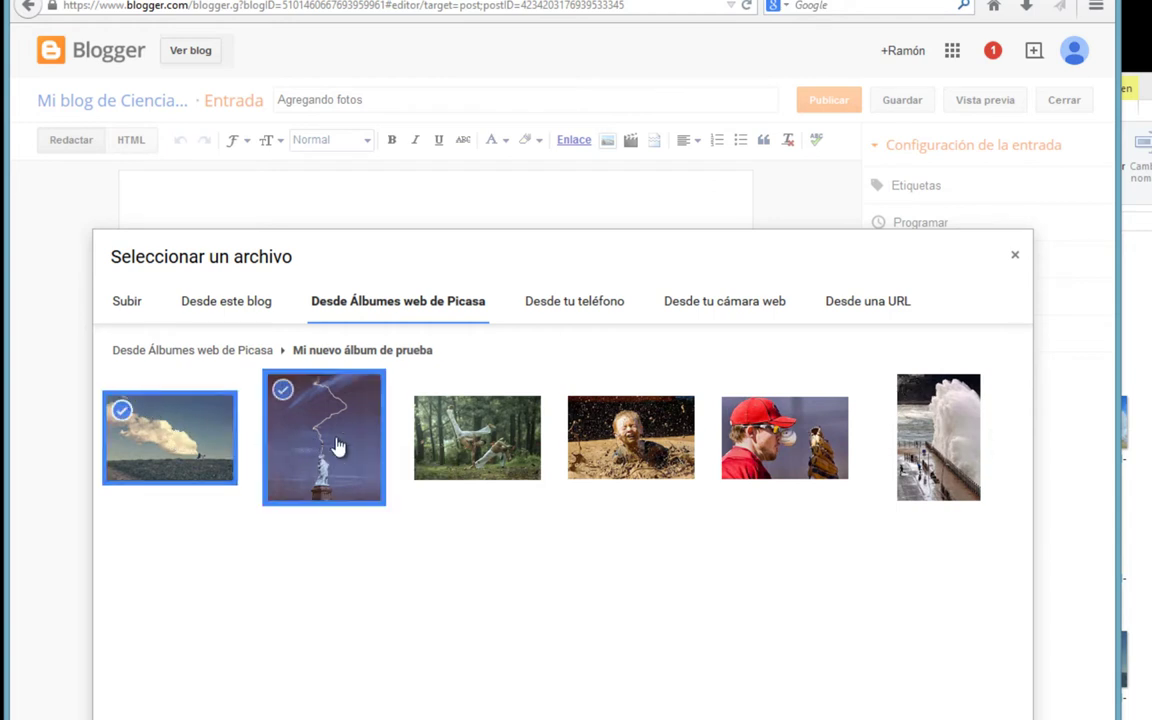
pyautogui.keyDown('ctrl'); pyautogui.click(477, 443); pyautogui.keyUp('ctrl')
pyautogui.click(600, 443)
pyautogui.click(784, 443)
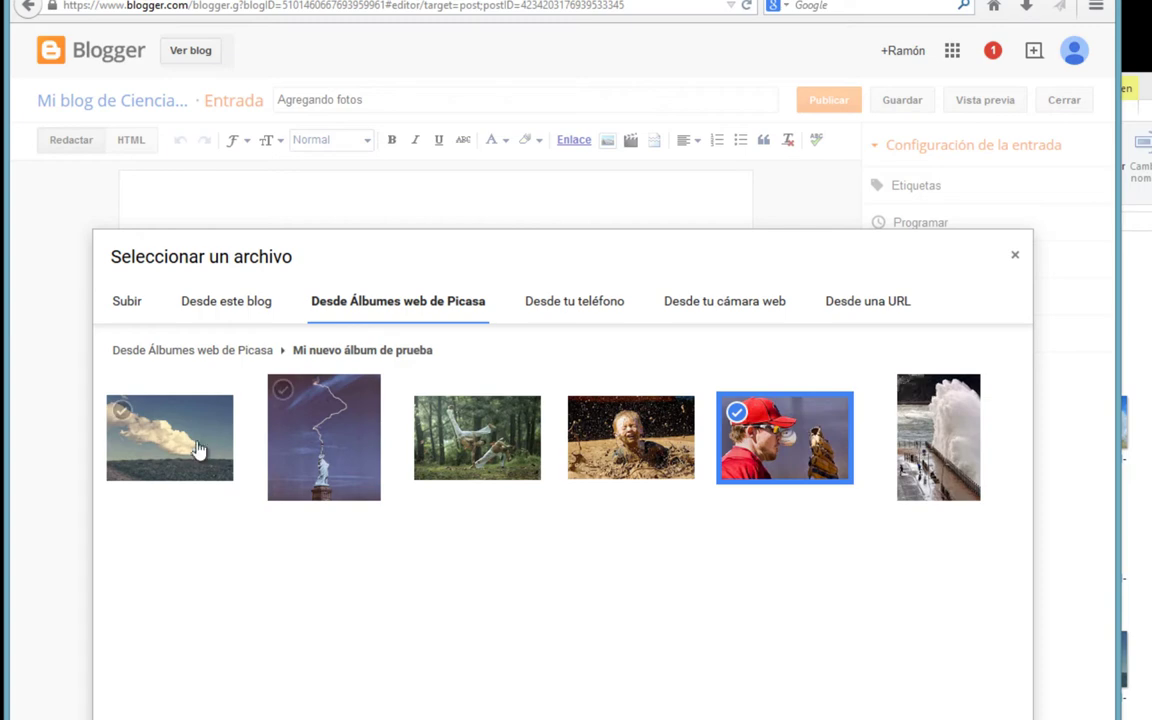
pyautogui.hotkey('ctrl', 'a')
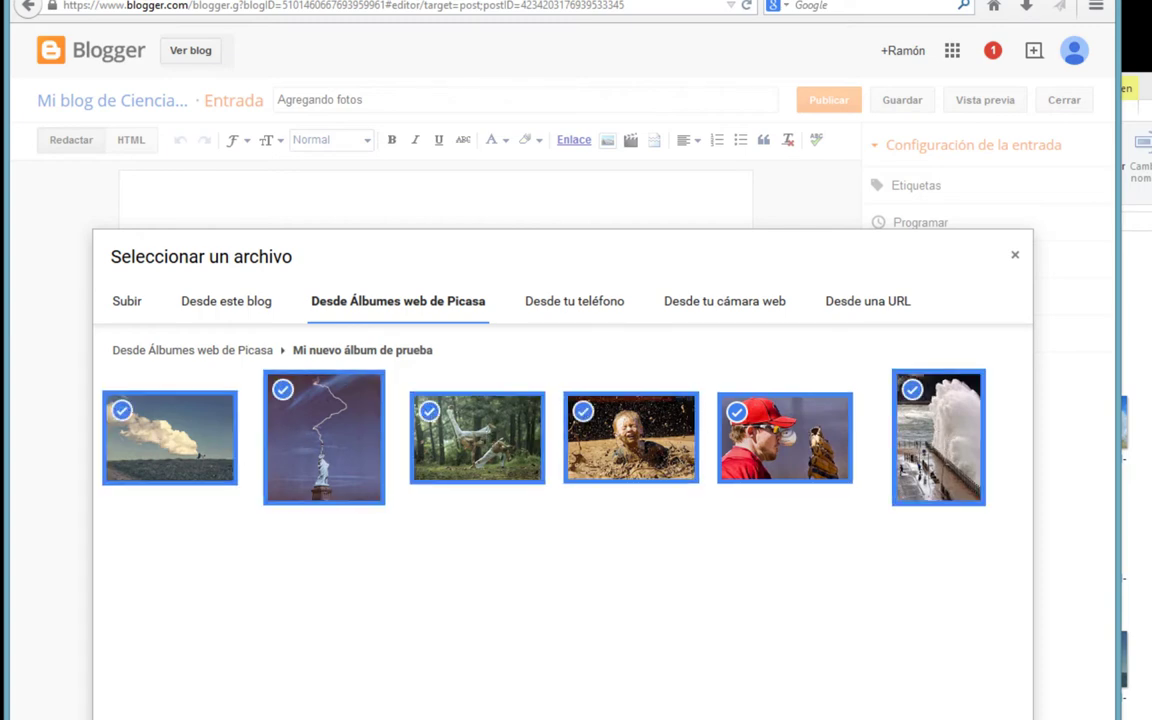
pyautogui.press('Return')
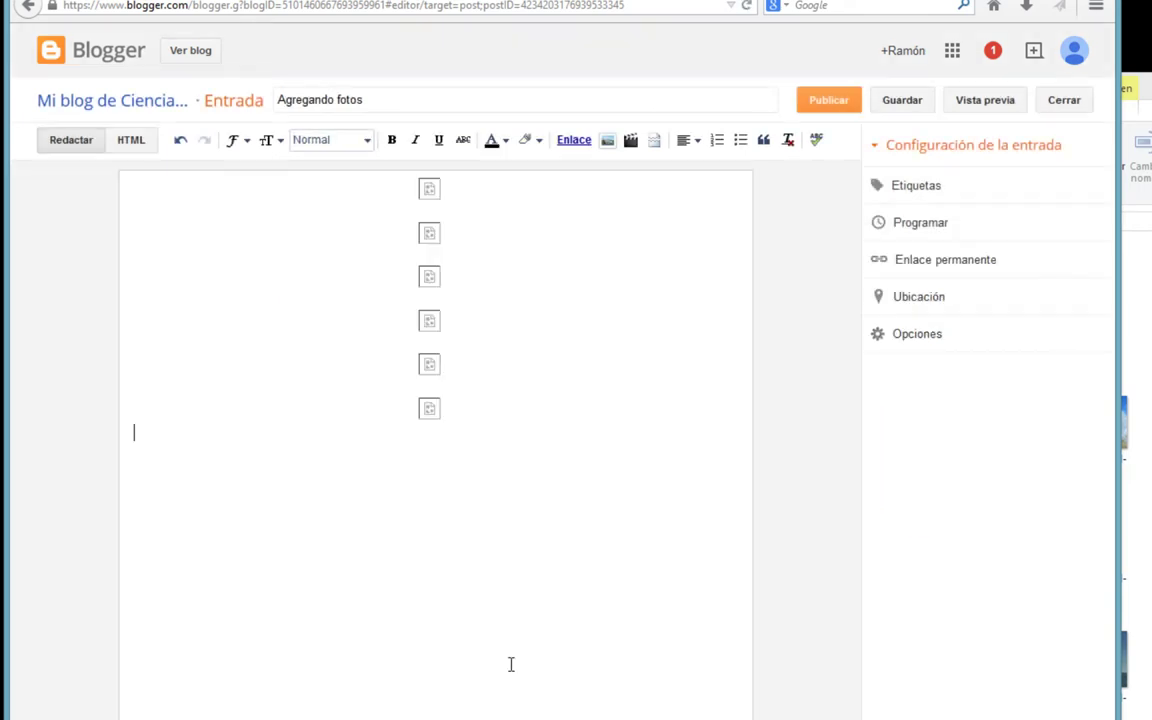
# - Delete all the inserted photos from the post body
pyautogui.hotkey('ctrl', 'a')
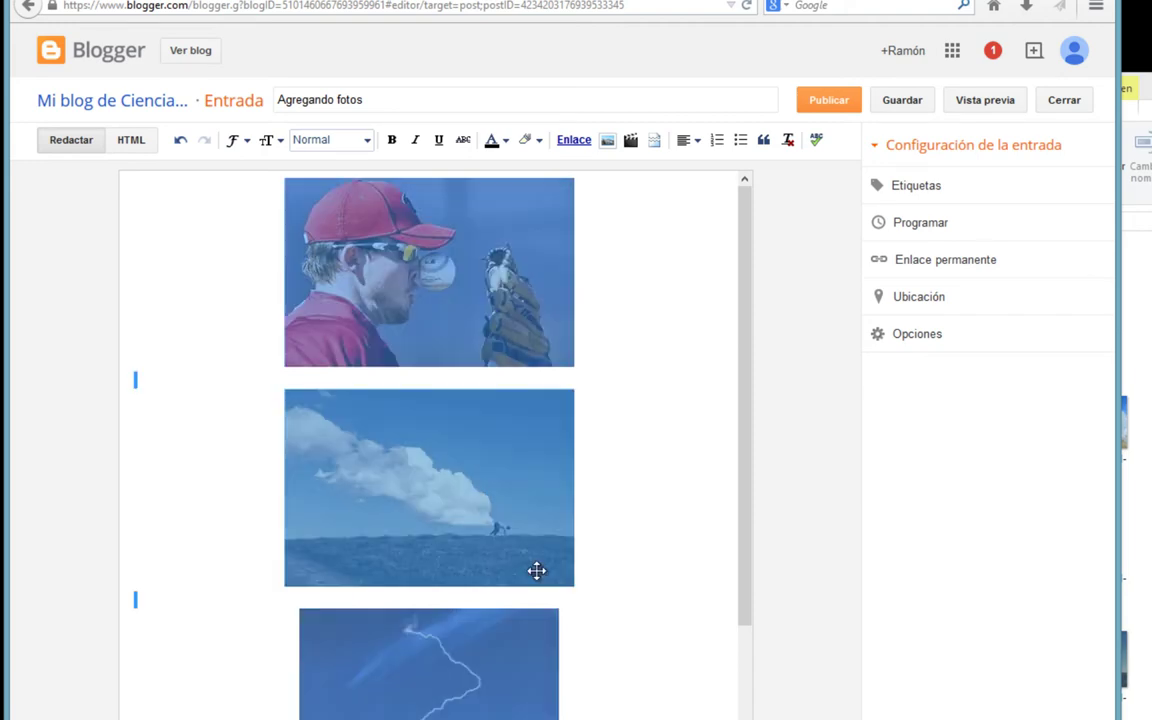
pyautogui.press('Delete')
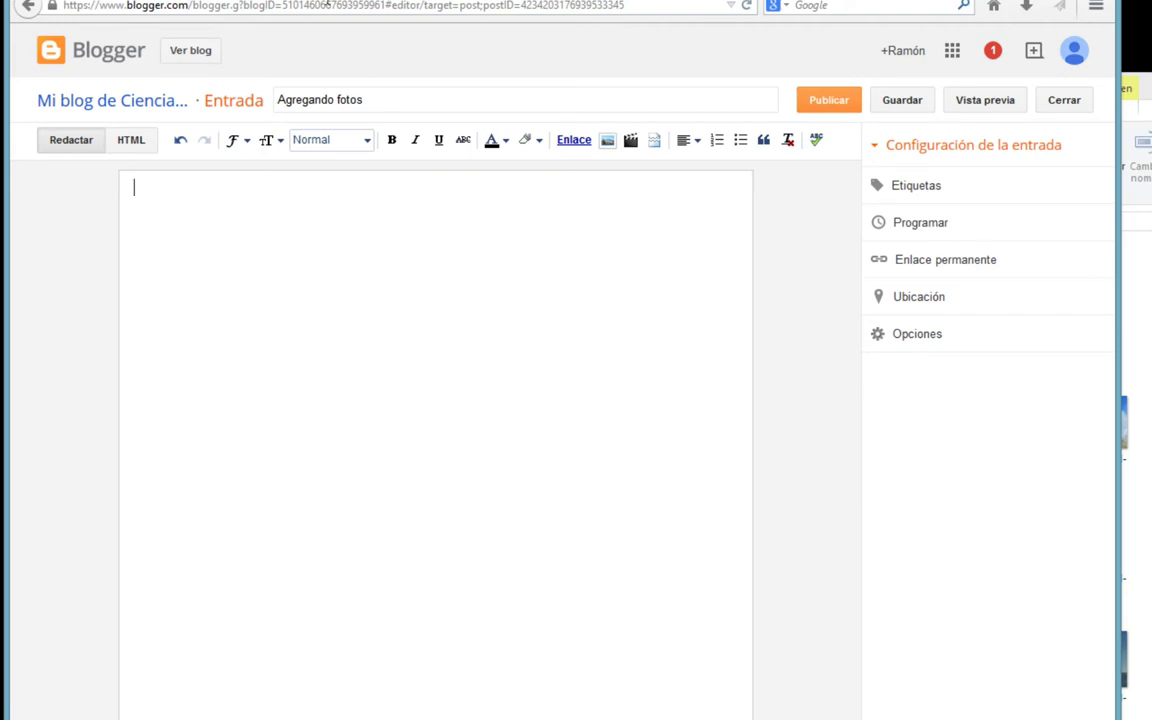
# - Switch to the Google+ albums page and copy the link address of Mi nuevo álbum de prueba
pyautogui.click(327, 3)
pyautogui.rightClick(145, 217)
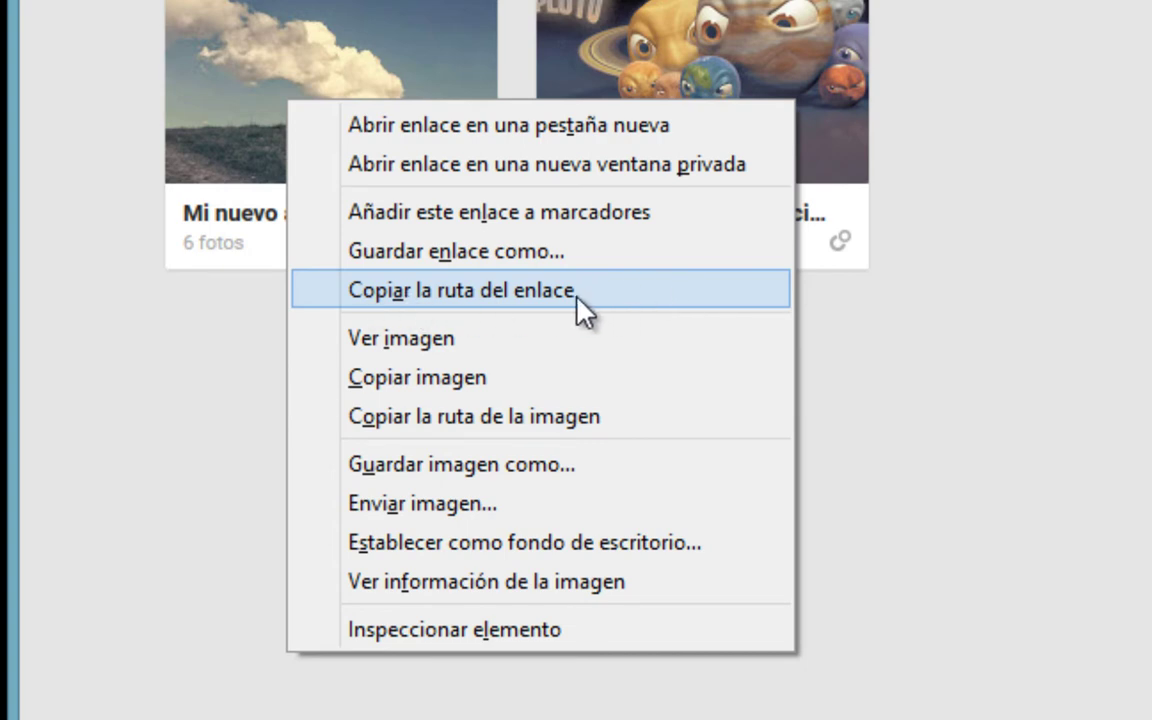
pyautogui.click(457, 290)
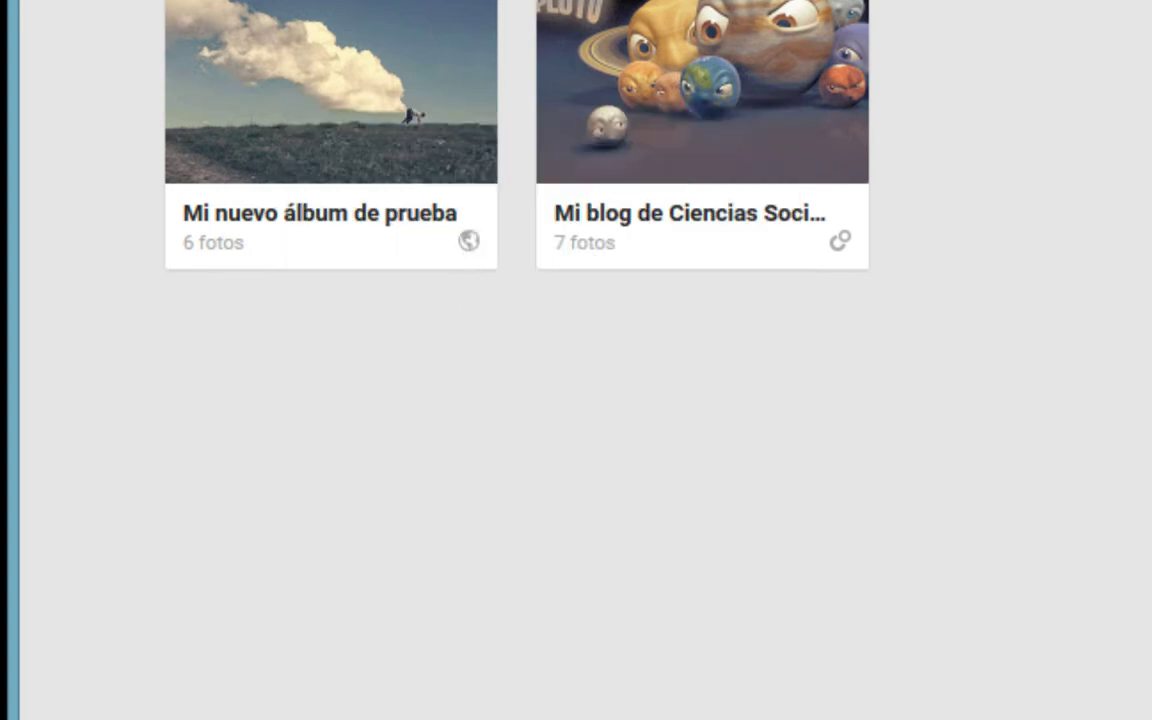
# - In the Blogger post, write "En el siguiente podéis ver mi álbum de prueba. ¡Espero que os guste!" and paste the album link below it
pyautogui.hotkey('alt', 'Tab')
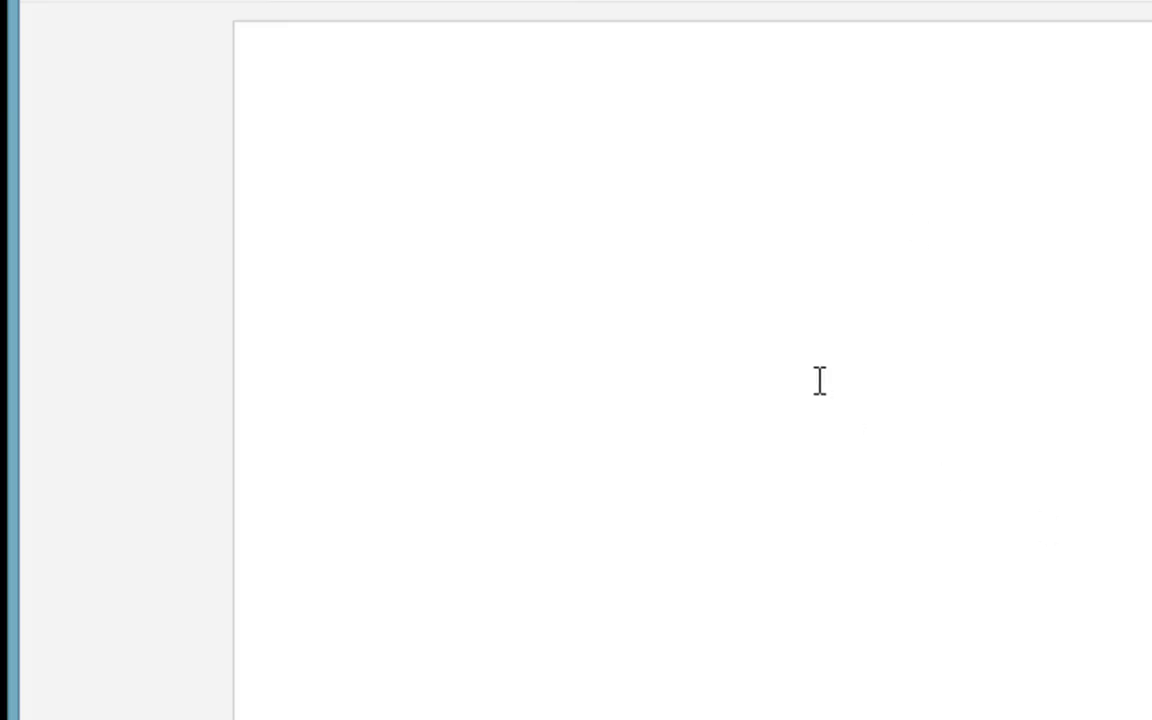
pyautogui.write('En el ')
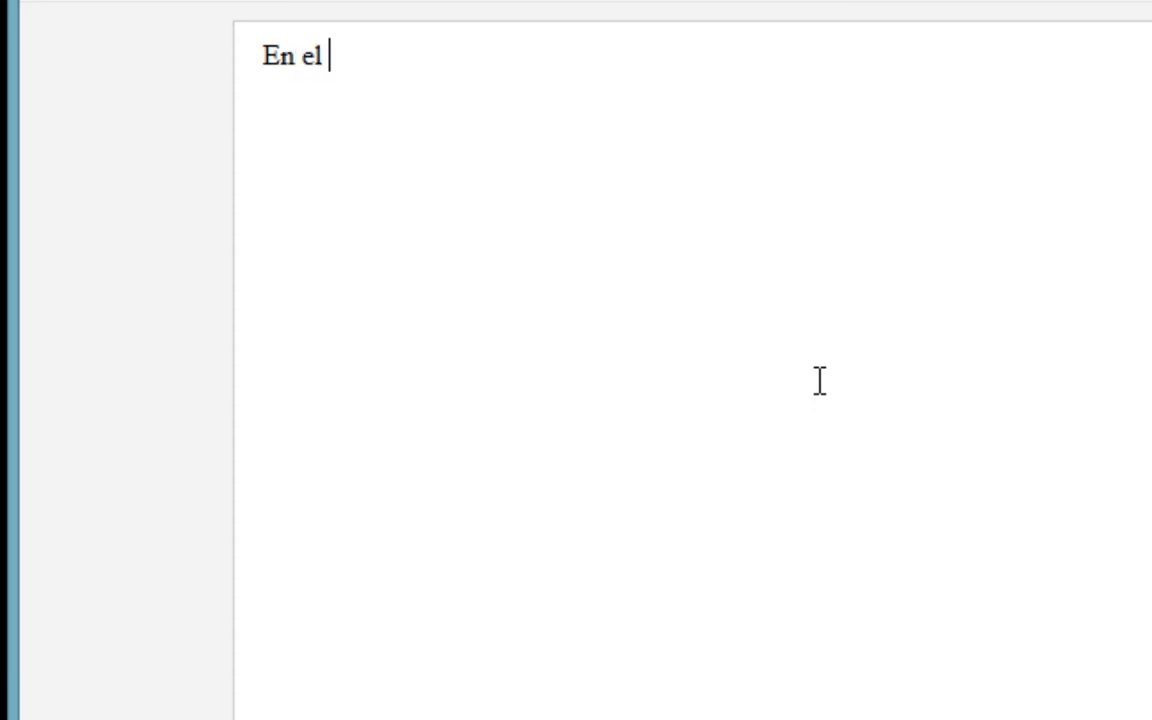
pyautogui.write('siguiente podé')
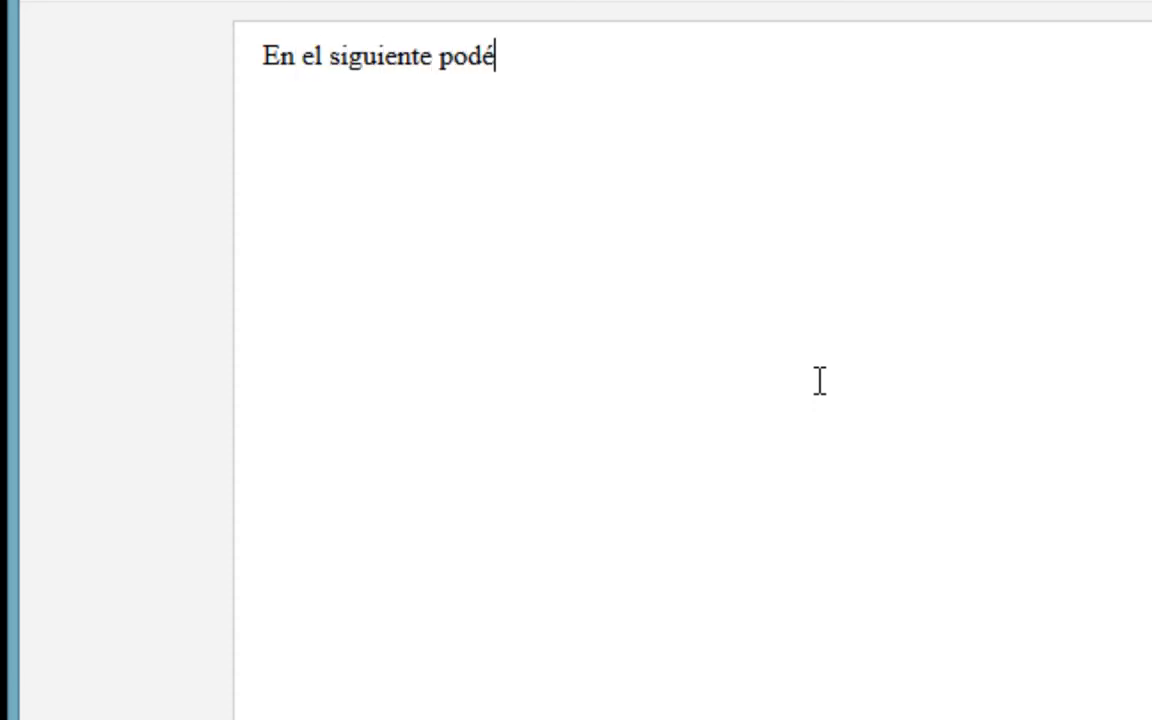
pyautogui.write('is ver mi álbu')
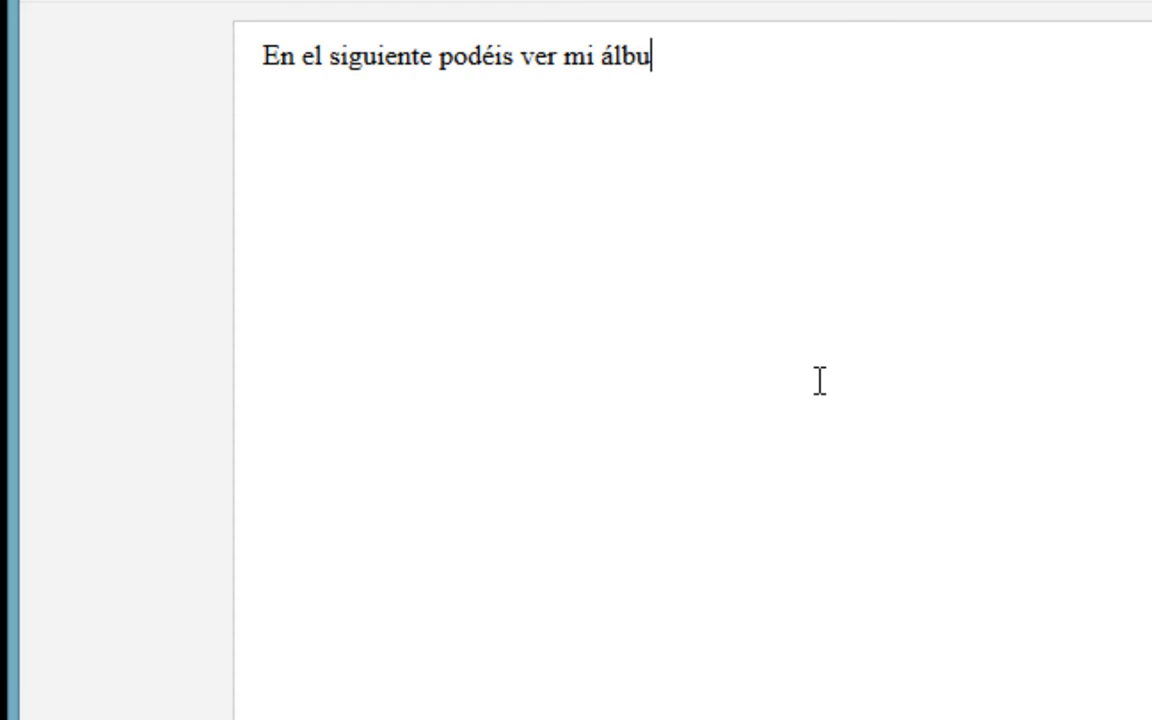
pyautogui.write('m de prueba. ¡E')
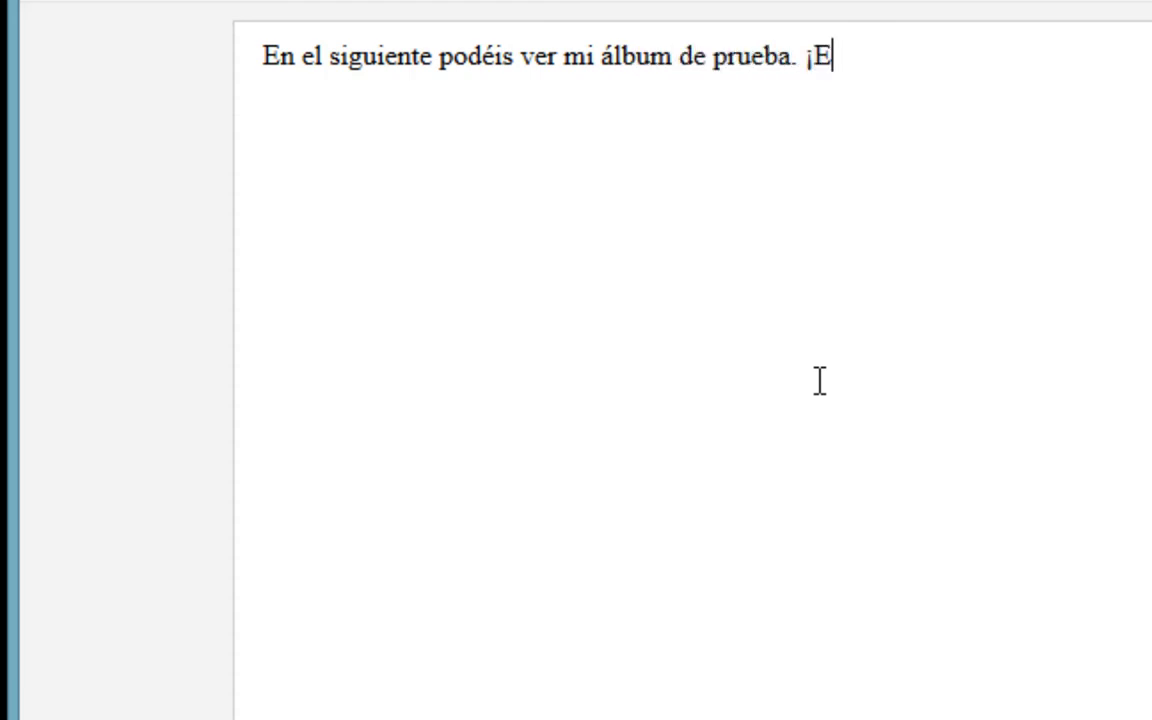
pyautogui.write('spero que os guste!')
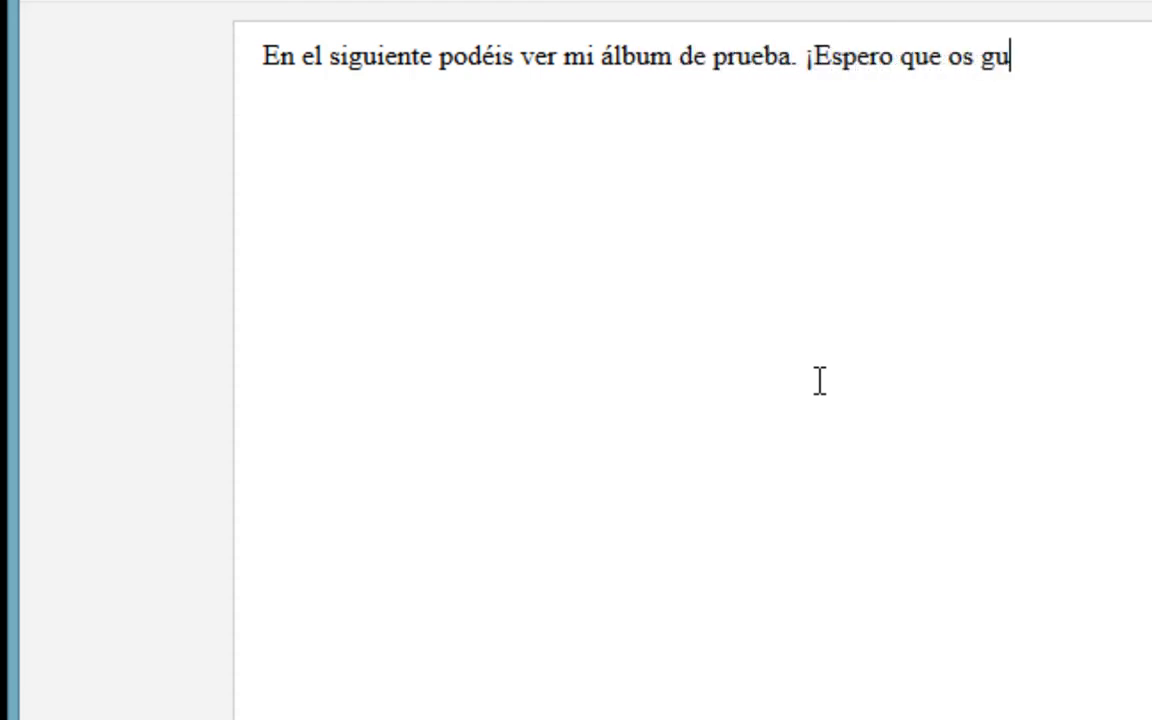
pyautogui.press('Return')
pyautogui.hotkey('ctrl', 'v')
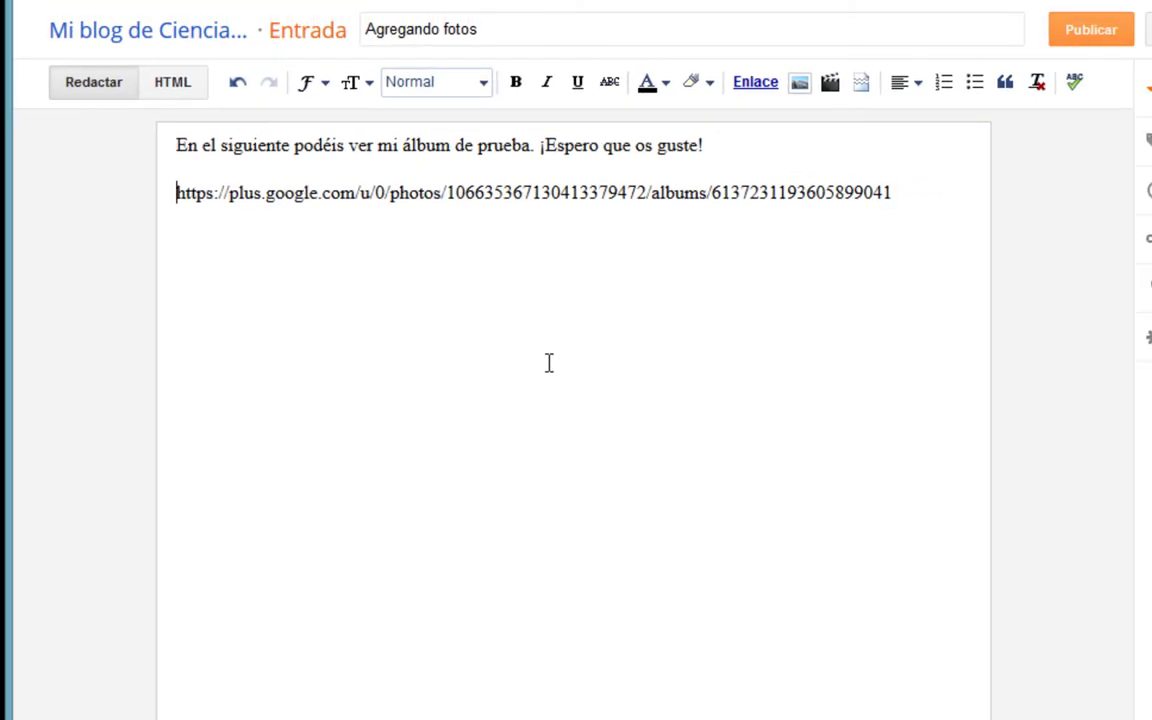
# - Turn the whole pasted album address in the post Agregando fotos into a clickable link and publish the post
pyautogui.hotkey('shift', 'Home')
pyautogui.hotkey('shift', 'Left')
pyautogui.hotkey('shift', 'Left')
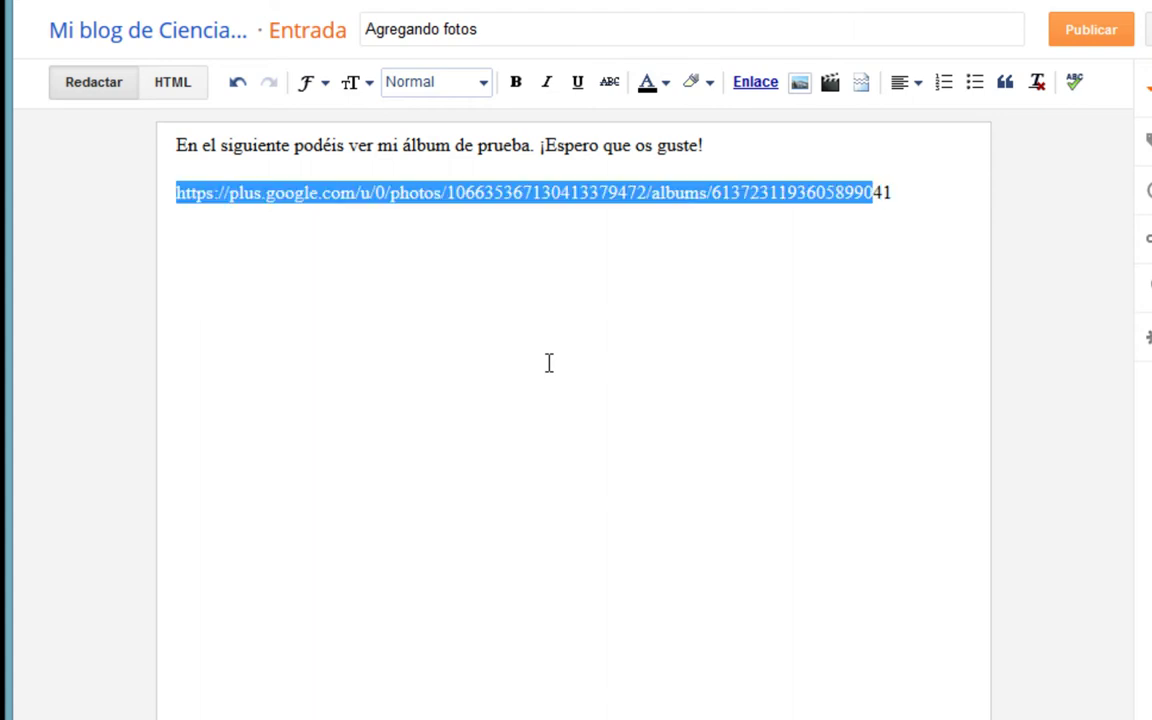
pyautogui.hotkey('shift', 'End')
pyautogui.click(755, 84)
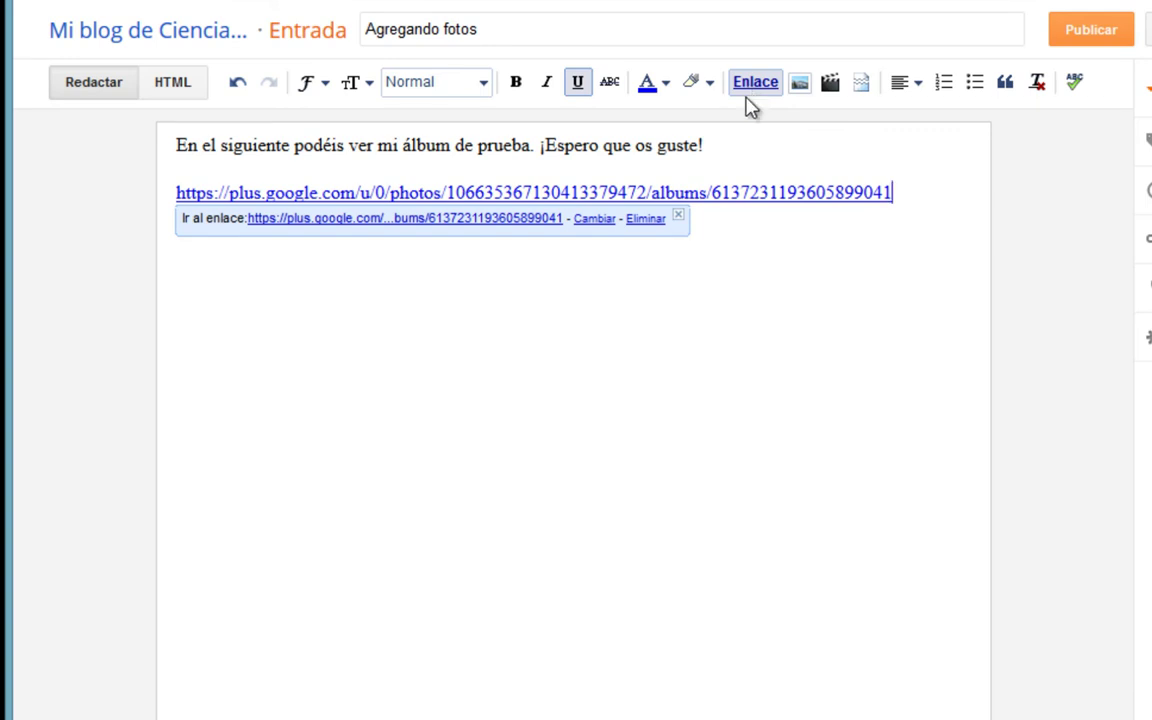
pyautogui.press('Return')
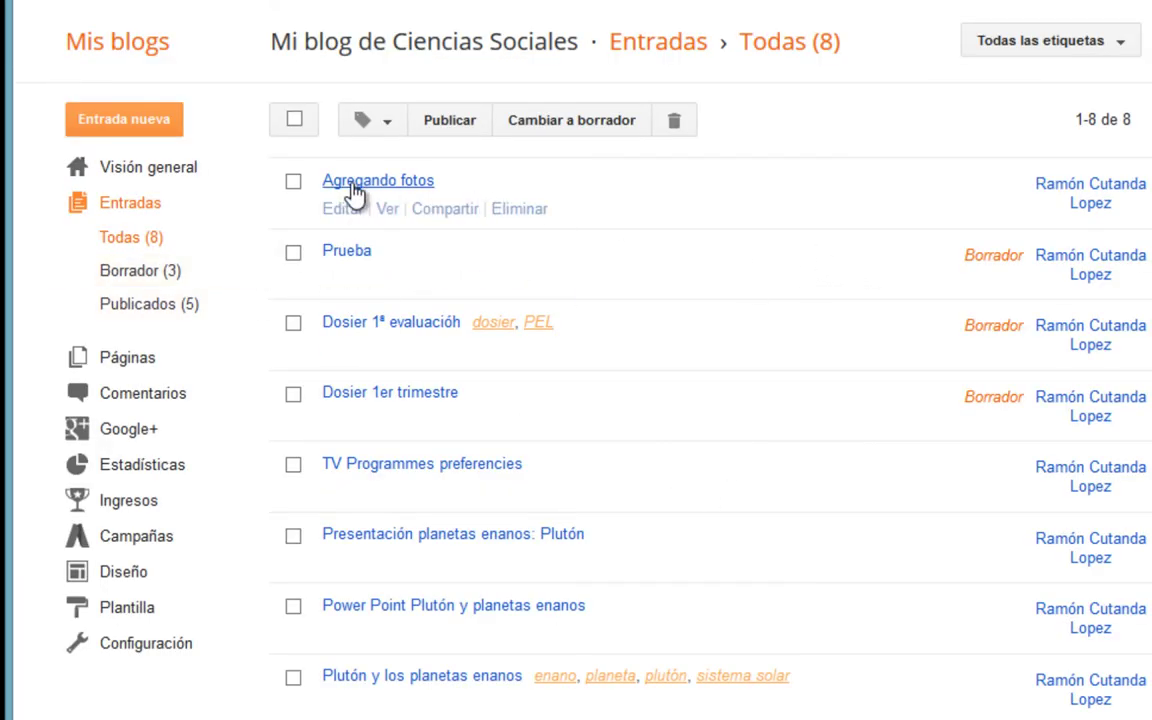
# - View the published post Agregando fotos on the blog and follow its link to the shared album
pyautogui.click(392, 216)
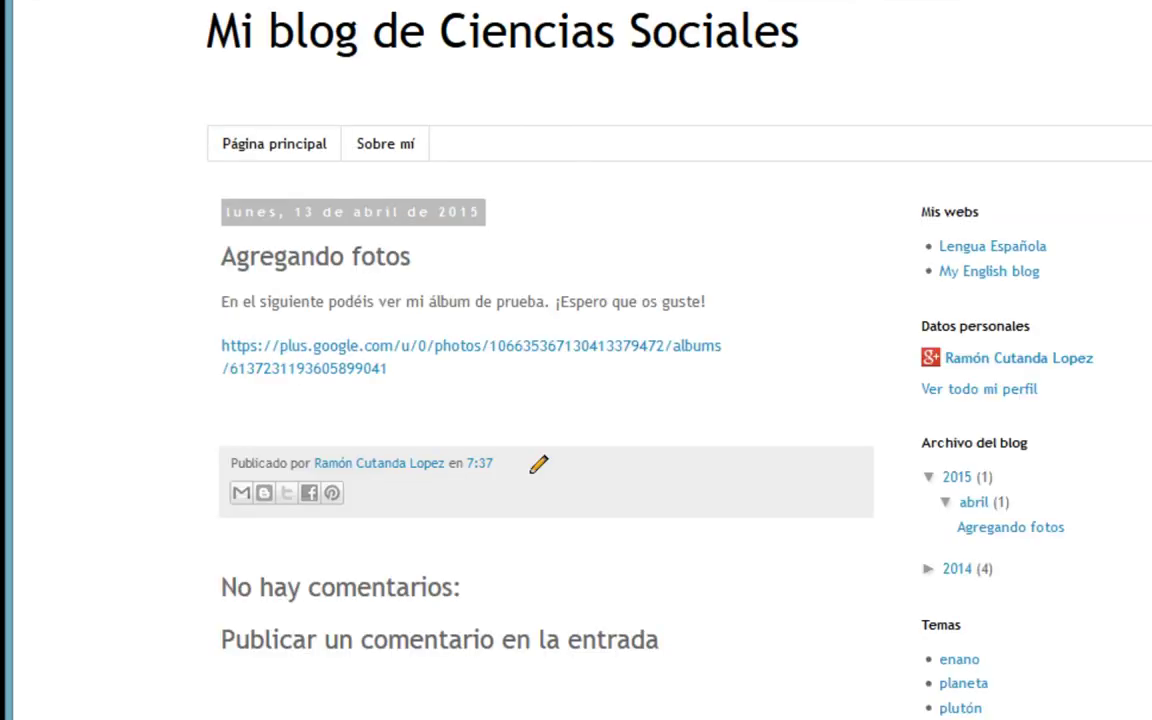
pyautogui.moveTo(224, 300); pyautogui.dragTo(722, 319)
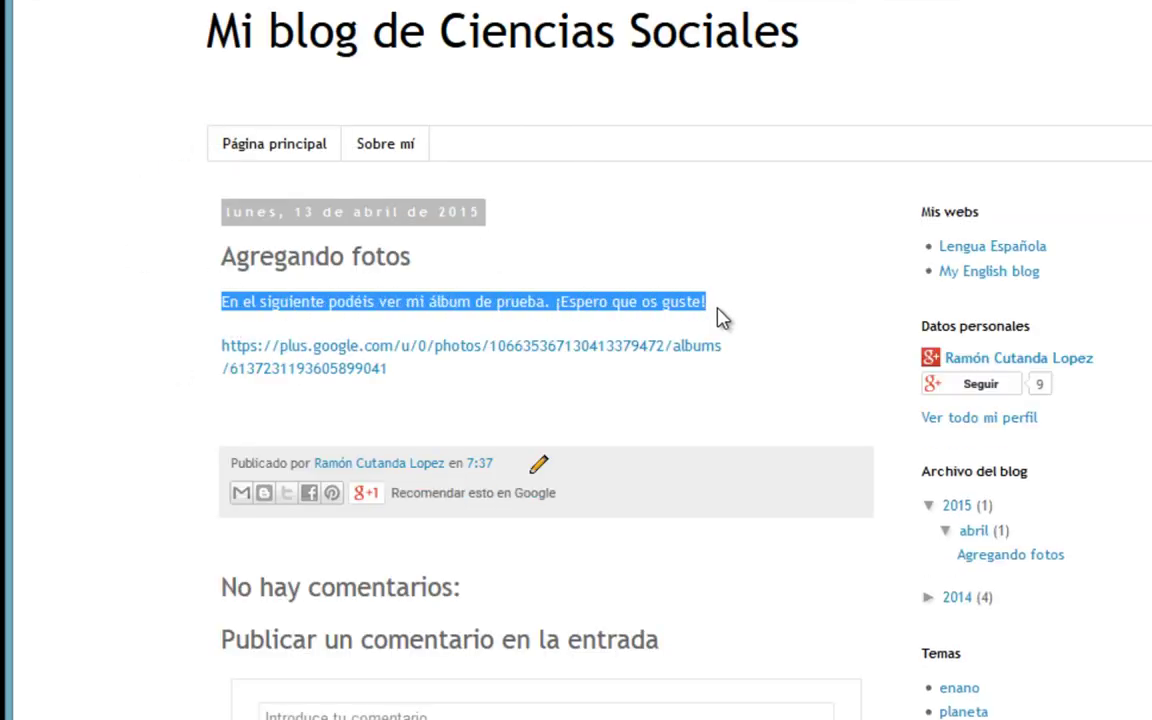
pyautogui.click(530, 352)
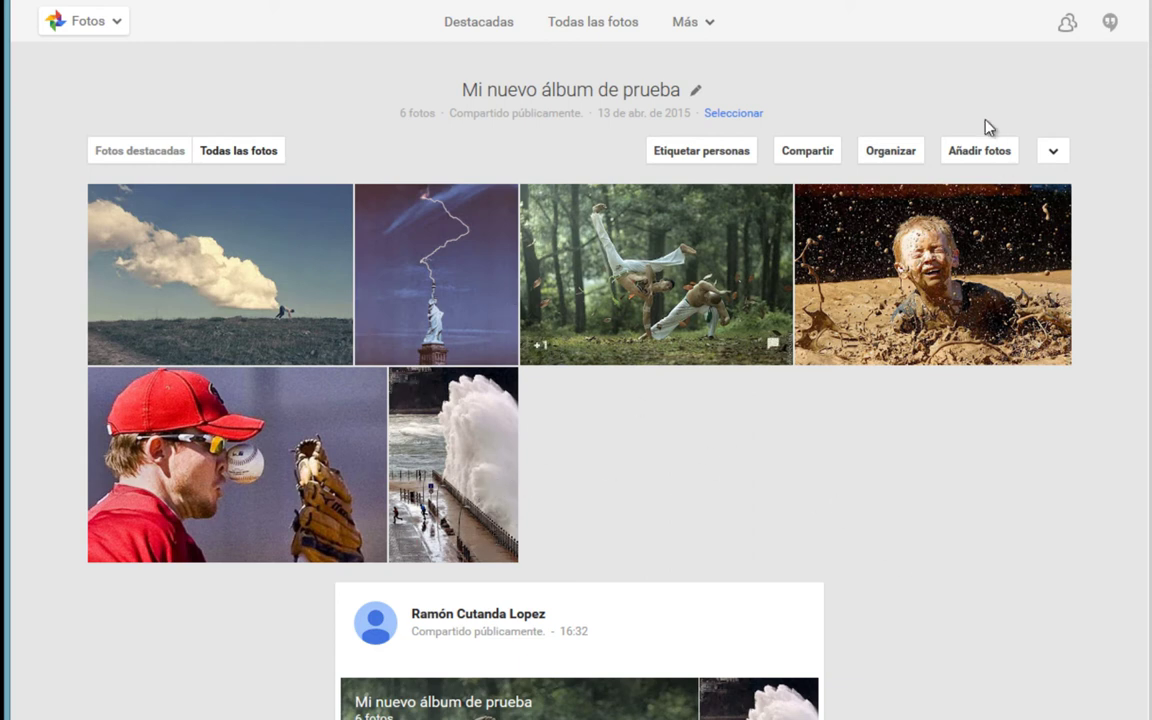
# - Organise the album's photos in the order wave, capoeira, muddy child, cloud, baseball player, lightning, and make the muddy child the album cover
pyautogui.click(893, 160)
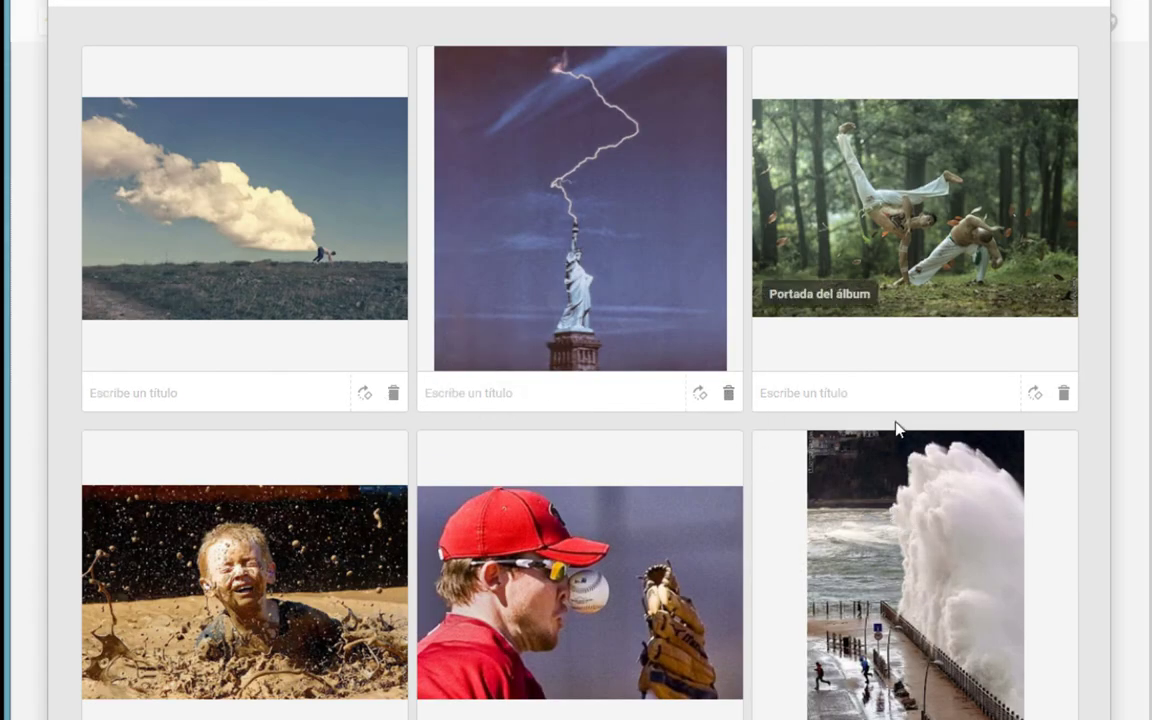
pyautogui.moveTo(897, 430); pyautogui.dragTo(607, 553)
pyautogui.moveTo(661, 240); pyautogui.dragTo(805, 587)
pyautogui.click(806, 196)
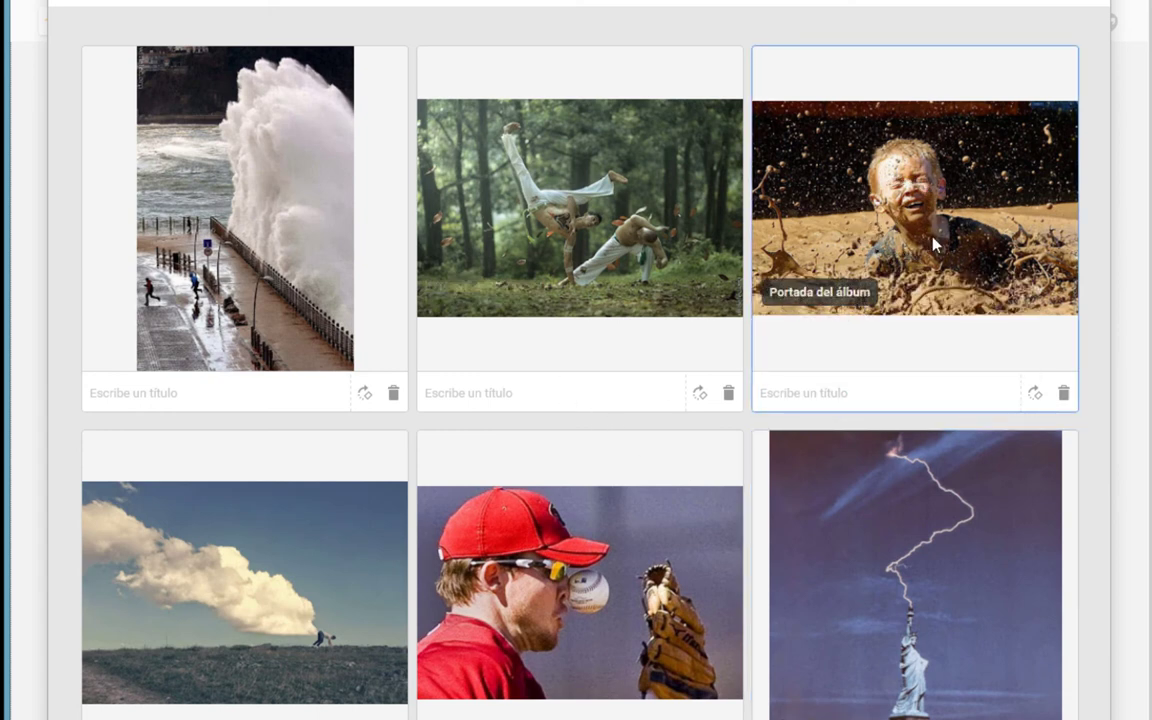
pyautogui.click(818, 293)
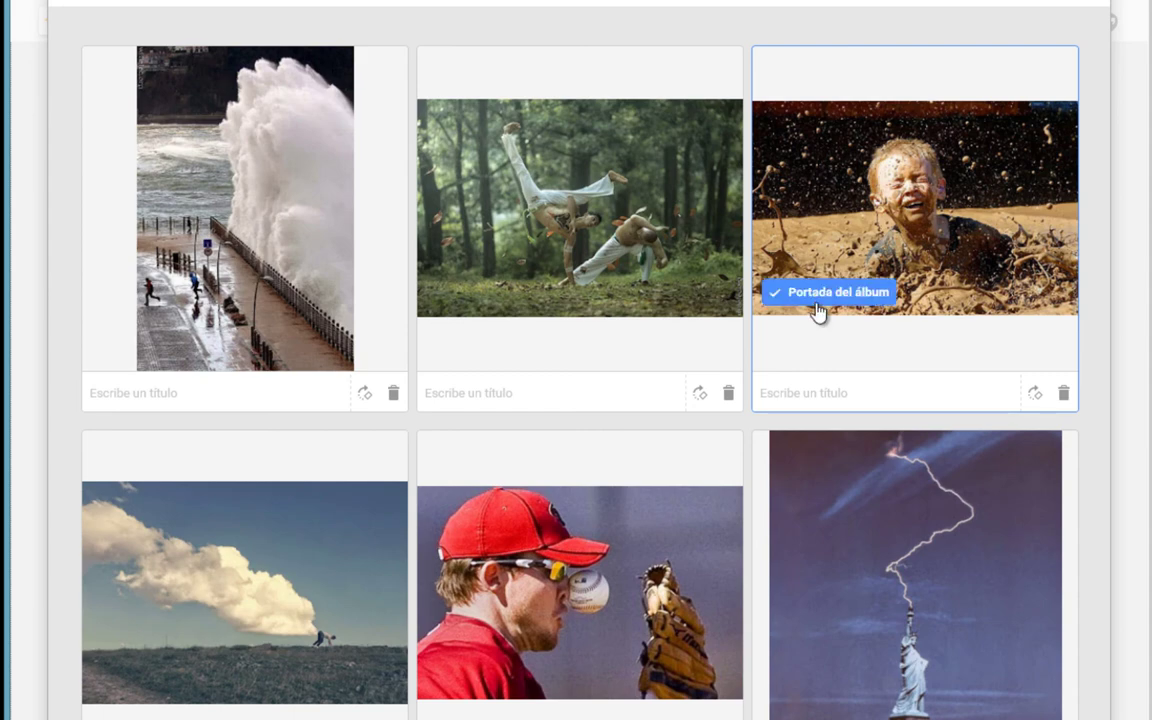